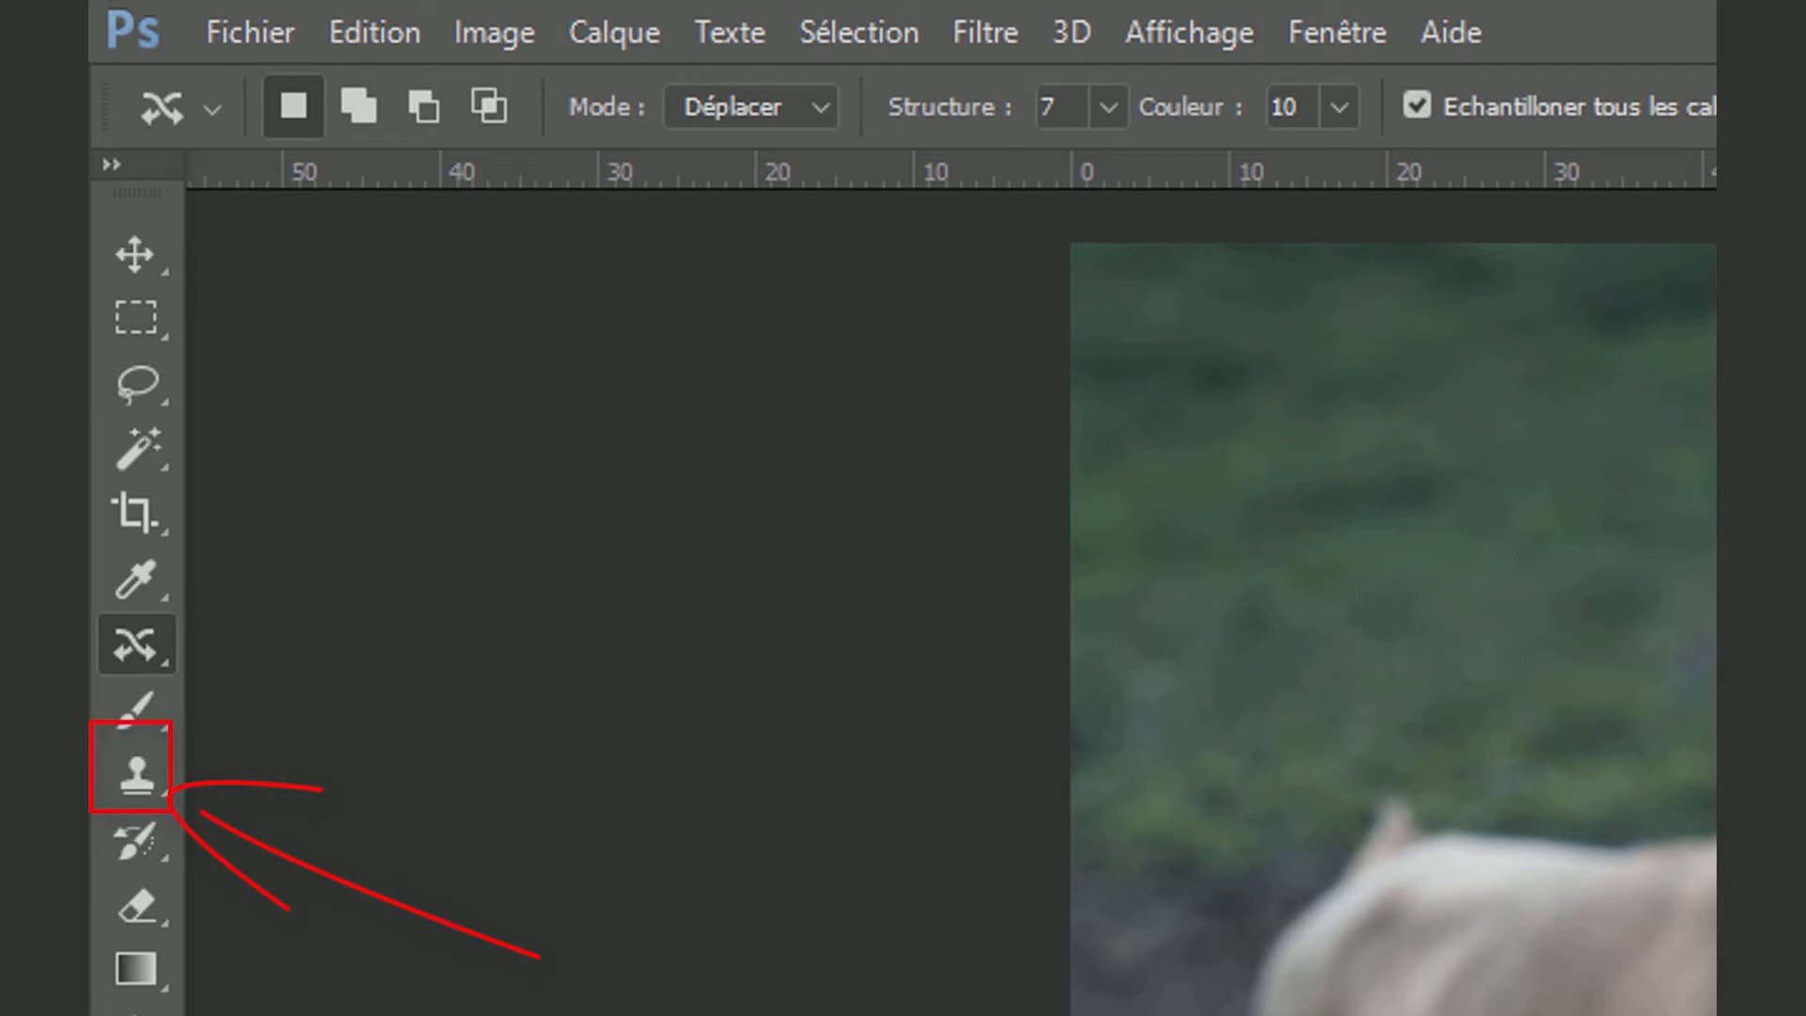
pyautogui.rightClick(146, 632)
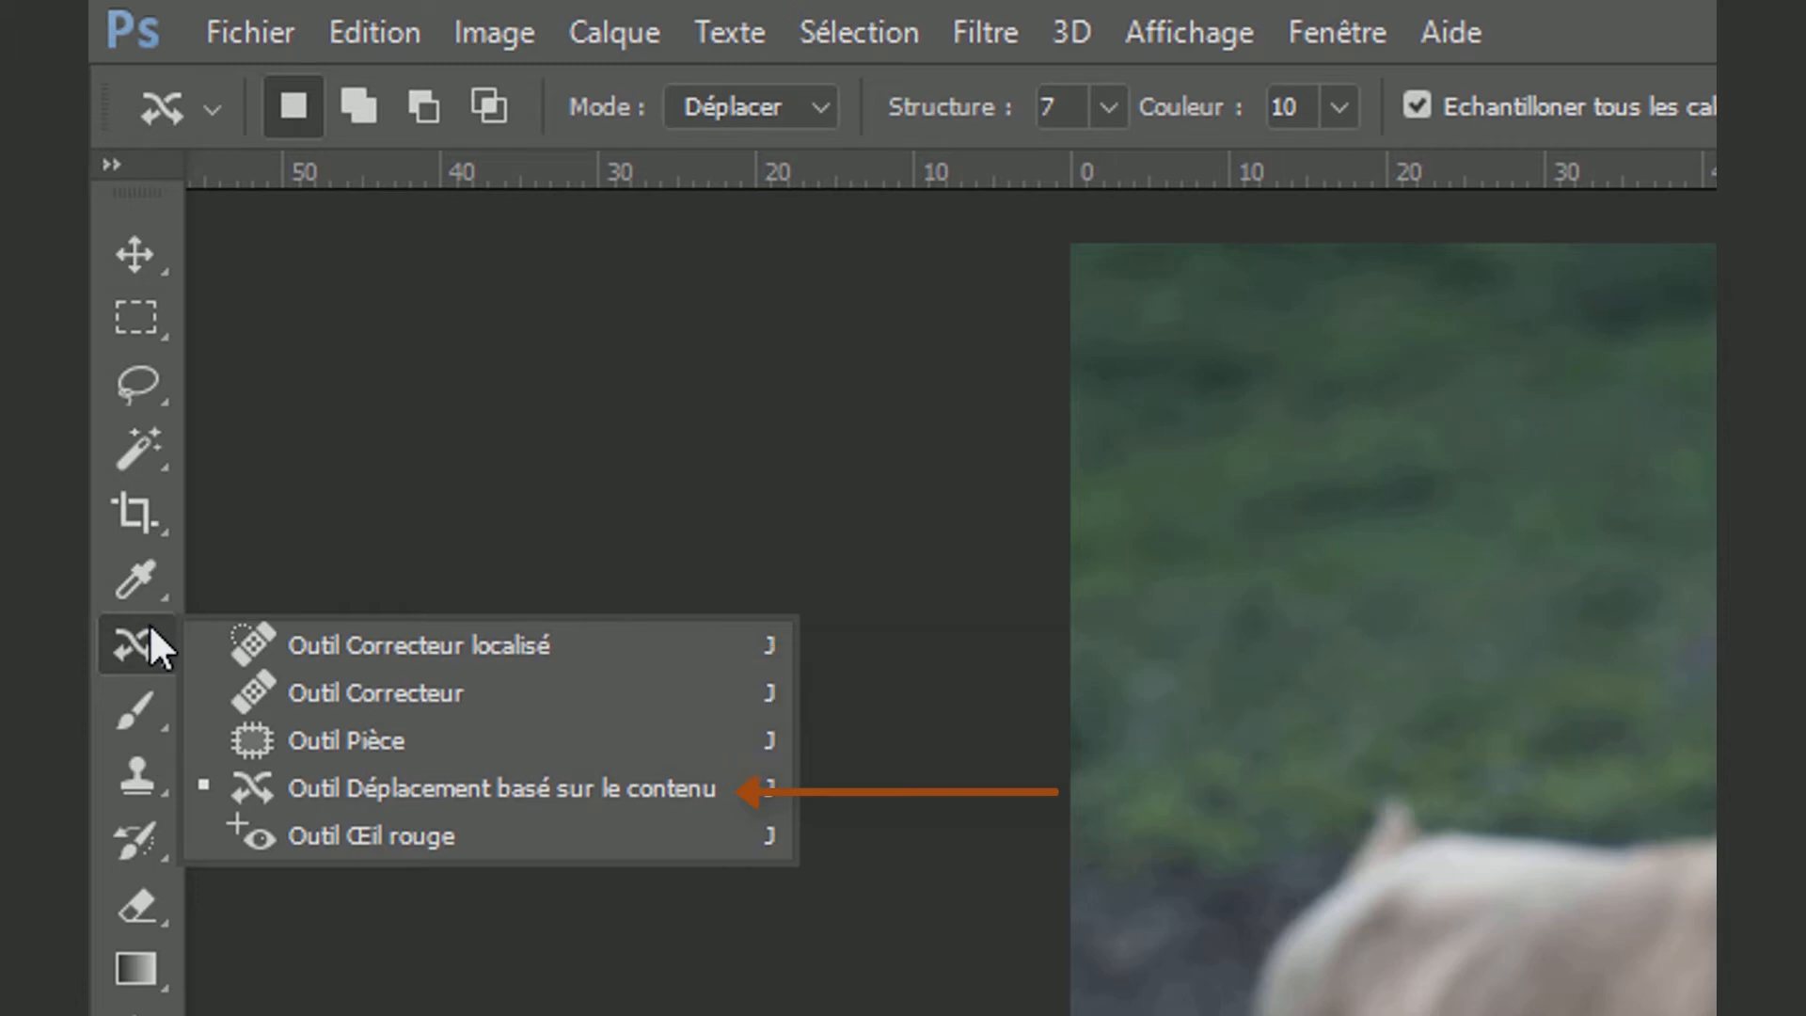
pyautogui.click(149, 623)
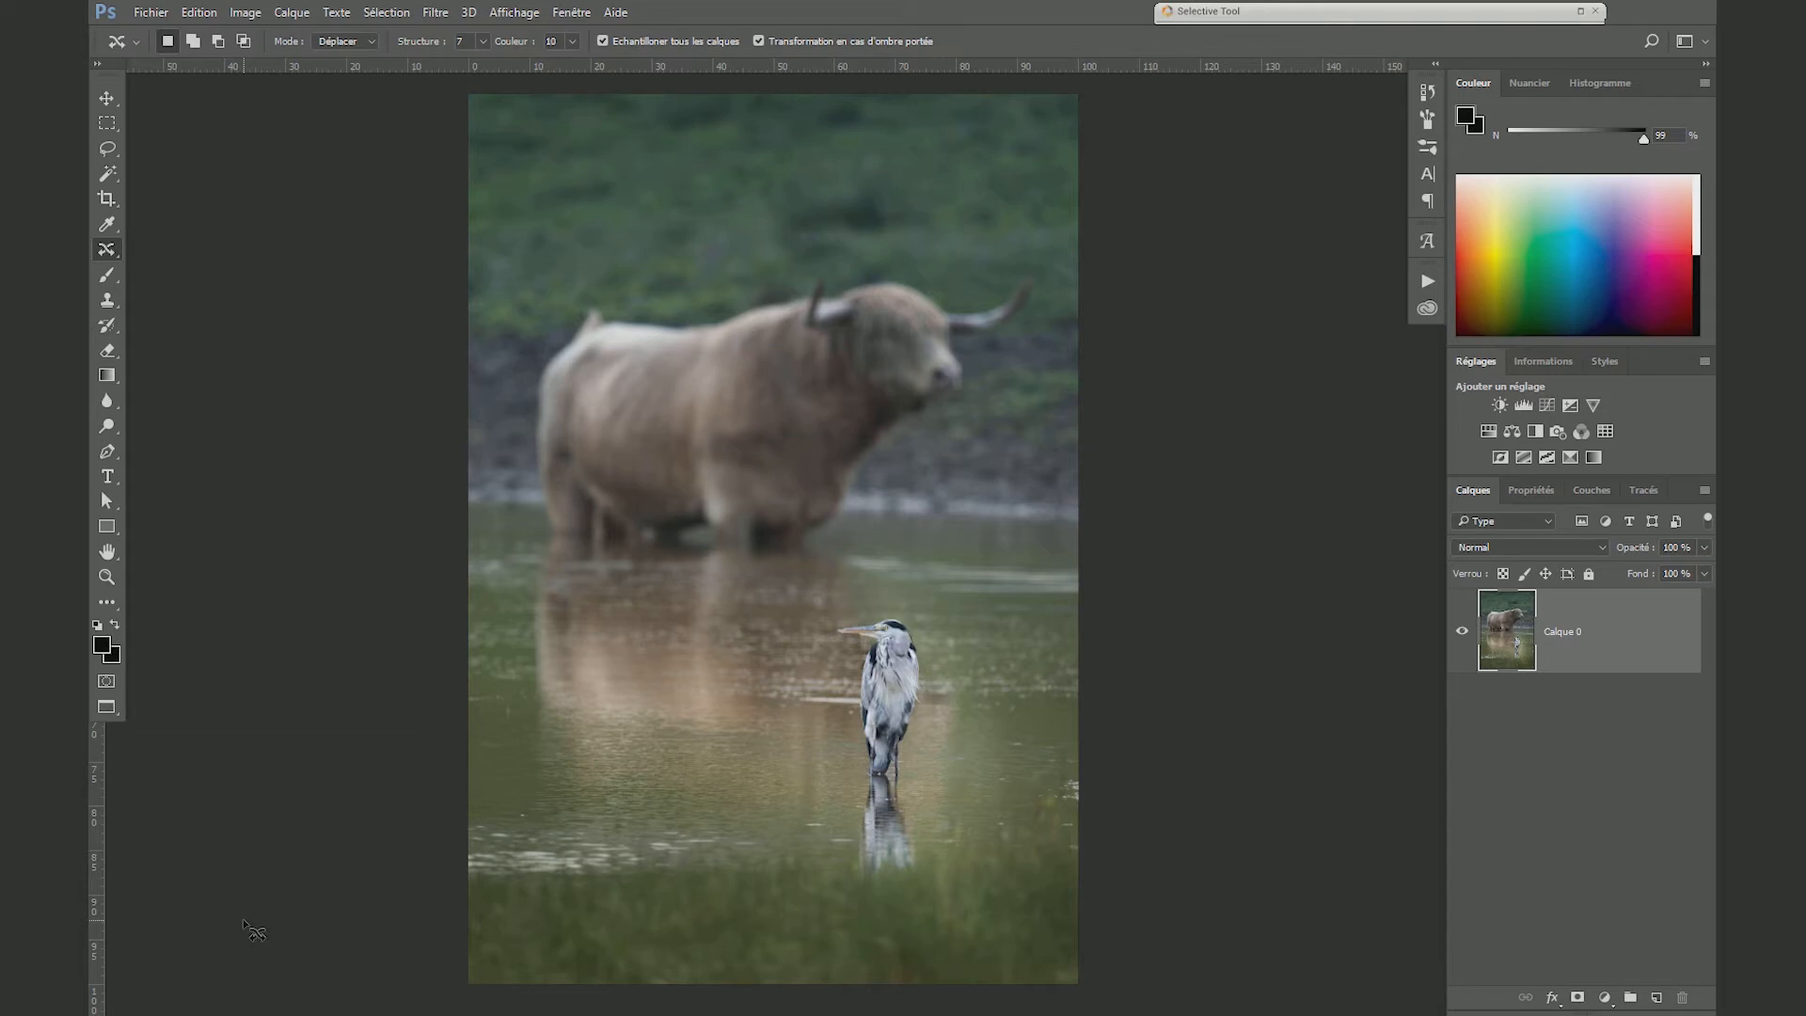
# - Select the Patch tool and duplicate the Calque 0 layer of the heron photo
pyautogui.rightClick(111, 259)
pyautogui.click(188, 286)
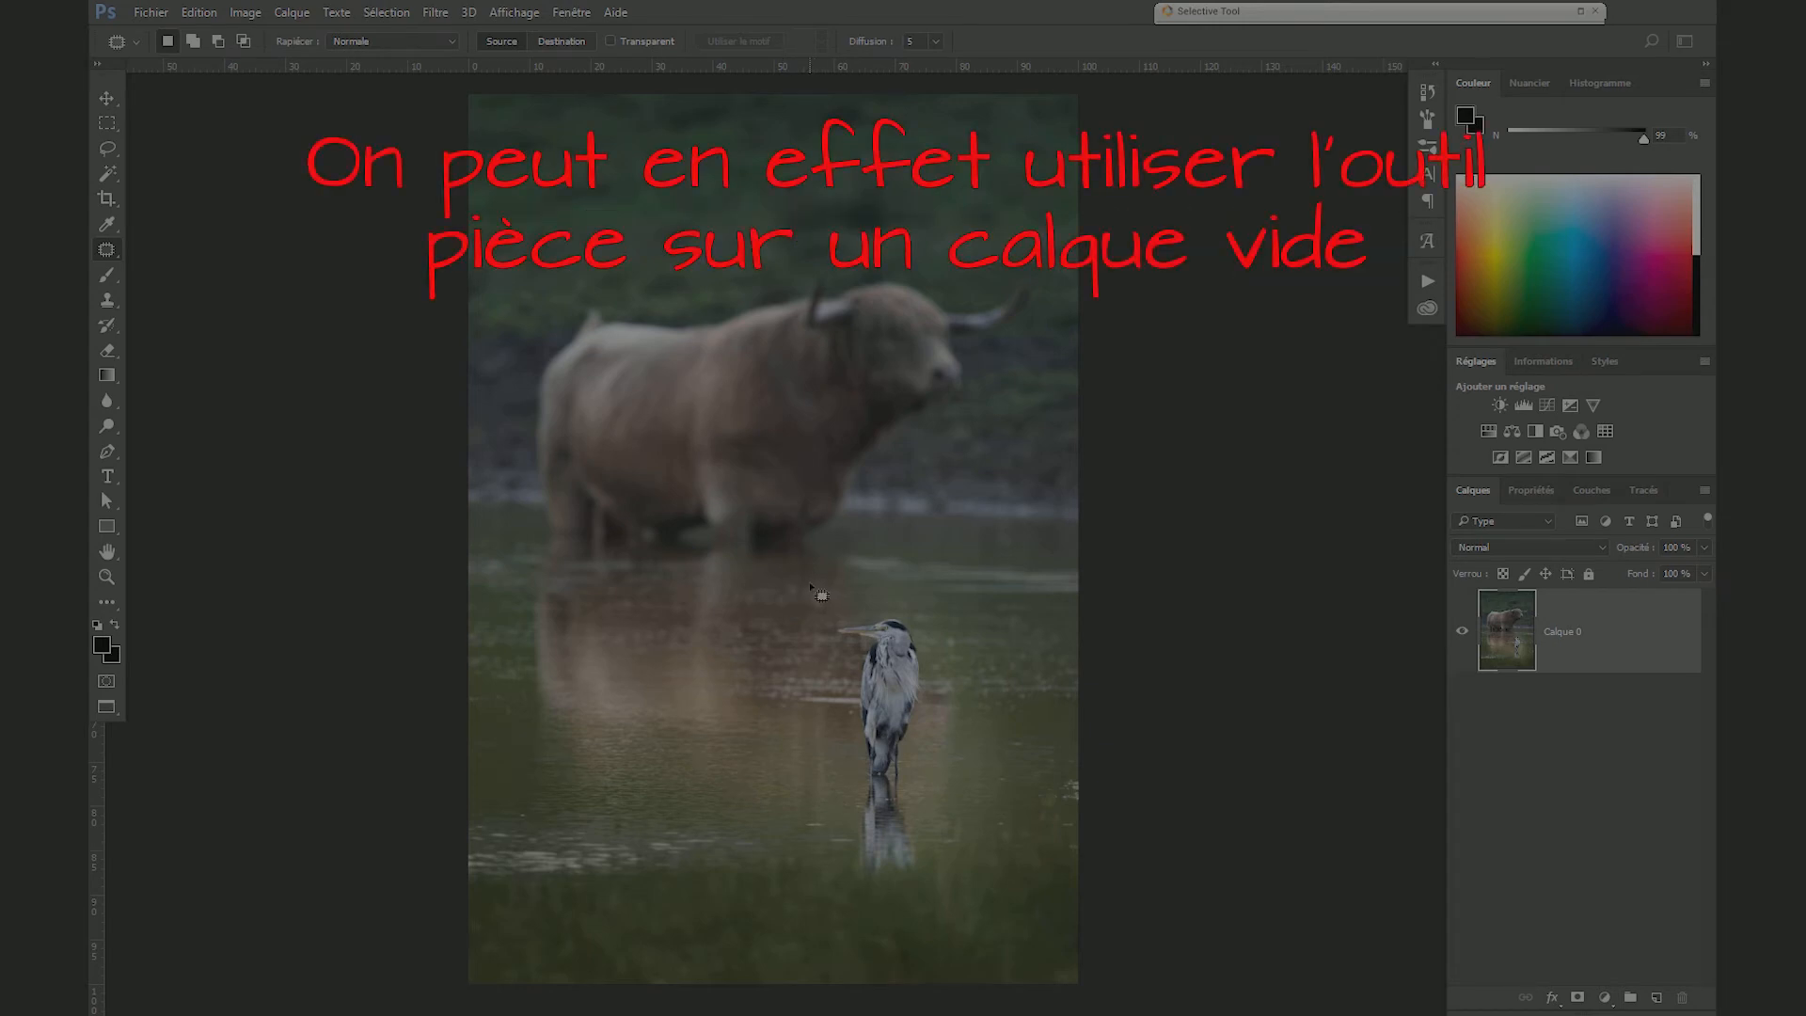
pyautogui.moveTo(1650, 673); pyautogui.dragTo(1656, 995)
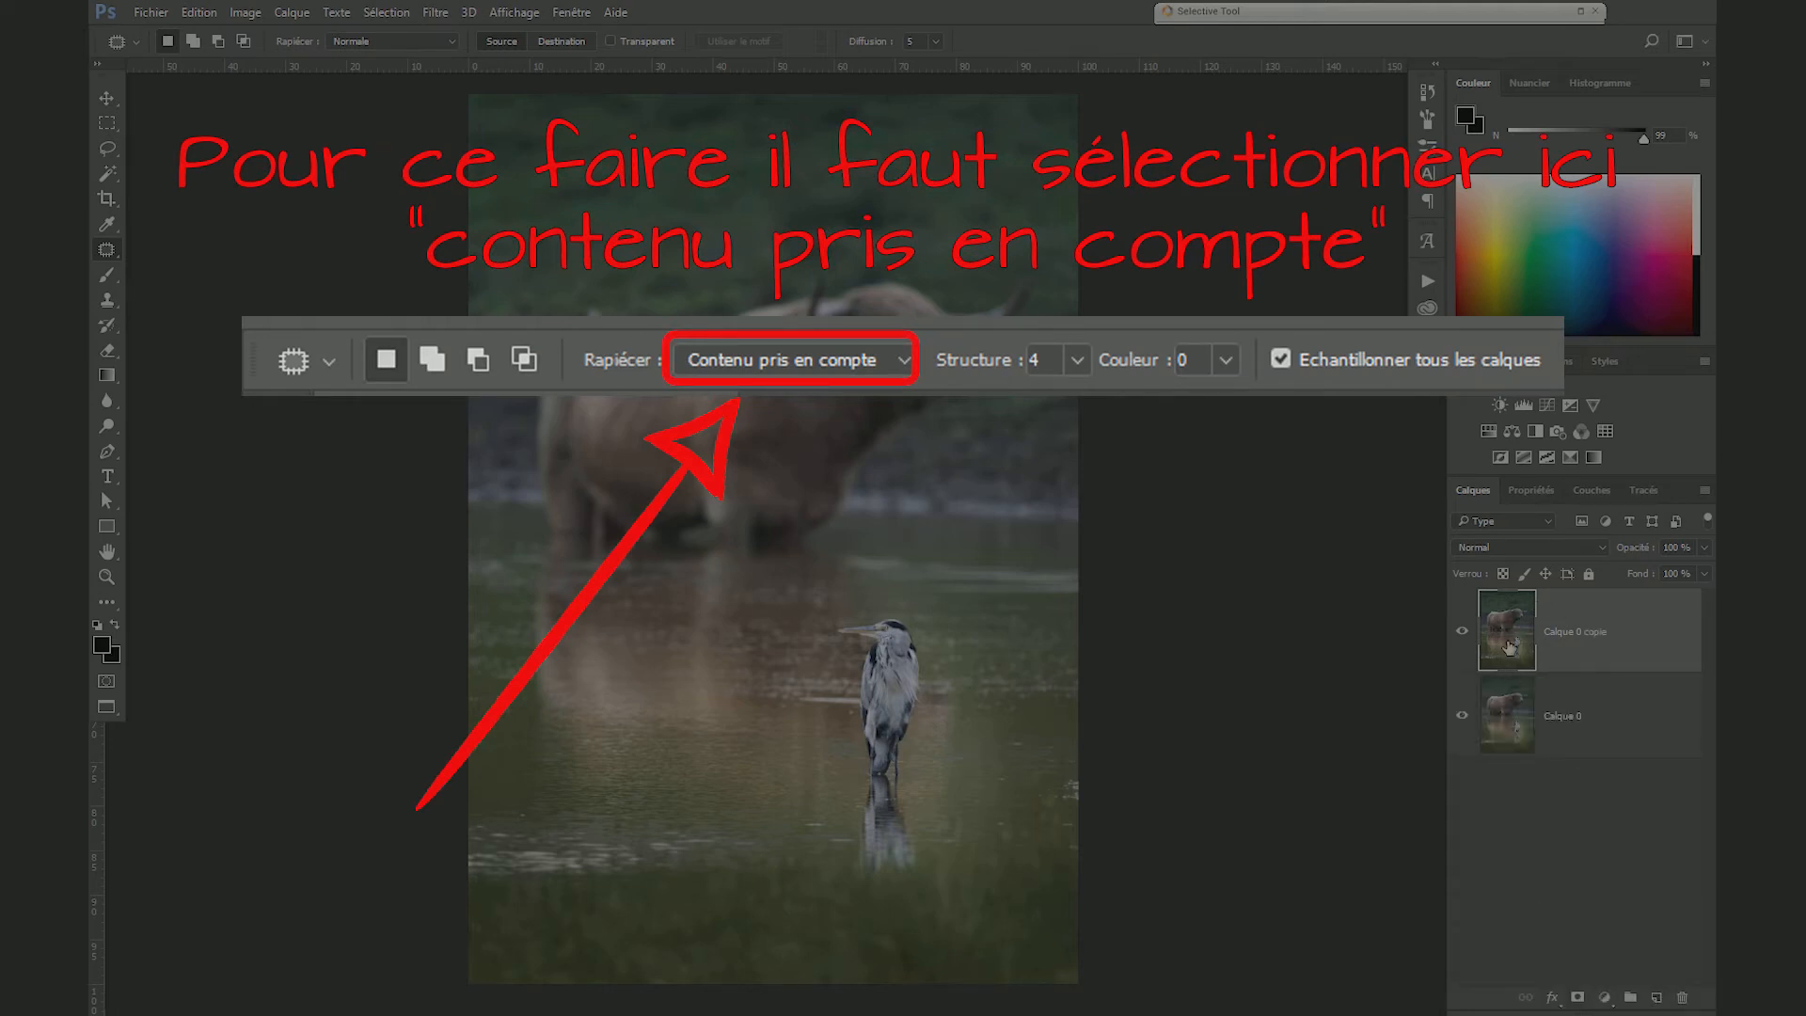
# - Outline the heron and its reflection with the Patch tool and replace them with the water to their left
pyautogui.moveTo(796, 673); pyautogui.dragTo(891, 512)
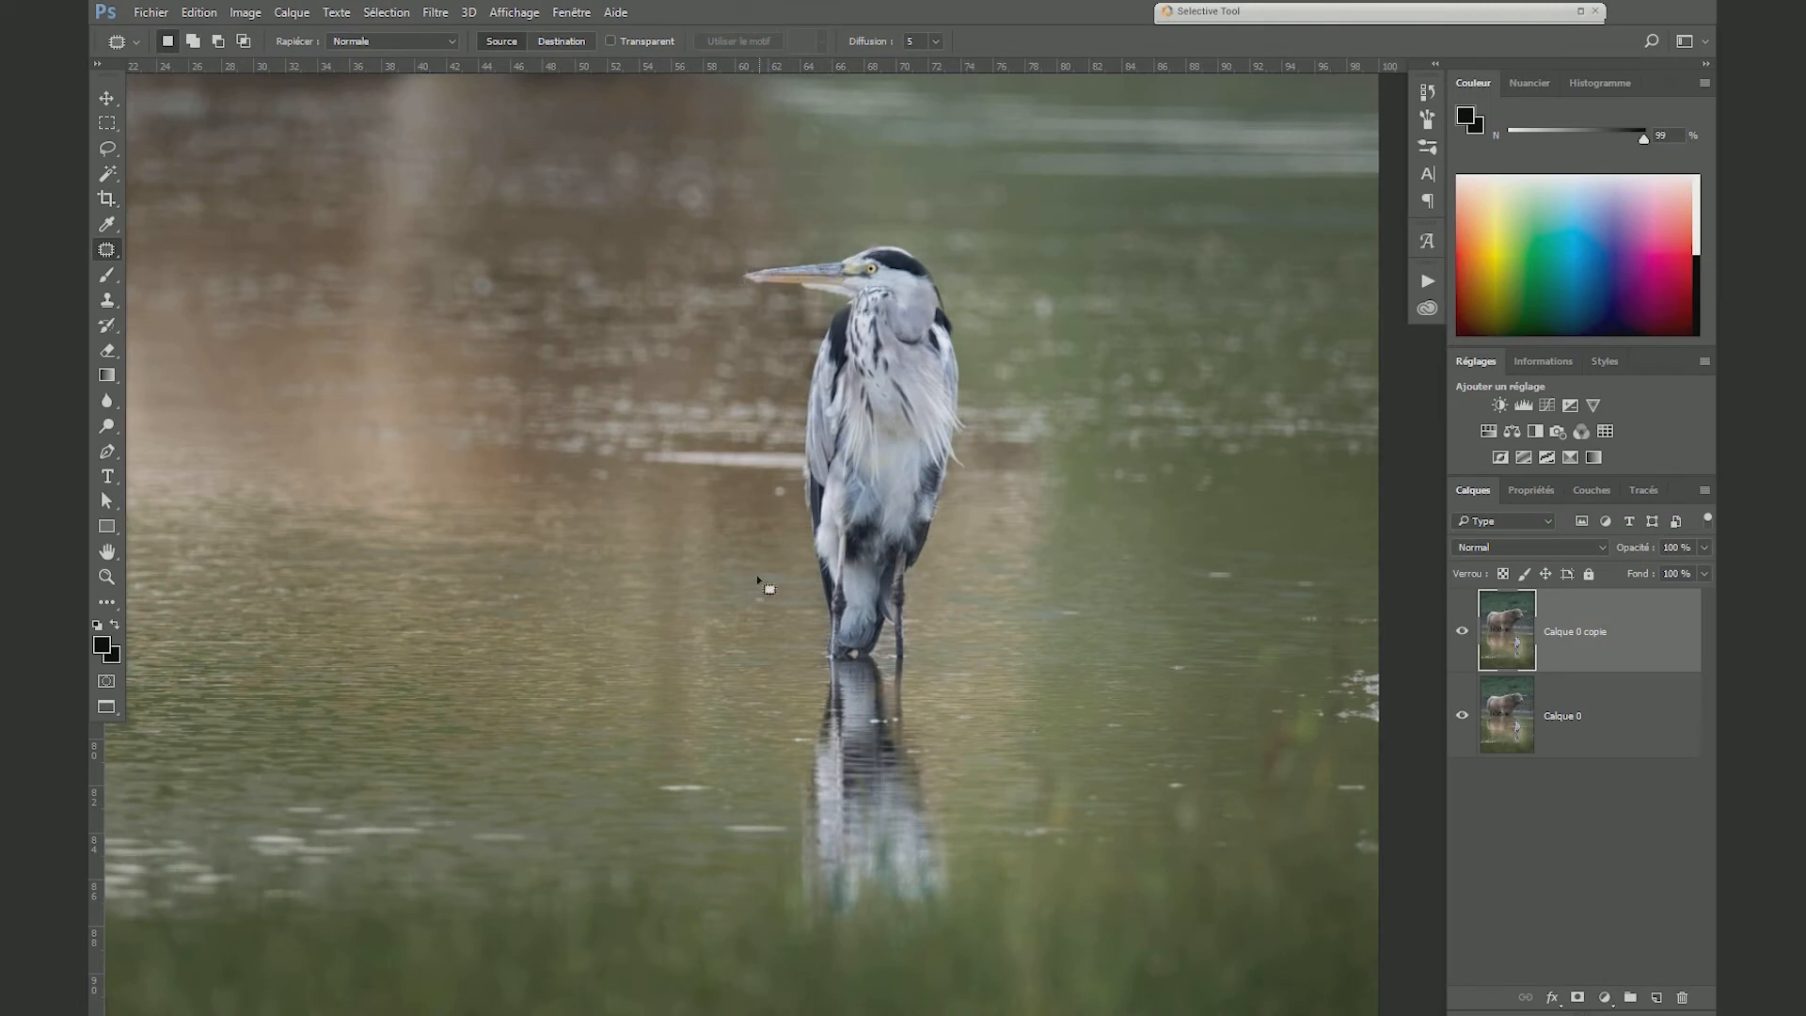
pyautogui.moveTo(753, 248)
pyautogui.mouseDown()
pyautogui.moveTo(729, 305)
pyautogui.moveTo(777, 362)
pyautogui.moveTo(773, 743)
pyautogui.moveTo(987, 943)
pyautogui.moveTo(968, 284)
pyautogui.moveTo(846, 233)
pyautogui.mouseUp()
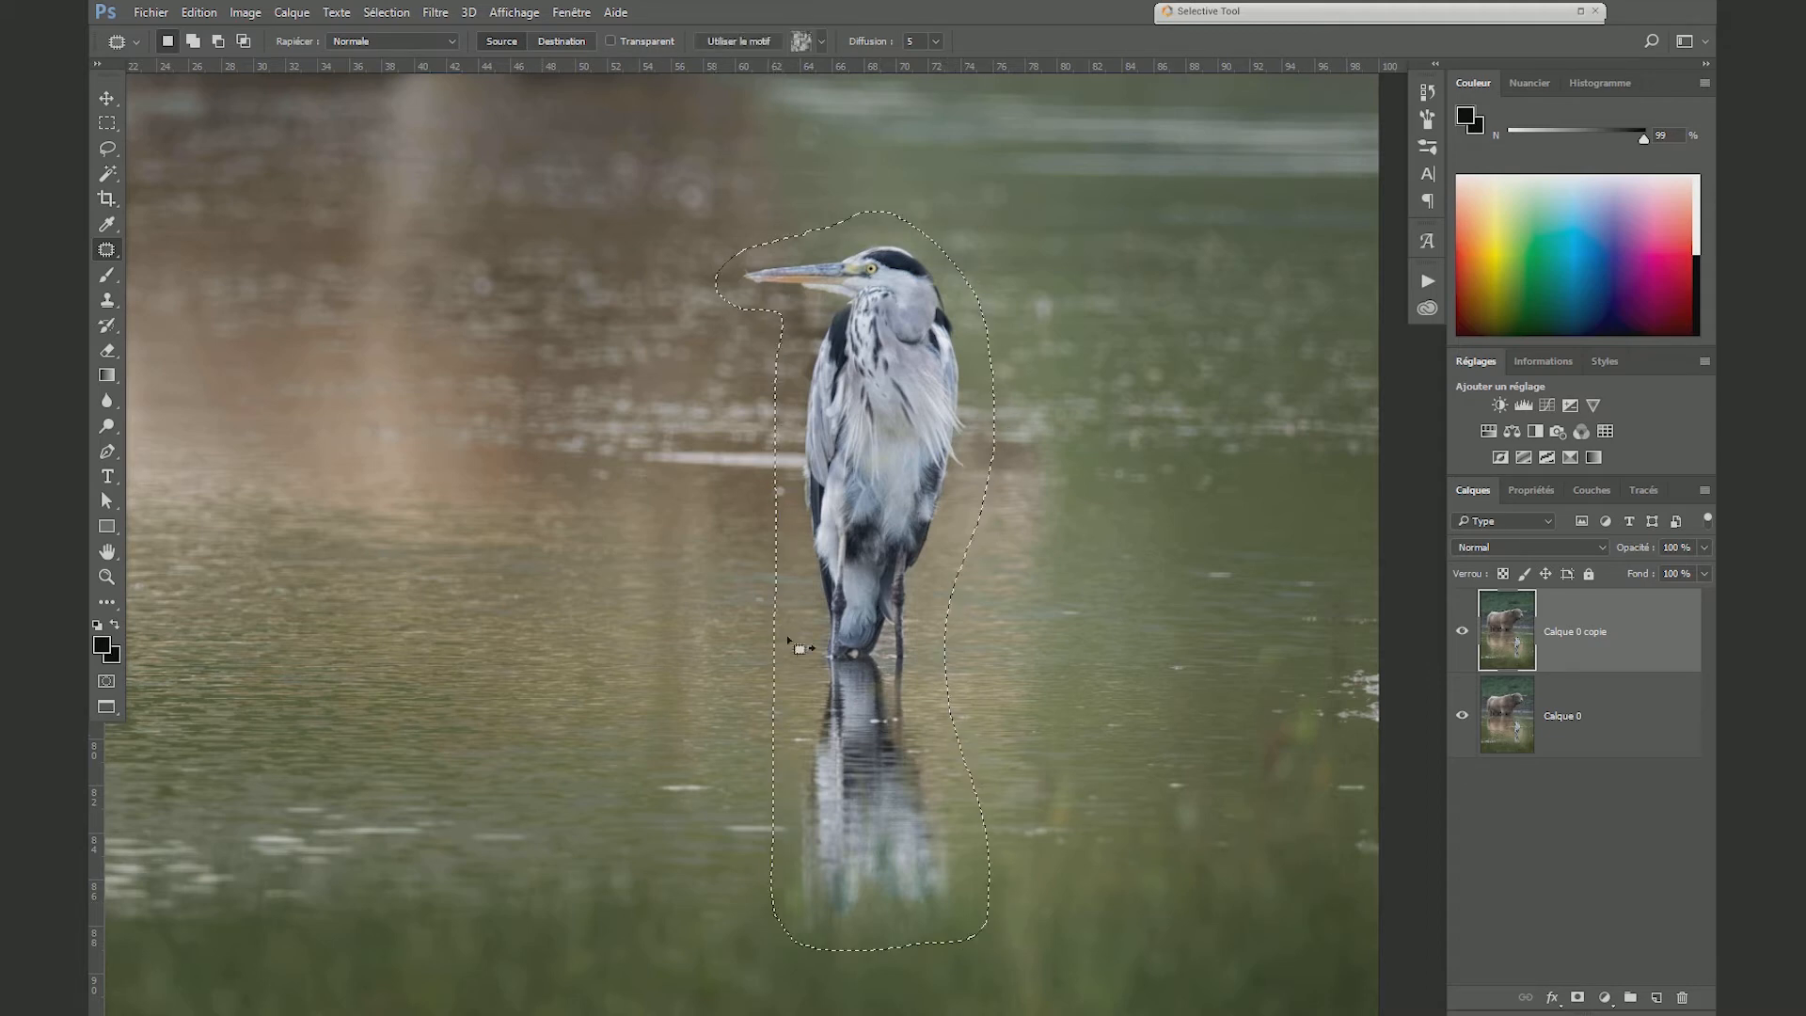
pyautogui.hotkey('ctrl', '-')
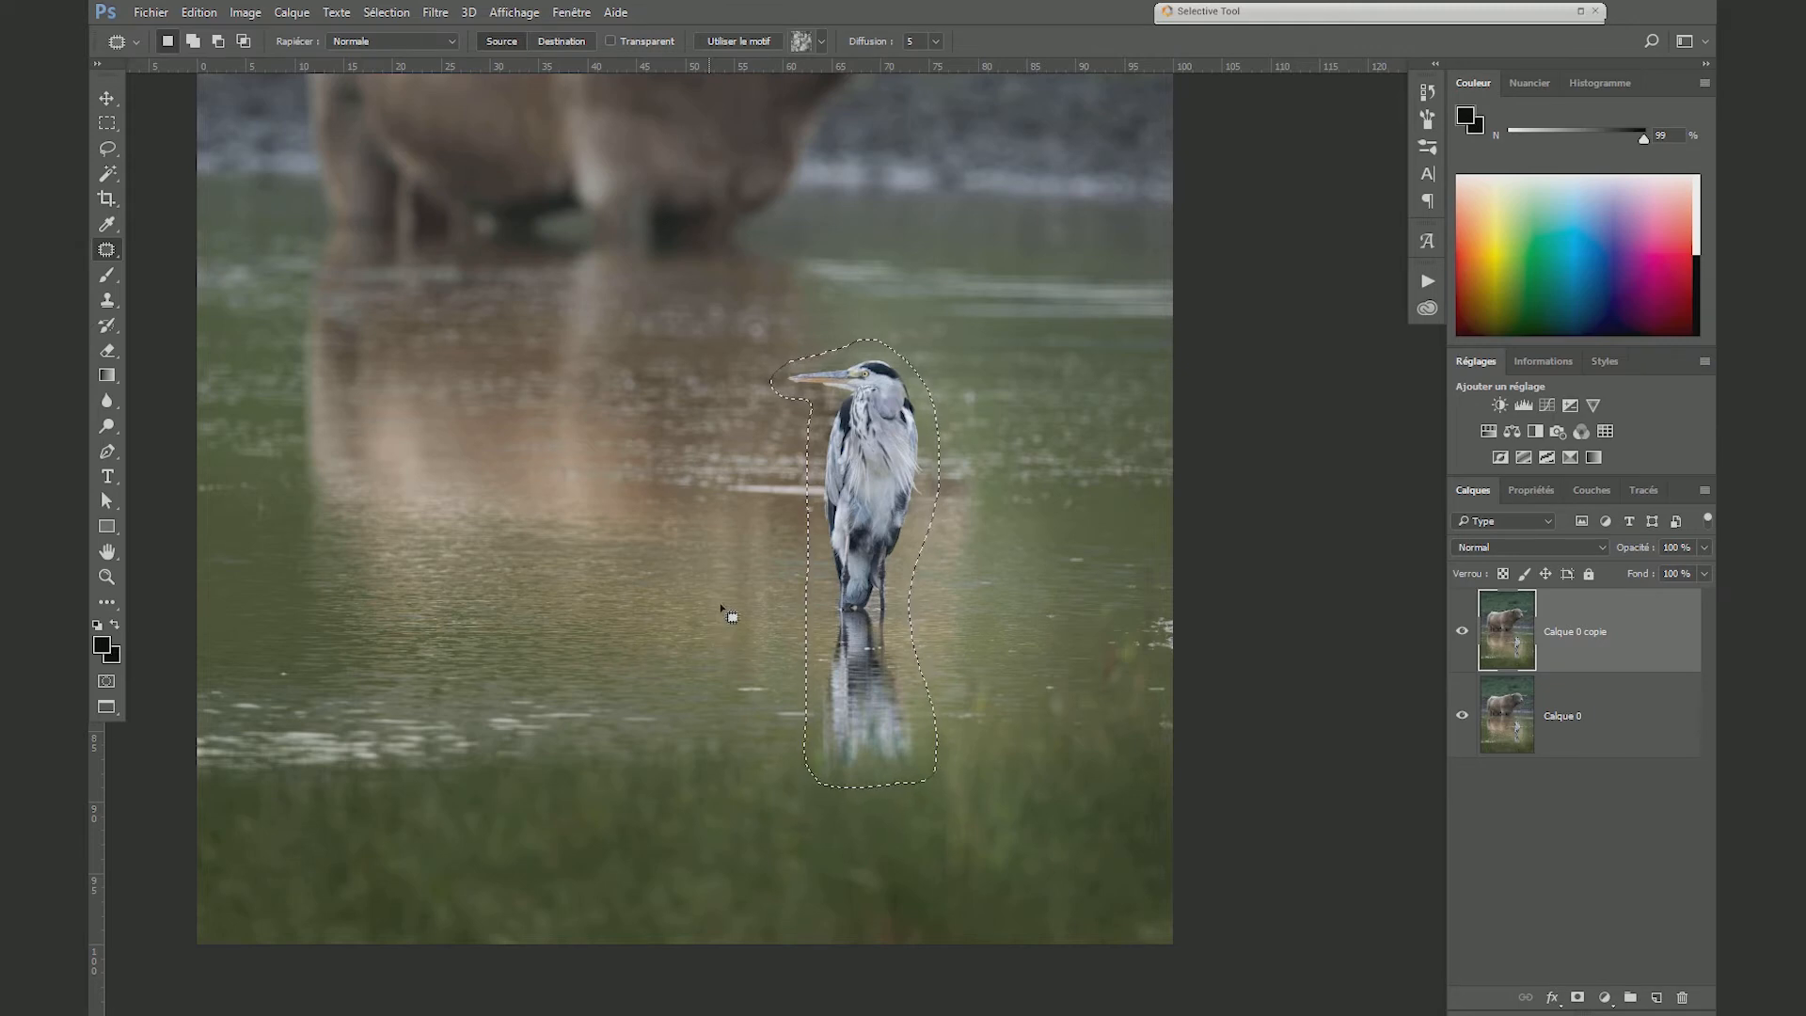
pyautogui.moveTo(868, 514); pyautogui.dragTo(623, 508)
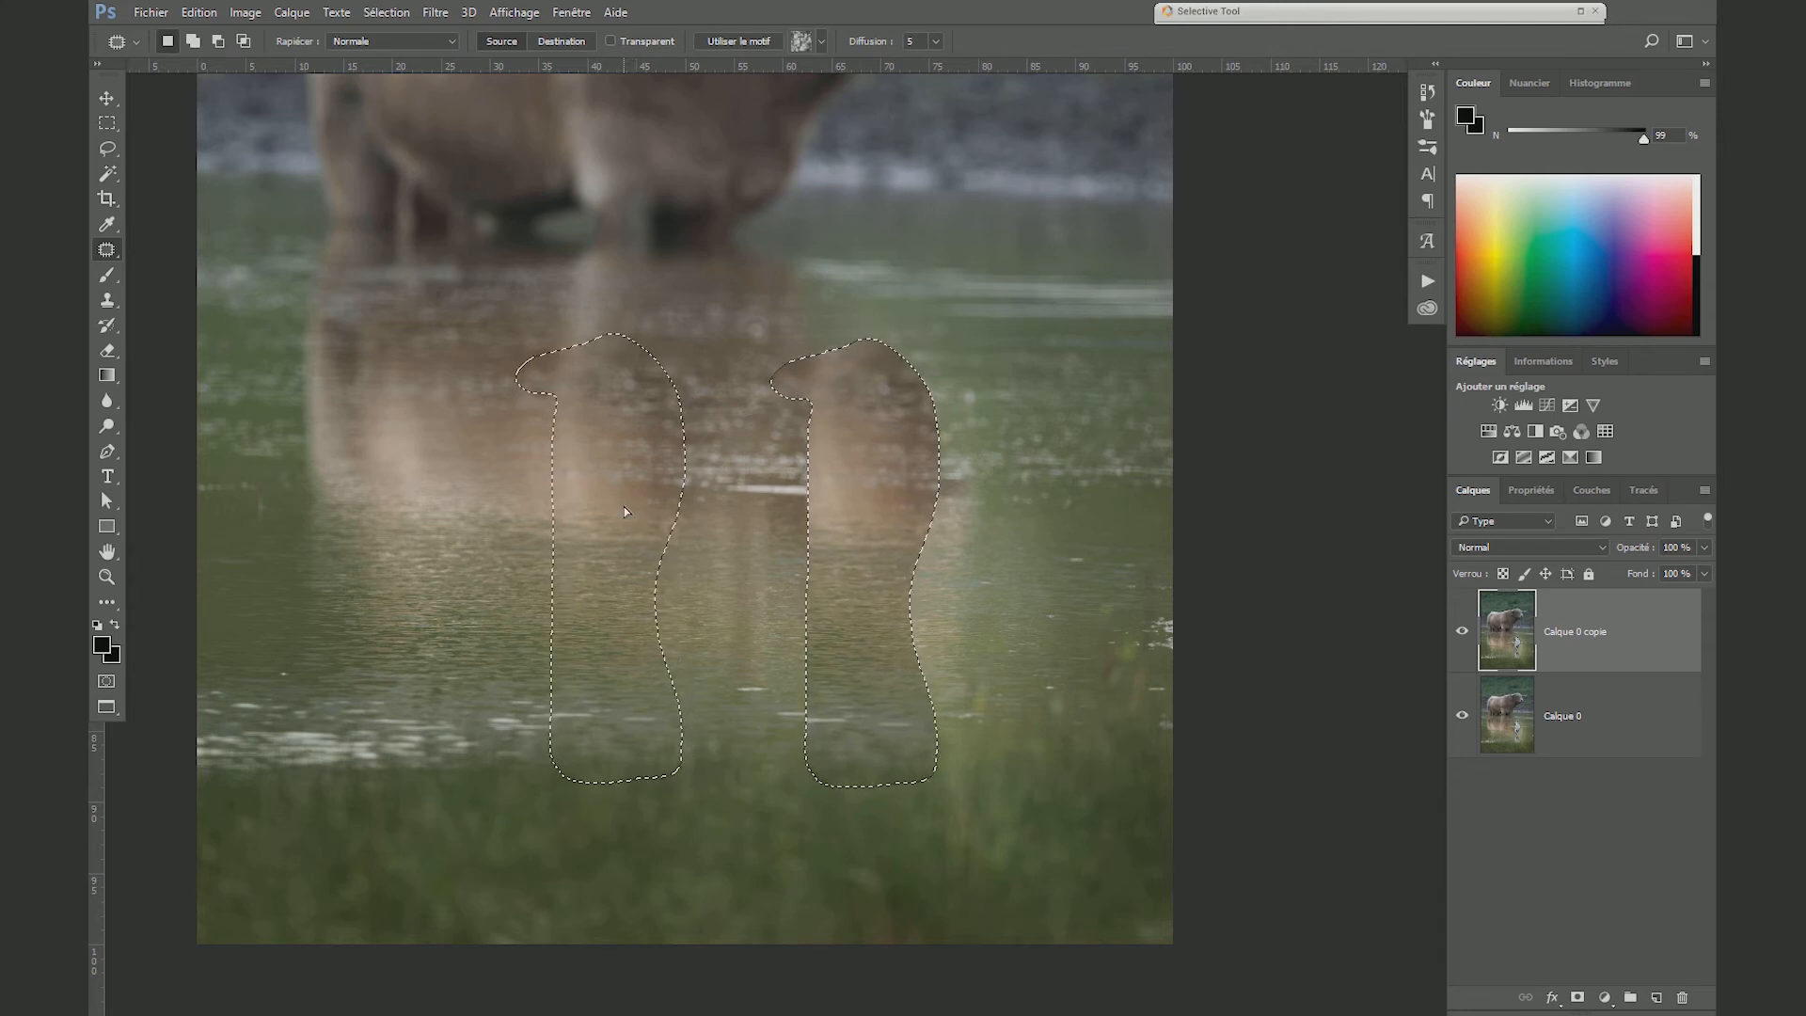
pyautogui.click(811, 889)
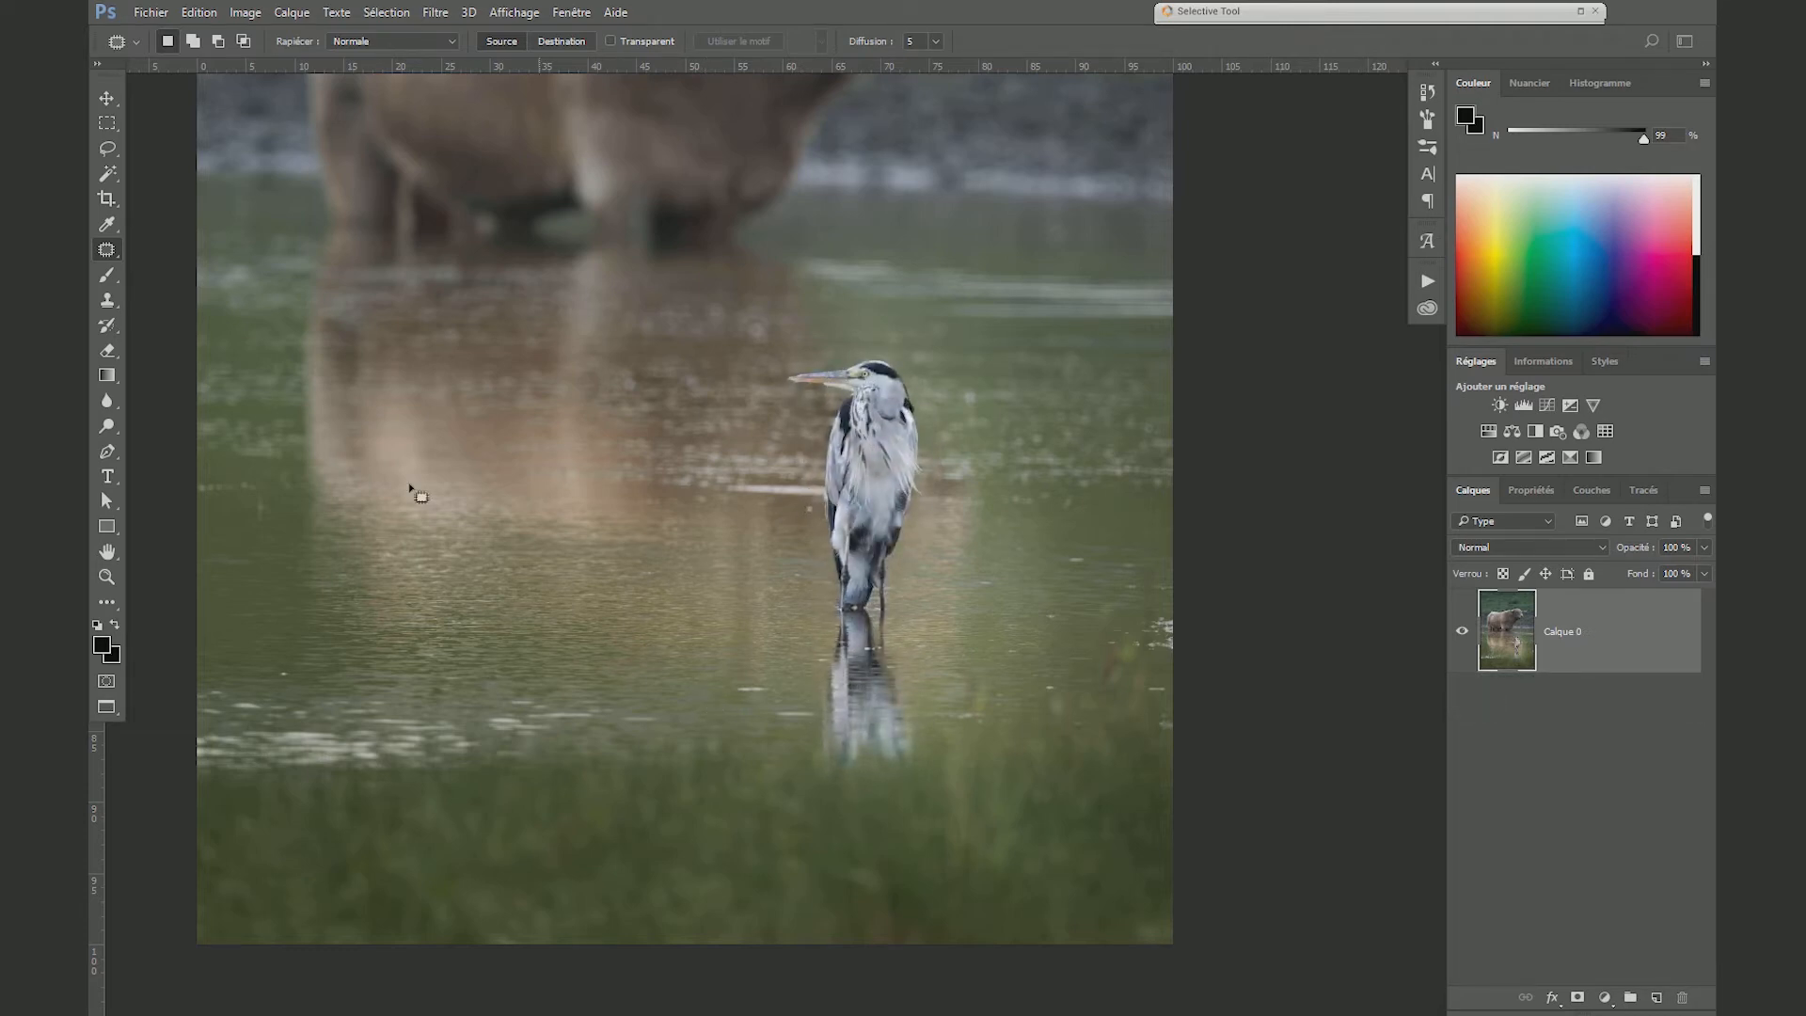
# - Select the Content-Aware Move tool in Déplacer mode and add an empty layer above Calque 0
pyautogui.rightClick(107, 249)
pyautogui.click(162, 297)
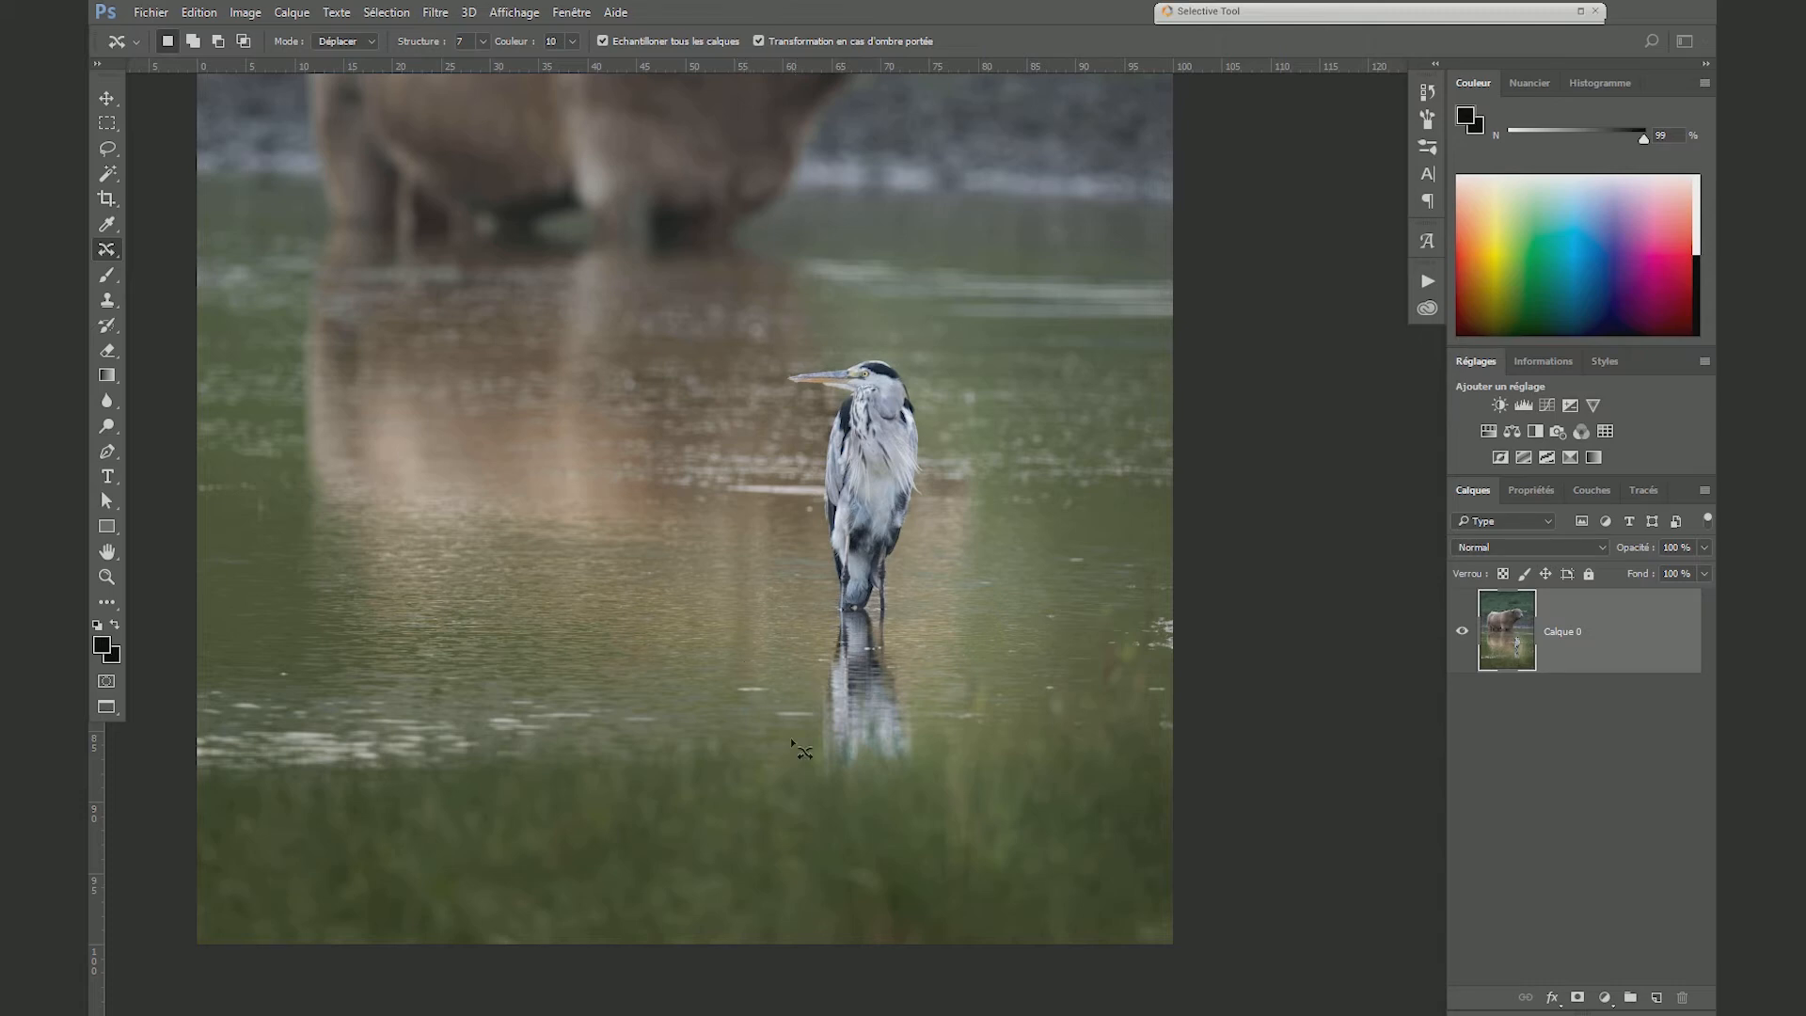
pyautogui.click(349, 45)
pyautogui.click(1656, 997)
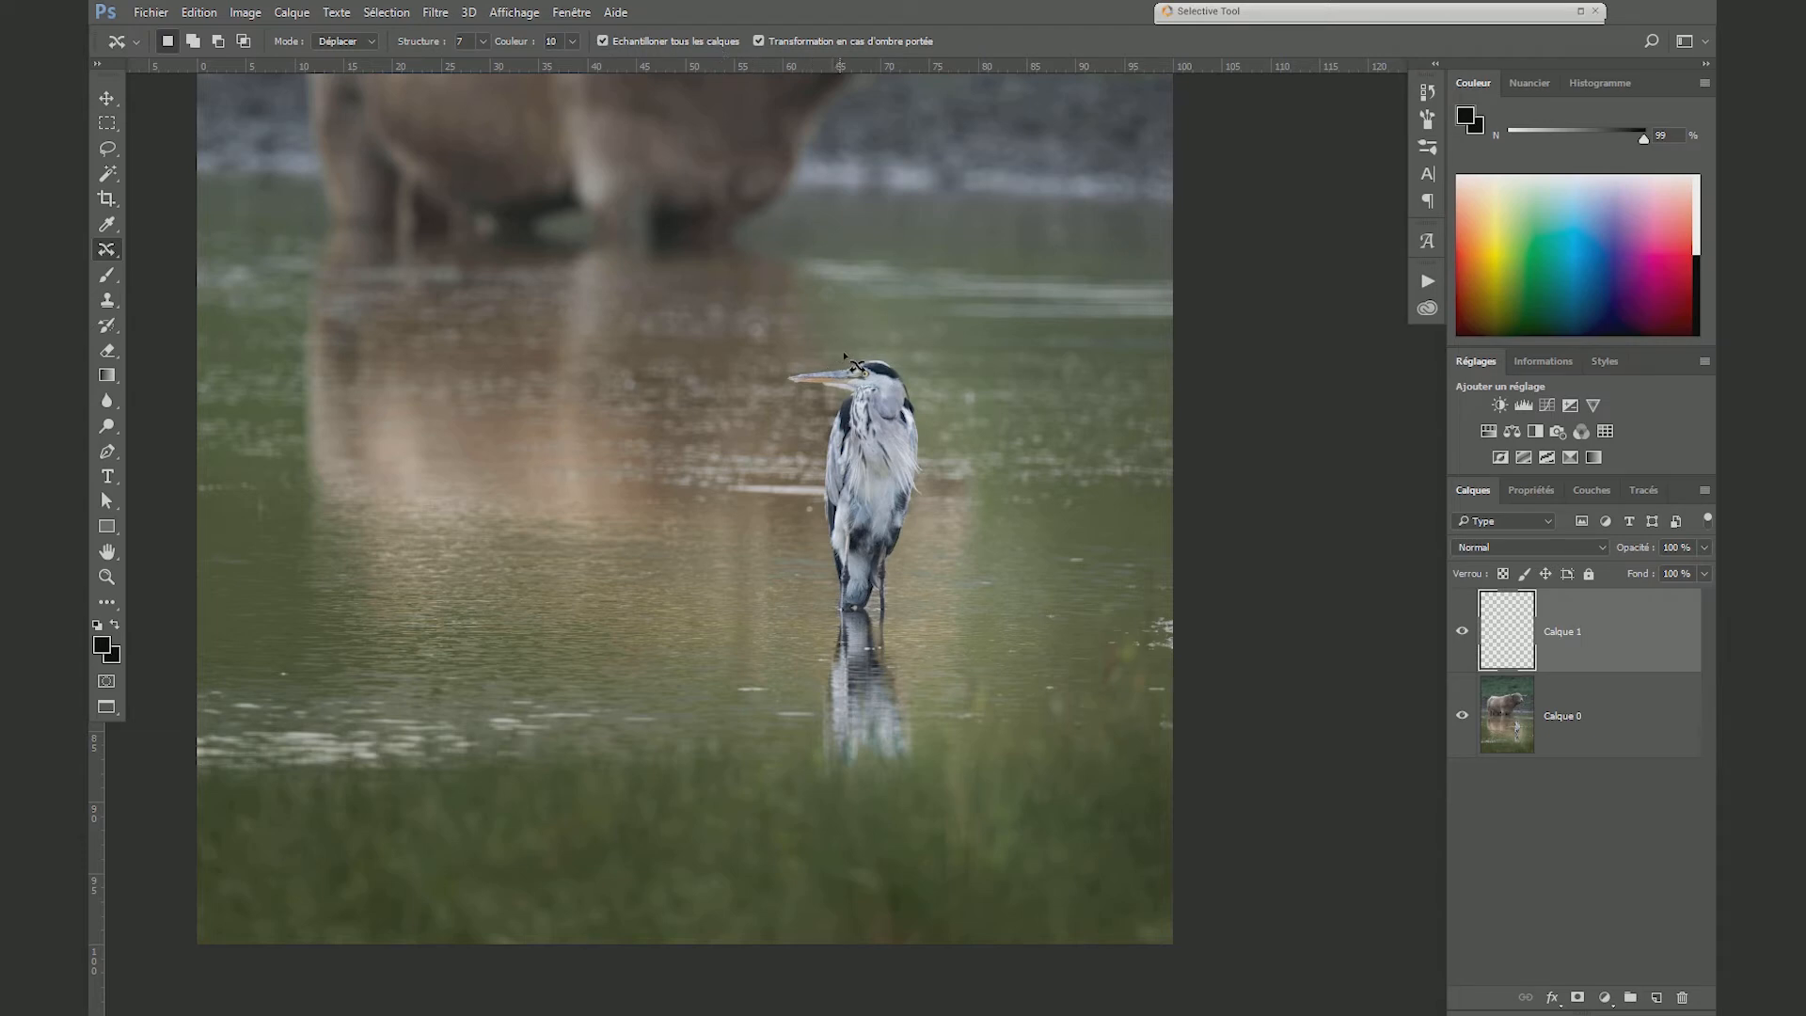
# - Outline the heron with its reflection and move both left into the bull's reflection
pyautogui.moveTo(844, 354)
pyautogui.mouseDown()
pyautogui.moveTo(772, 369)
pyautogui.moveTo(771, 397)
pyautogui.moveTo(812, 416)
pyautogui.moveTo(803, 695)
pyautogui.moveTo(836, 773)
pyautogui.moveTo(903, 800)
pyautogui.moveTo(944, 763)
pyautogui.moveTo(885, 346)
pyautogui.moveTo(847, 352)
pyautogui.mouseUp()
pyautogui.moveTo(888, 503); pyautogui.dragTo(547, 511)
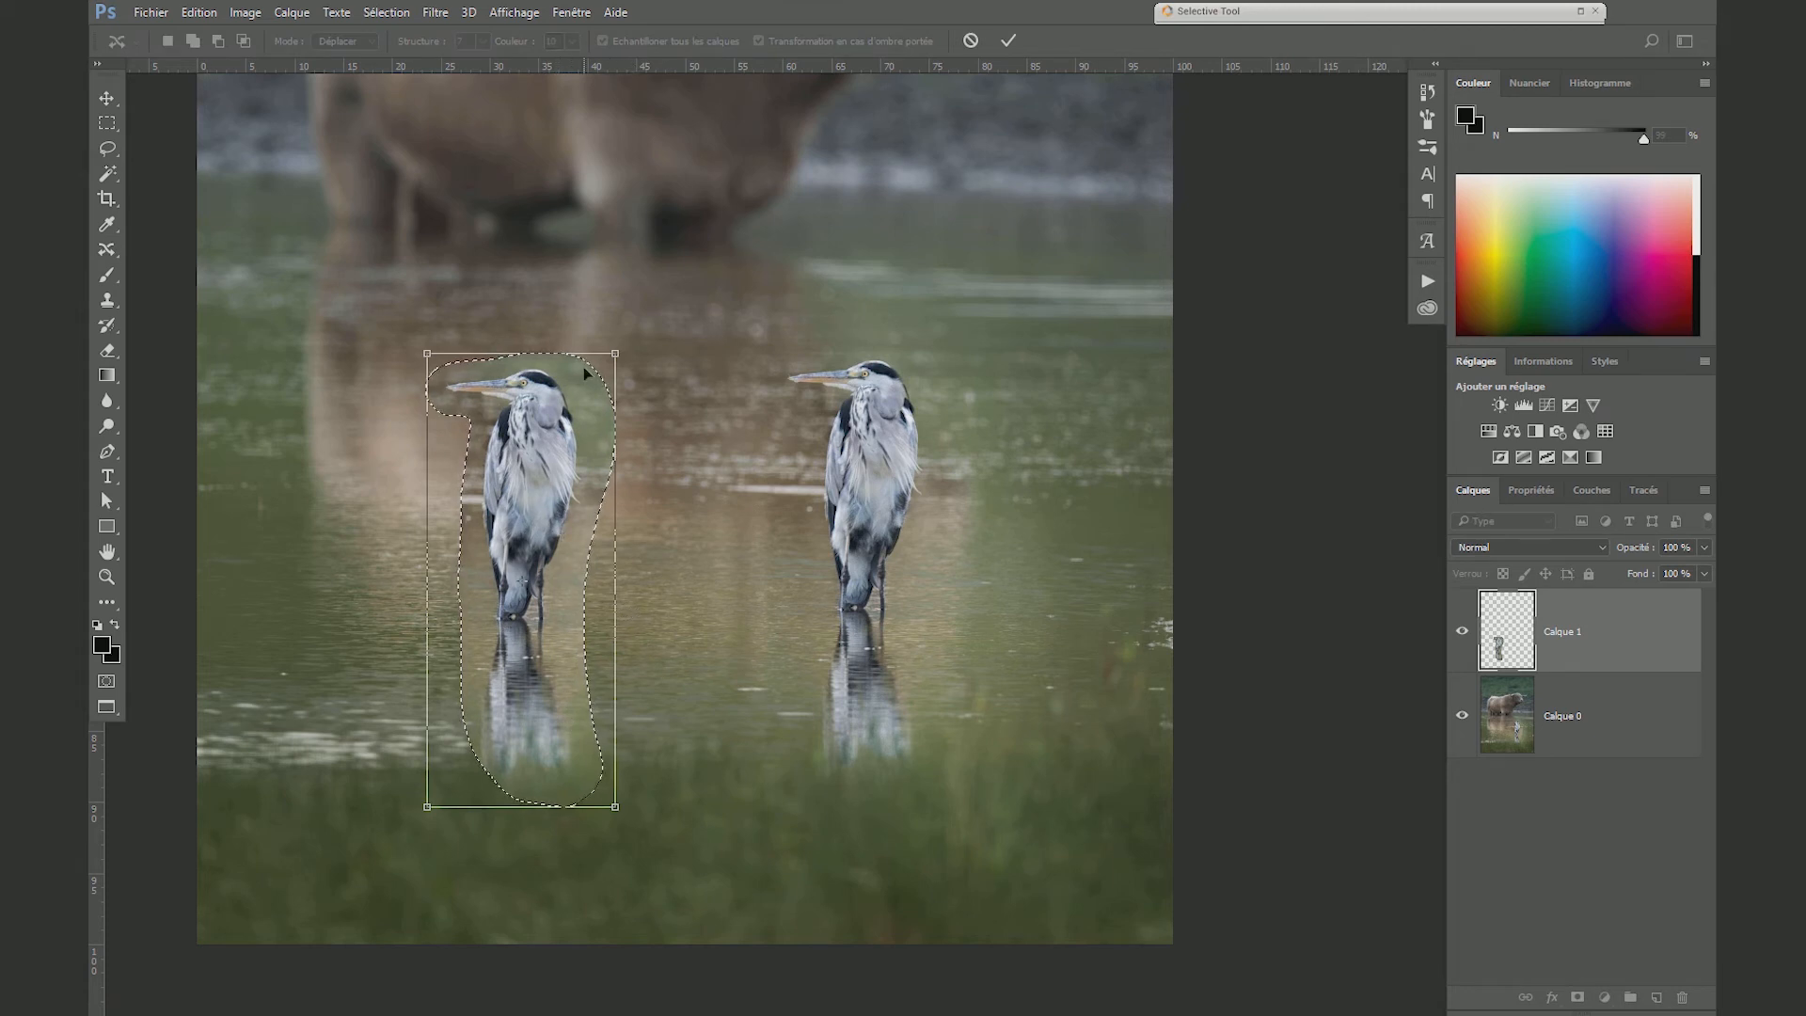
pyautogui.press('Return')
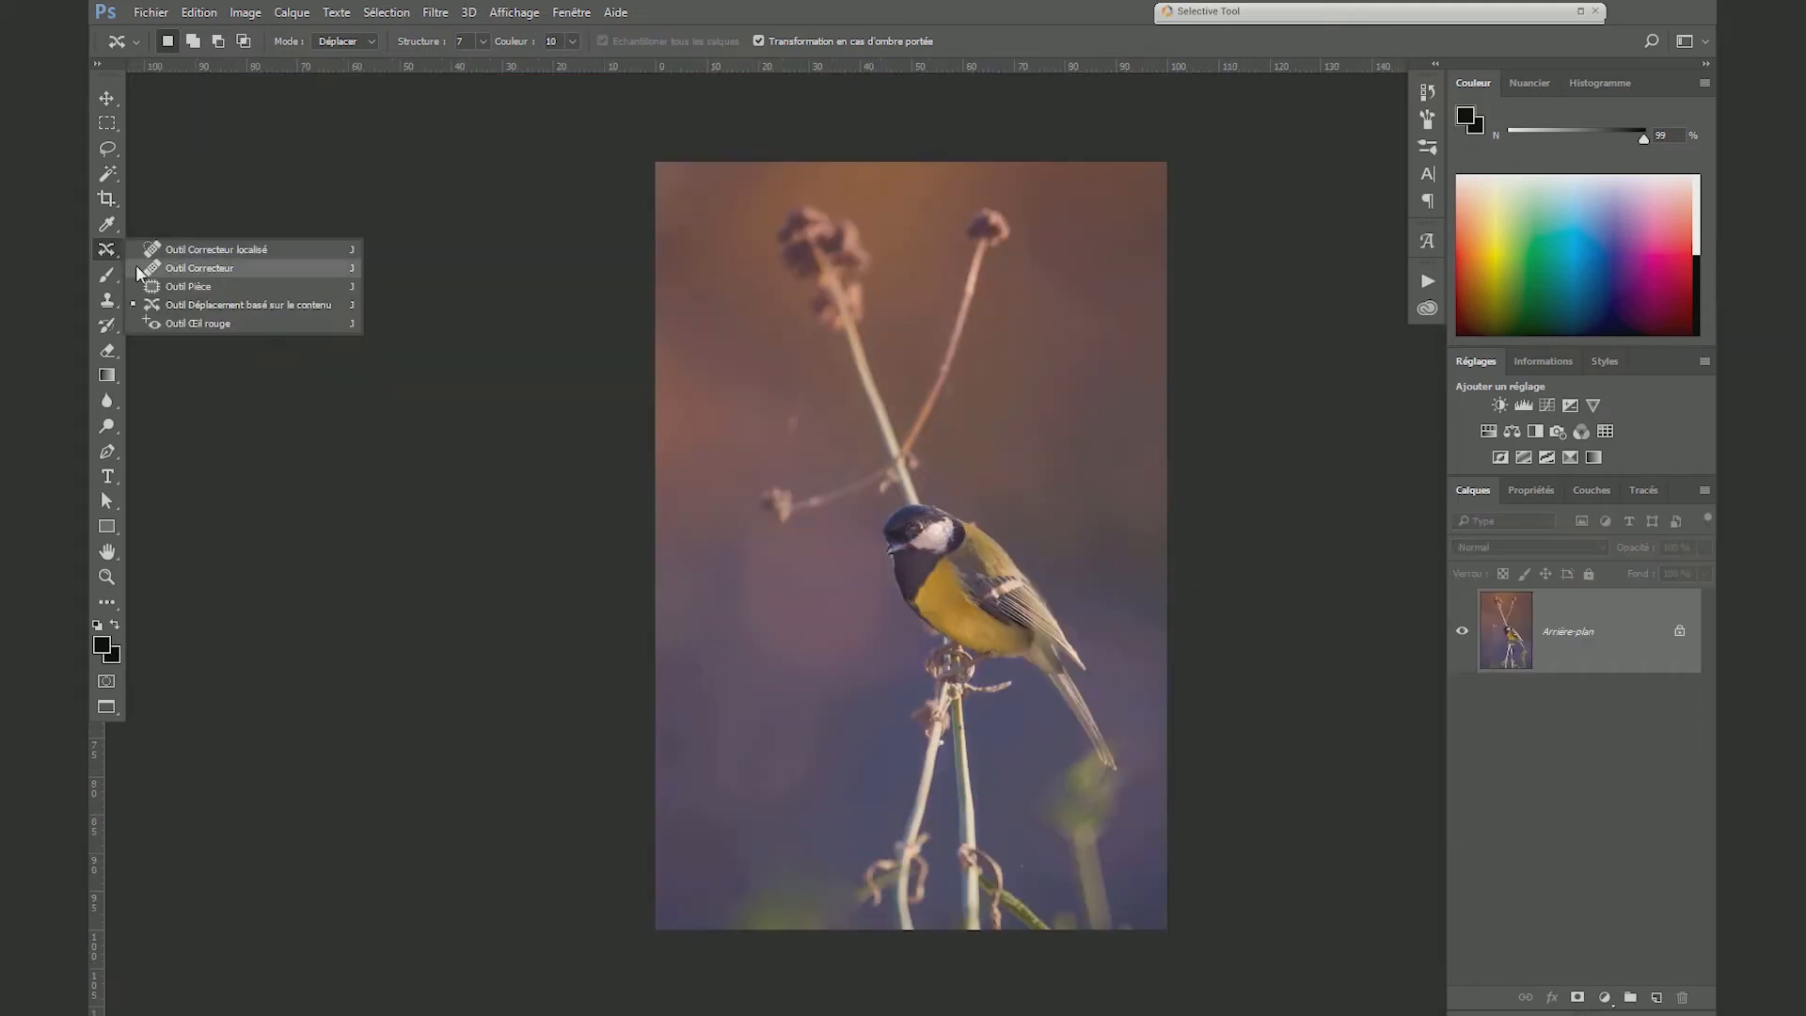
# - On a new layer of the bird photo, paint out the right-hand stem and left twig with the Healing Brush, sampling nearby background
pyautogui.click(157, 273)
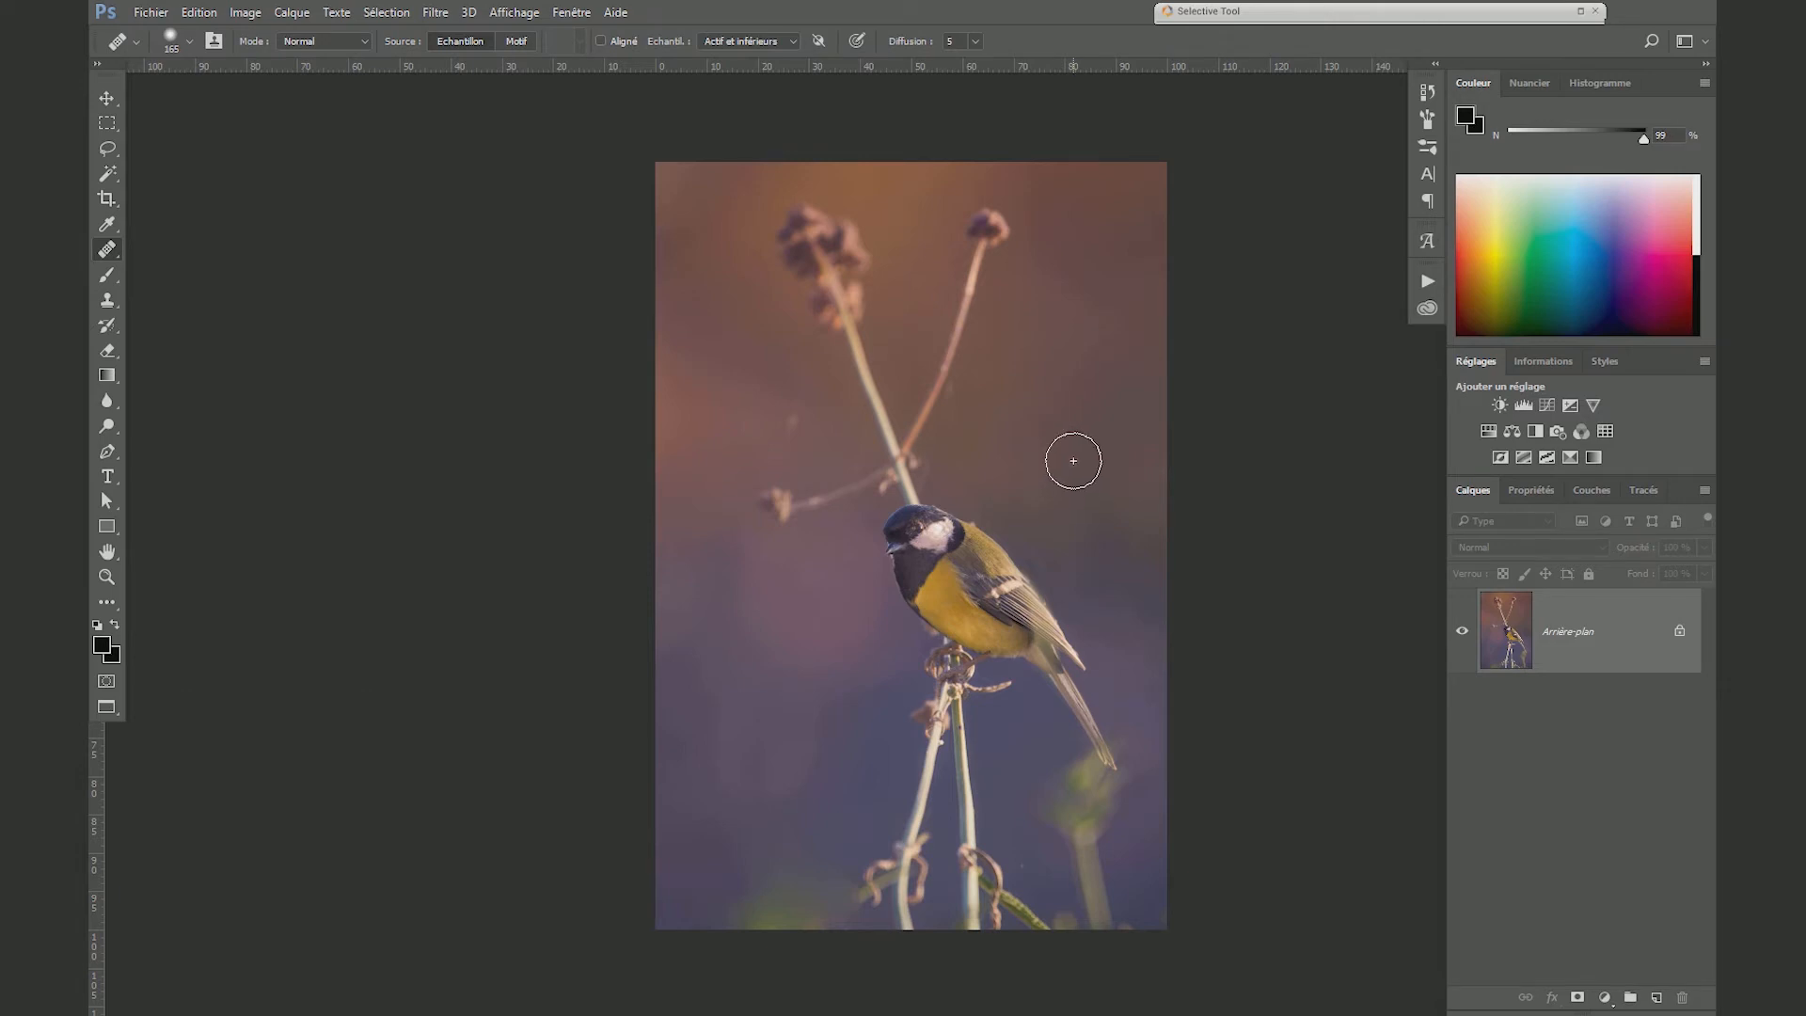
pyautogui.click(1658, 998)
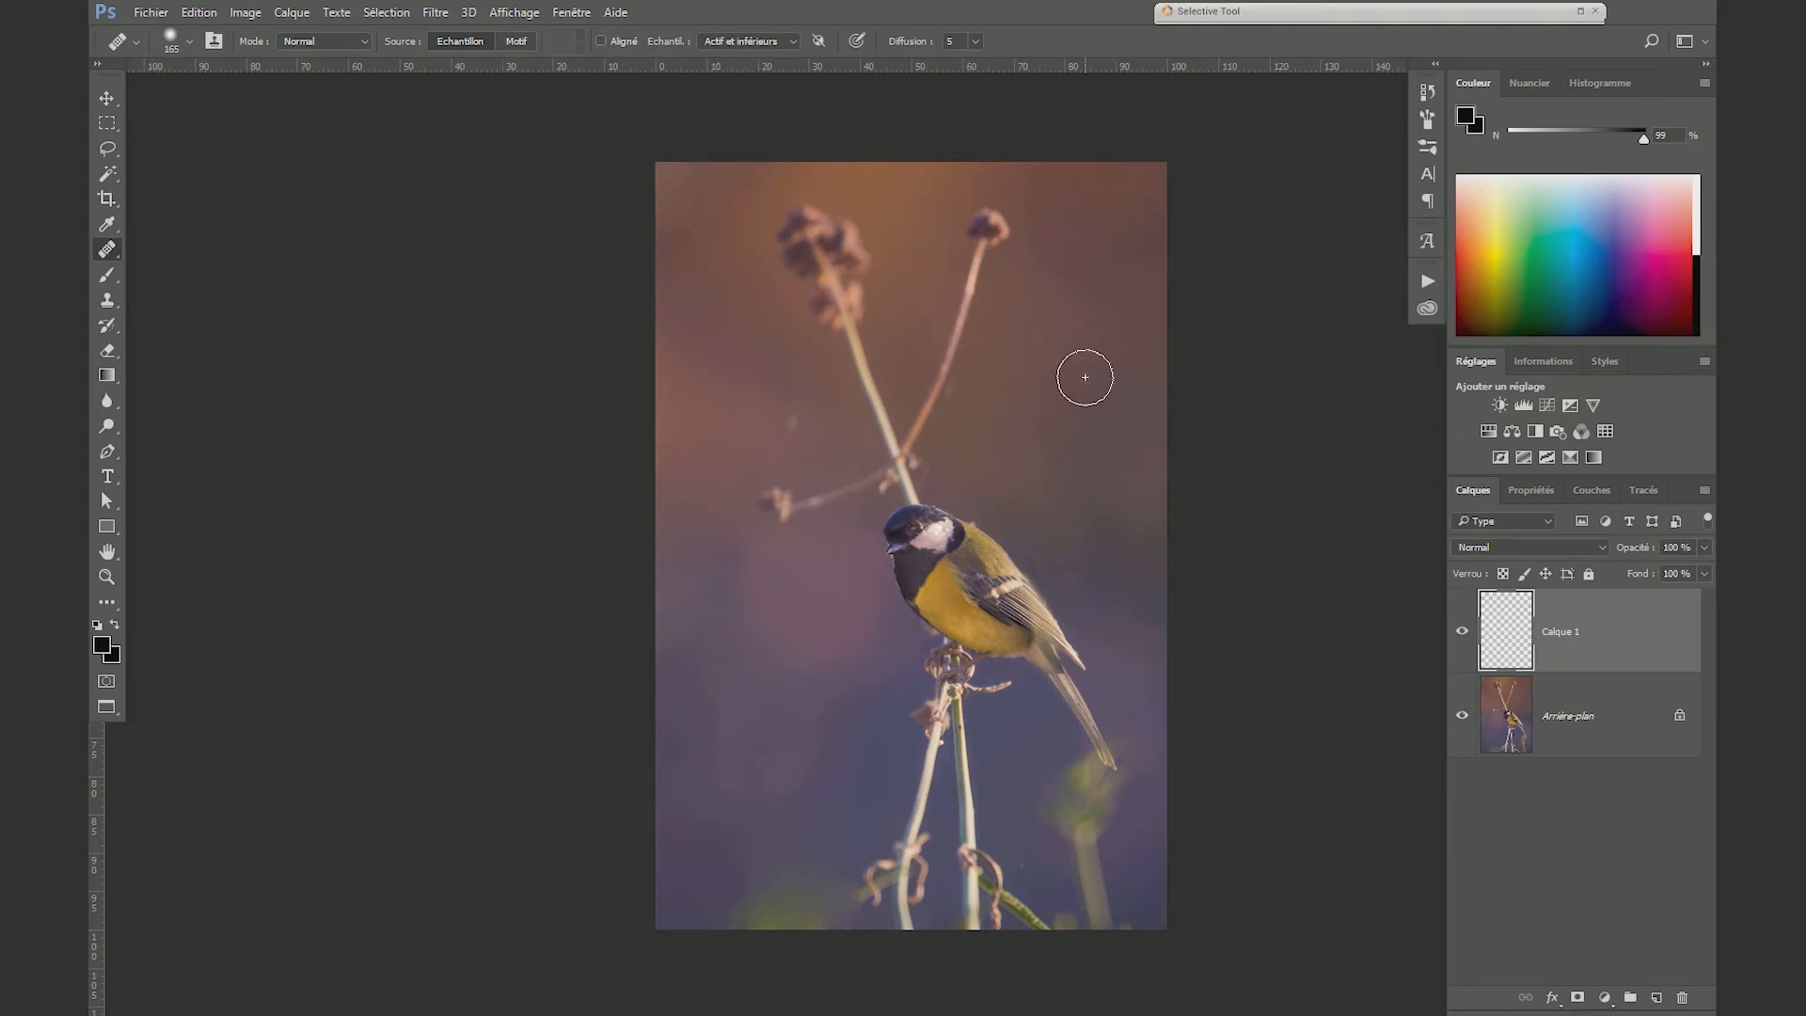
pyautogui.keyDown('alt'); pyautogui.click(965, 442); pyautogui.keyUp('alt')
pyautogui.moveTo(928, 406)
pyautogui.mouseDown()
pyautogui.moveTo(992, 231)
pyautogui.moveTo(1003, 226)
pyautogui.mouseUp()
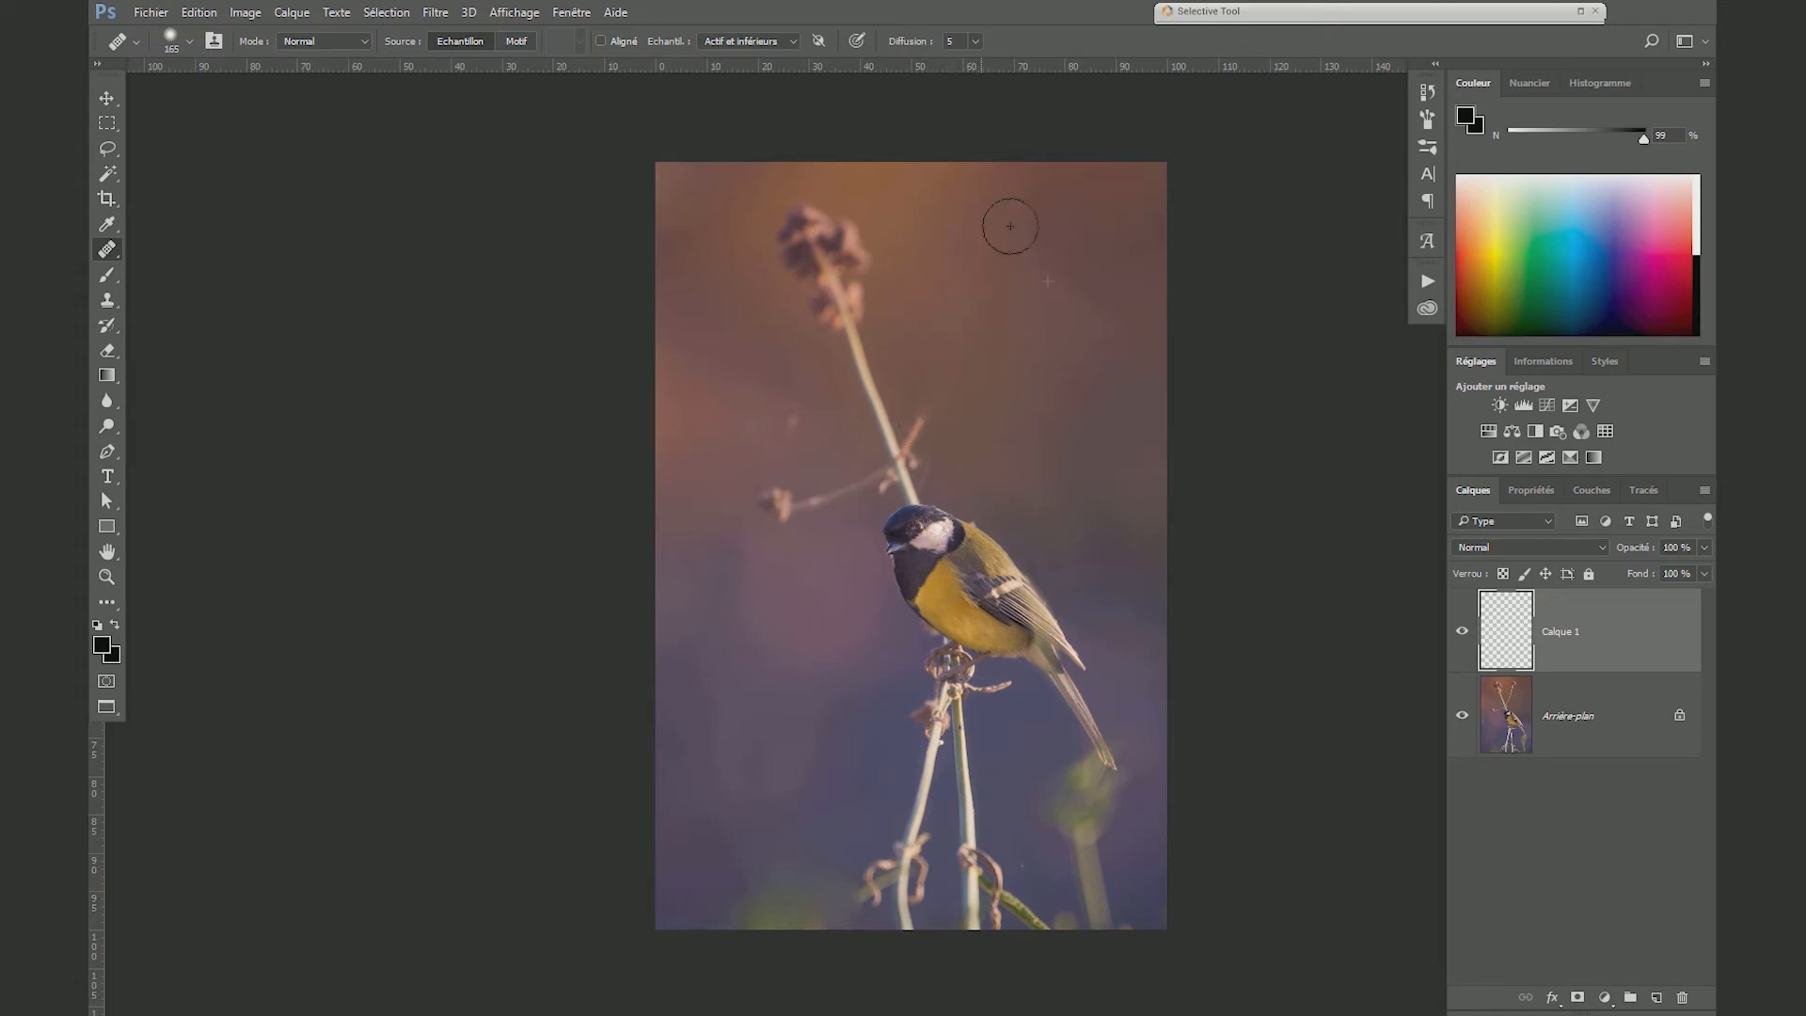
pyautogui.keyDown('alt'); pyautogui.click(786, 554); pyautogui.keyUp('alt')
pyautogui.moveTo(779, 511)
pyautogui.mouseDown()
pyautogui.moveTo(884, 487)
pyautogui.moveTo(791, 516)
pyautogui.mouseUp()
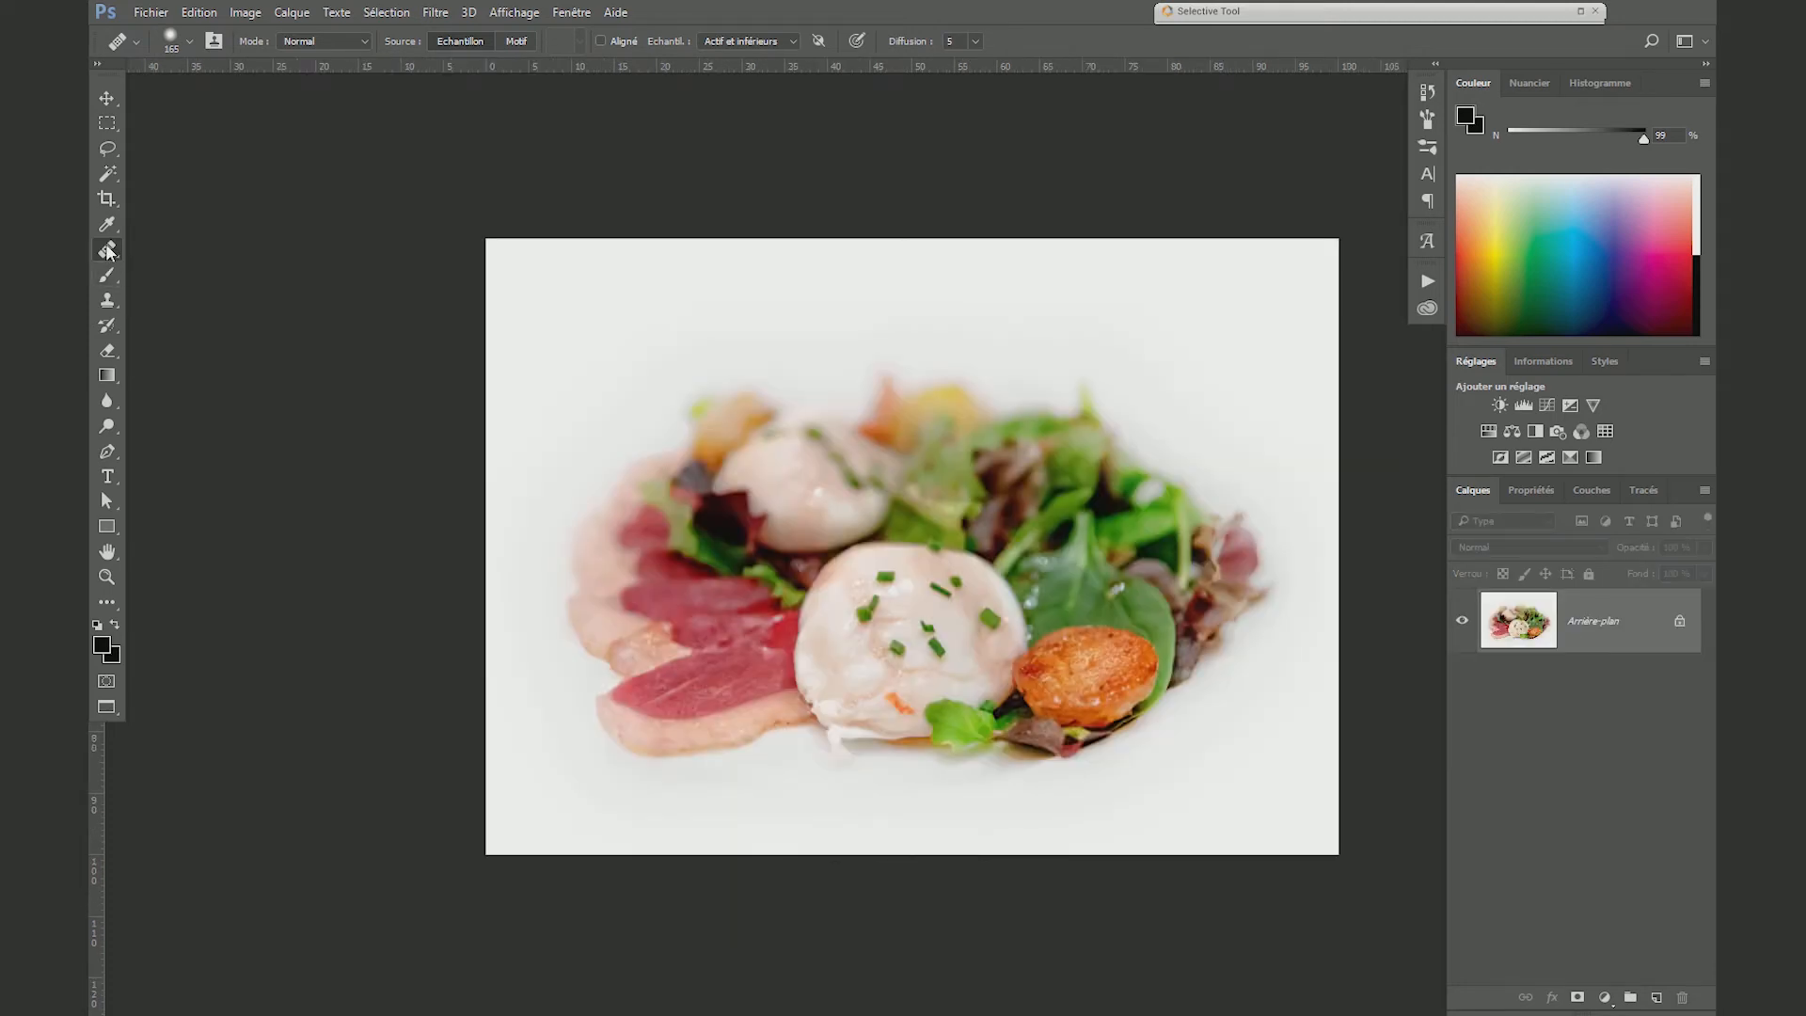
# - In the salad photo, select the Spot Healing Brush and add an empty layer above the background
pyautogui.rightClick(106, 249)
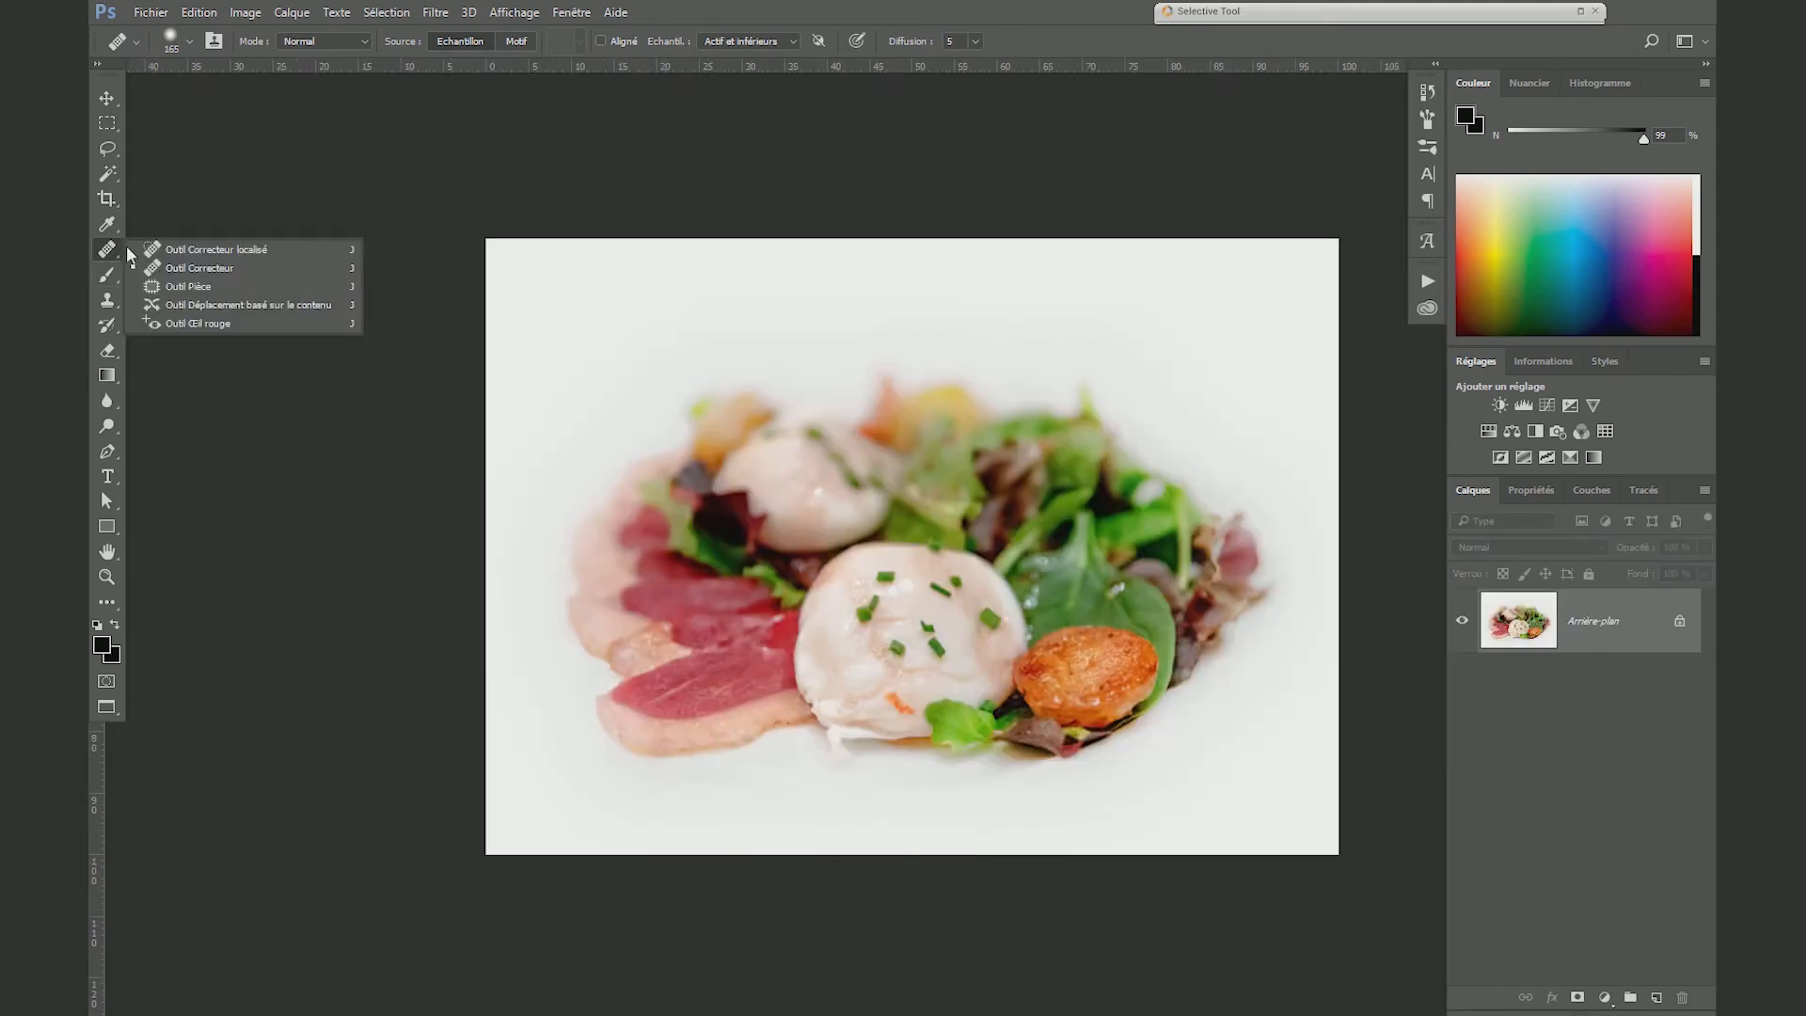
pyautogui.click(179, 252)
pyautogui.moveTo(1034, 585); pyautogui.dragTo(898, 598)
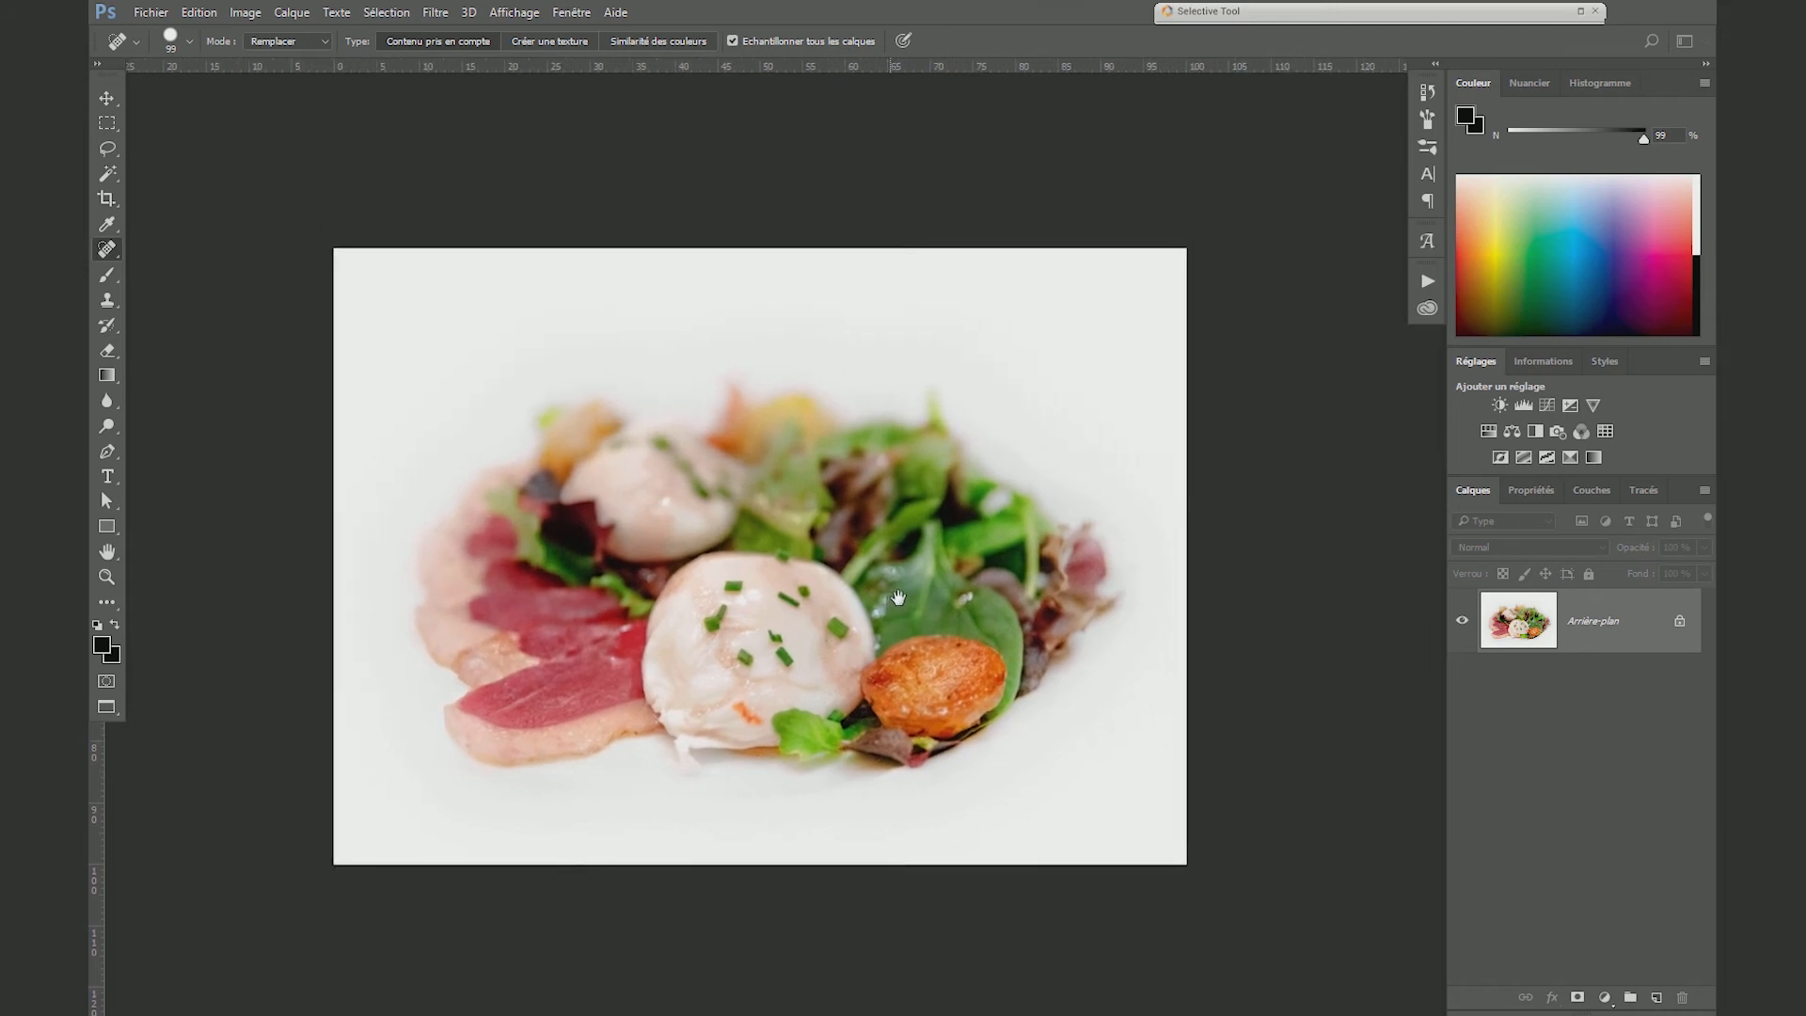
pyautogui.click(1656, 999)
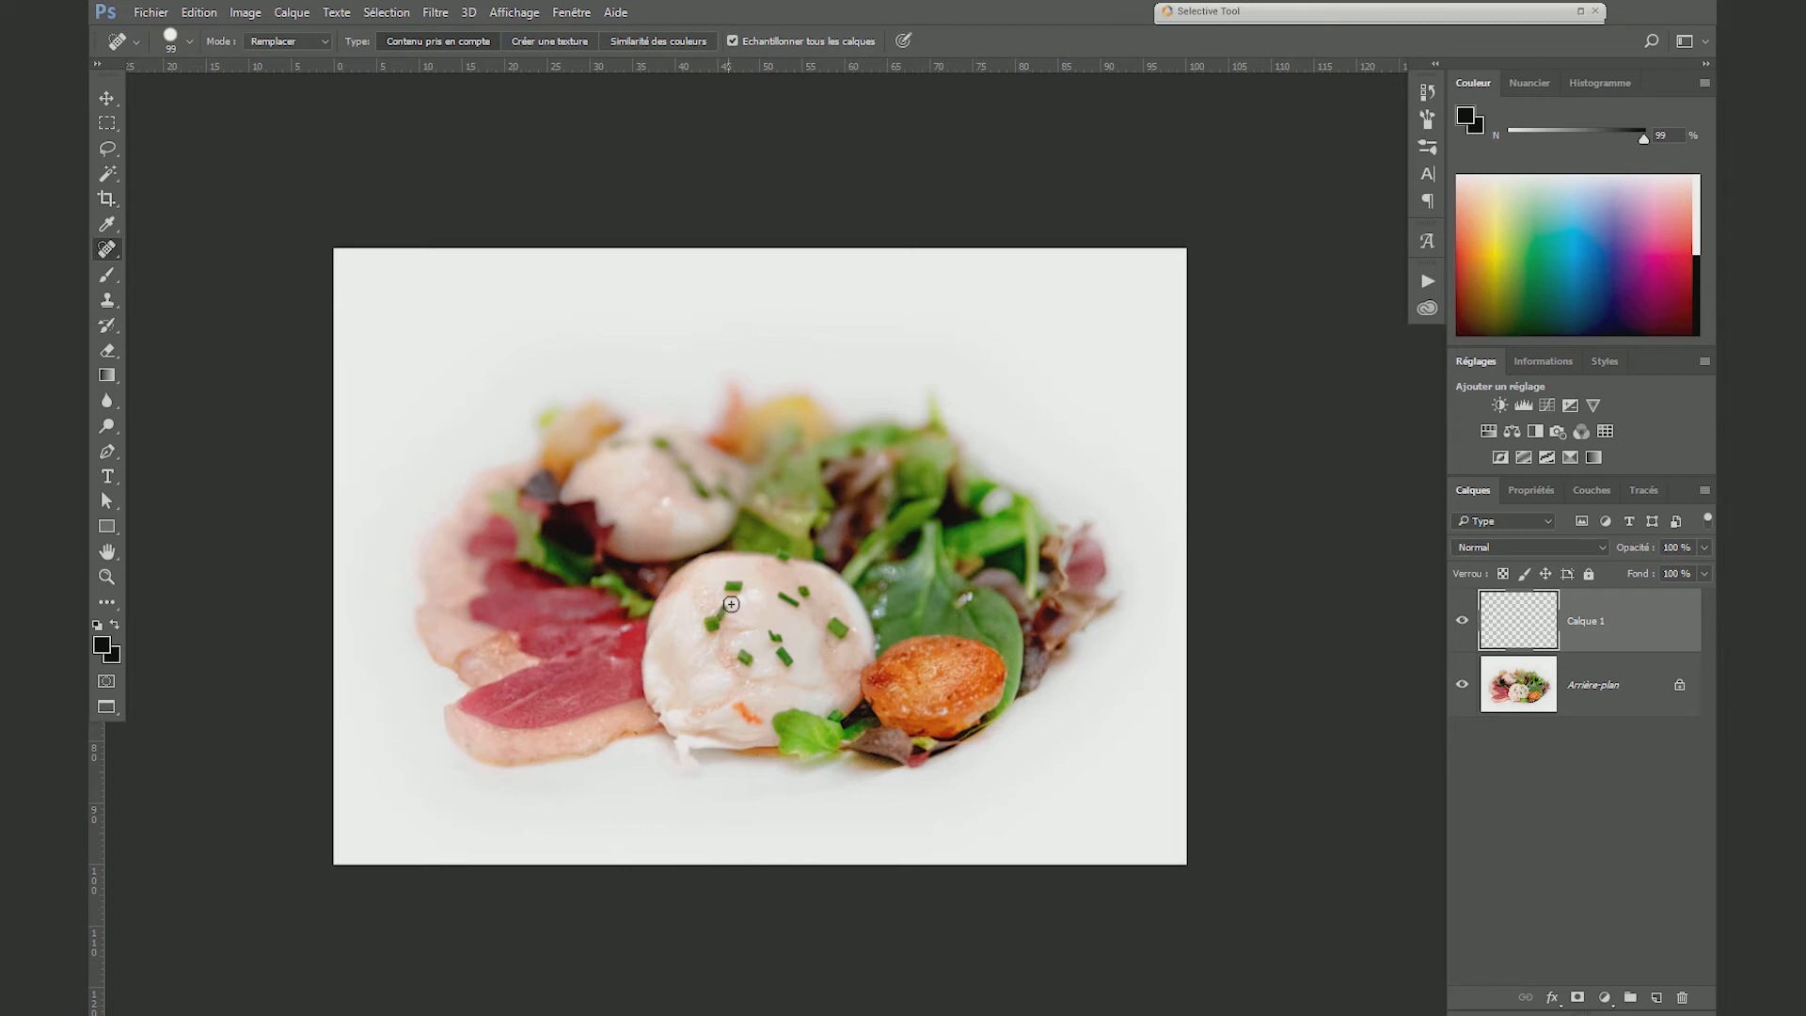
pyautogui.scroll(3, 743, 623)
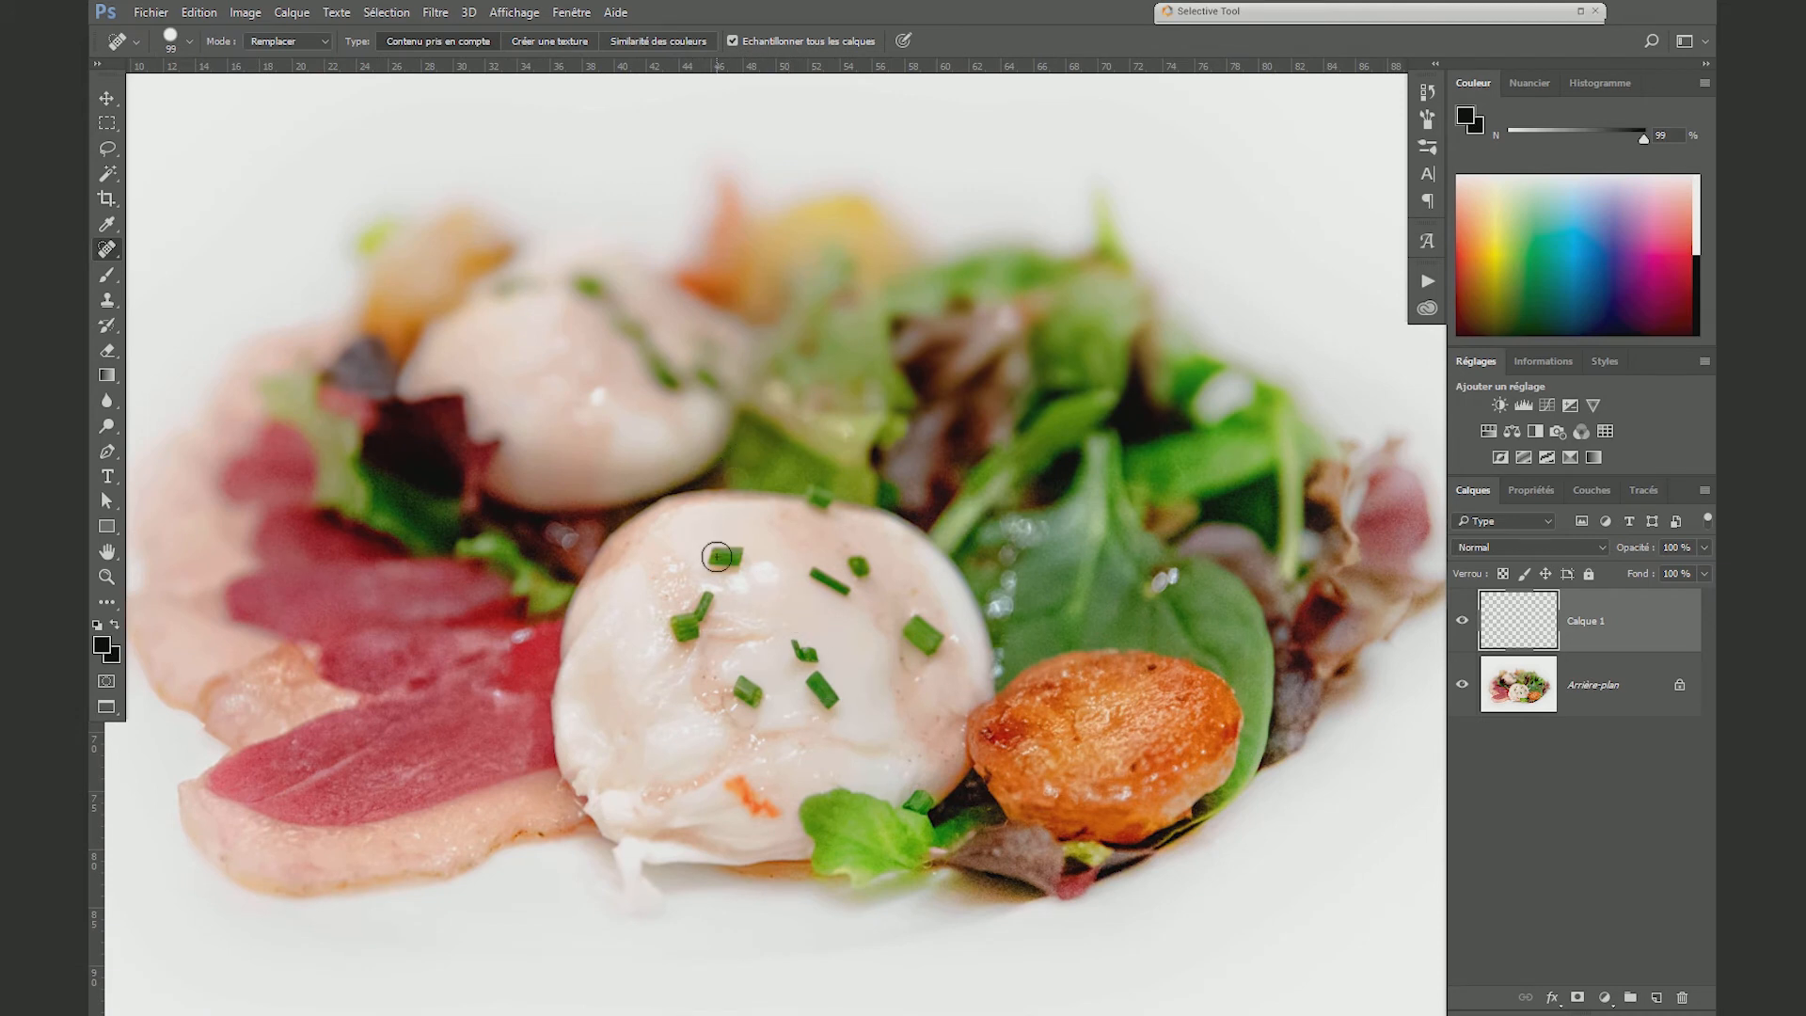
# - Paint out the green chive pieces and the orange fragment on the front poached egg with the Spot Healing Brush
pyautogui.moveTo(716, 556)
pyautogui.mouseDown()
pyautogui.moveTo(749, 557)
pyautogui.moveTo(694, 611)
pyautogui.moveTo(700, 636)
pyautogui.moveTo(759, 724)
pyautogui.moveTo(827, 698)
pyautogui.mouseUp()
pyautogui.moveTo(814, 495); pyautogui.dragTo(807, 508)
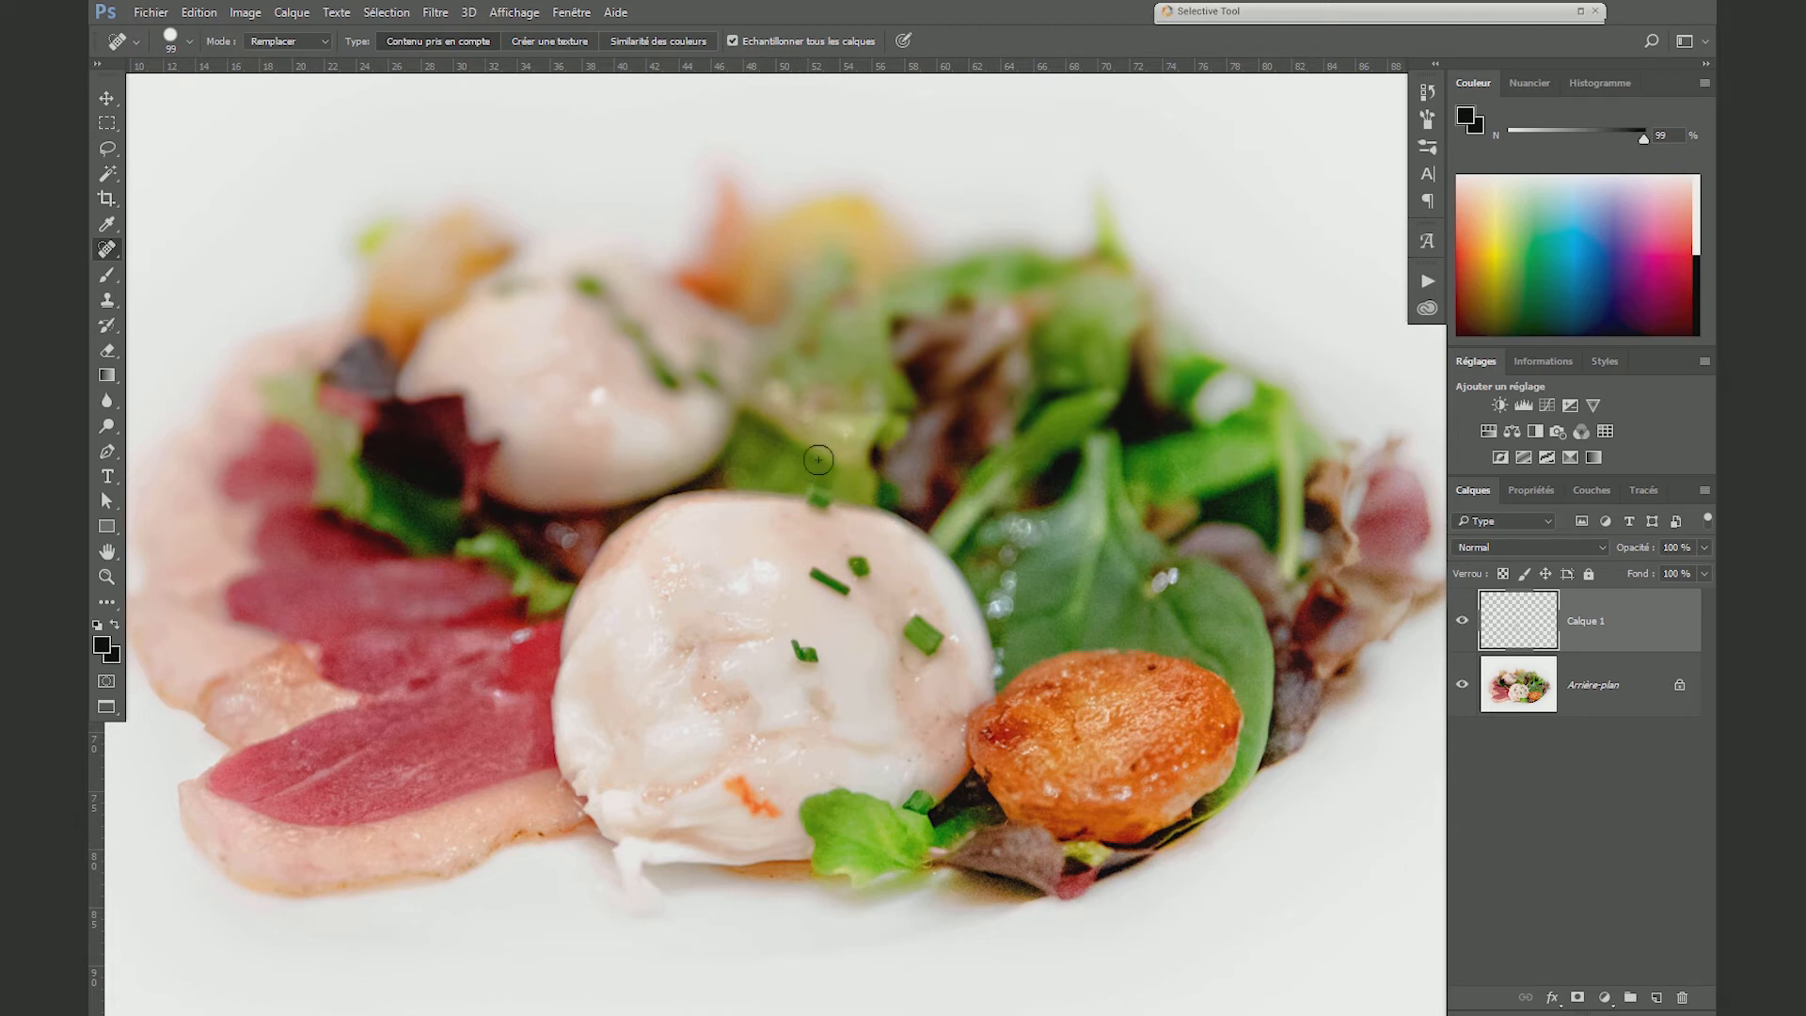
pyautogui.moveTo(819, 494); pyautogui.dragTo(817, 495)
pyautogui.moveTo(855, 558); pyautogui.dragTo(826, 581)
pyautogui.moveTo(799, 643); pyautogui.dragTo(931, 649)
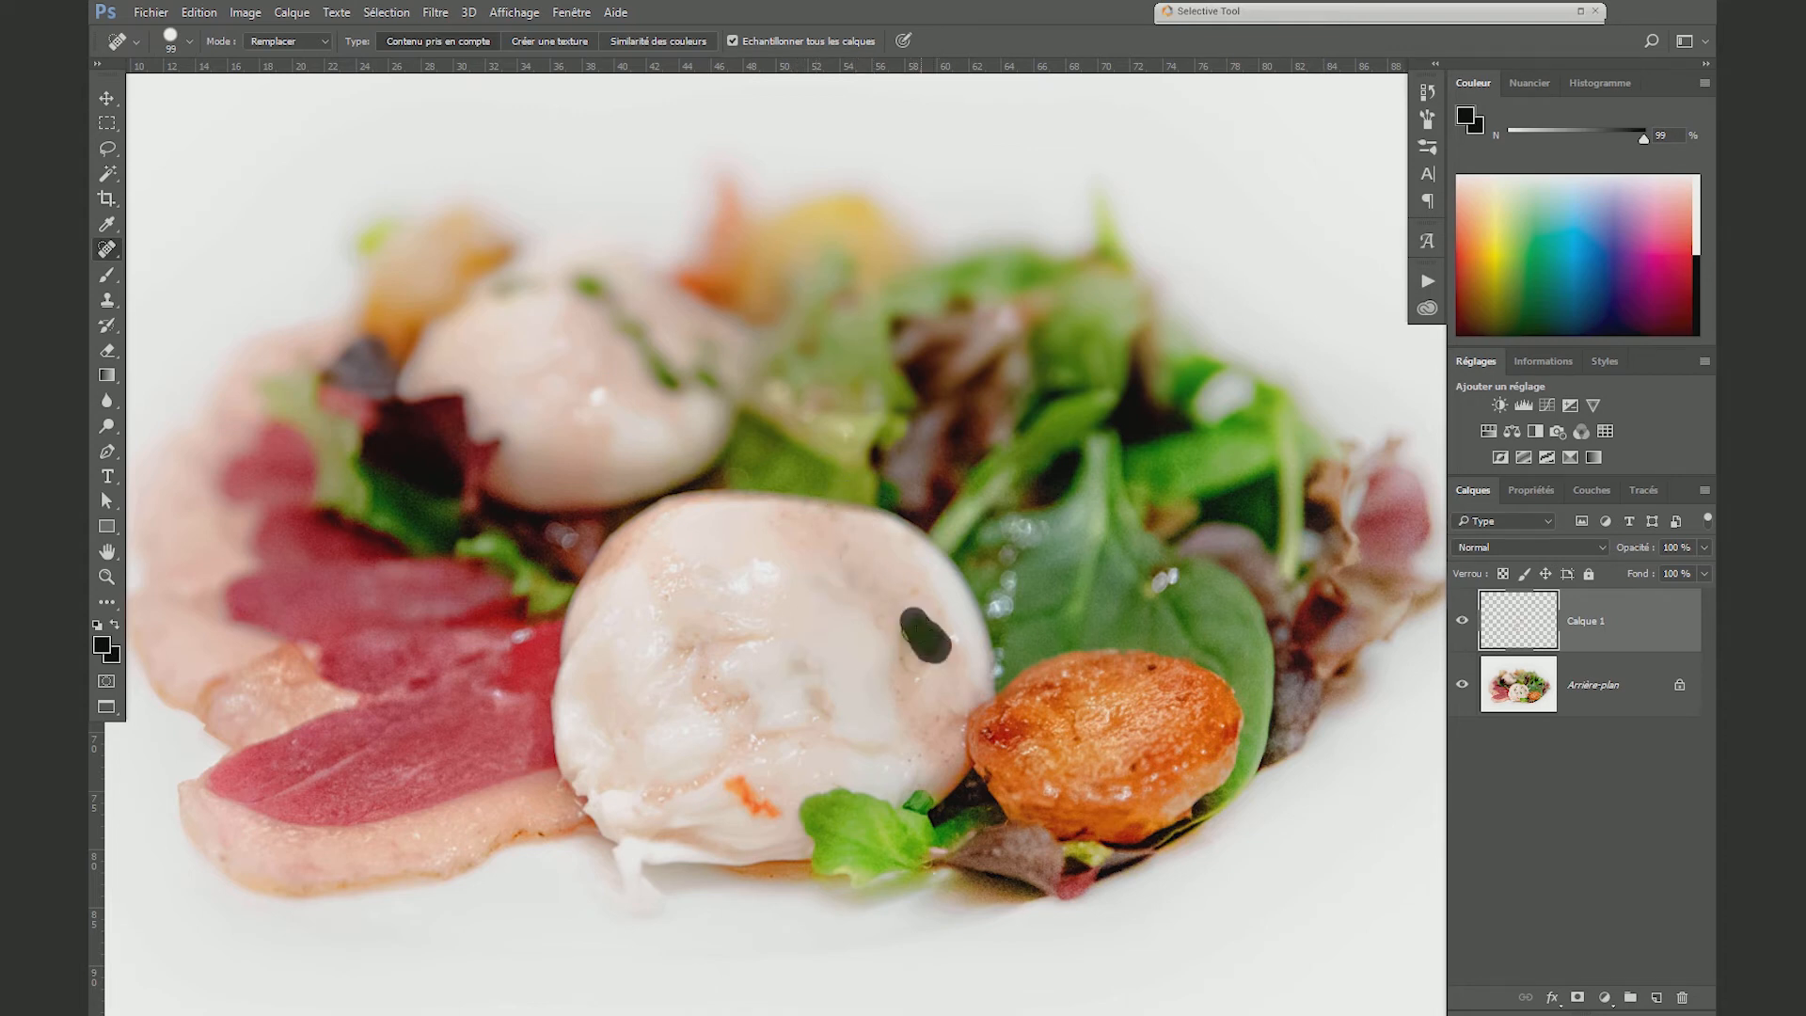
pyautogui.click(909, 643)
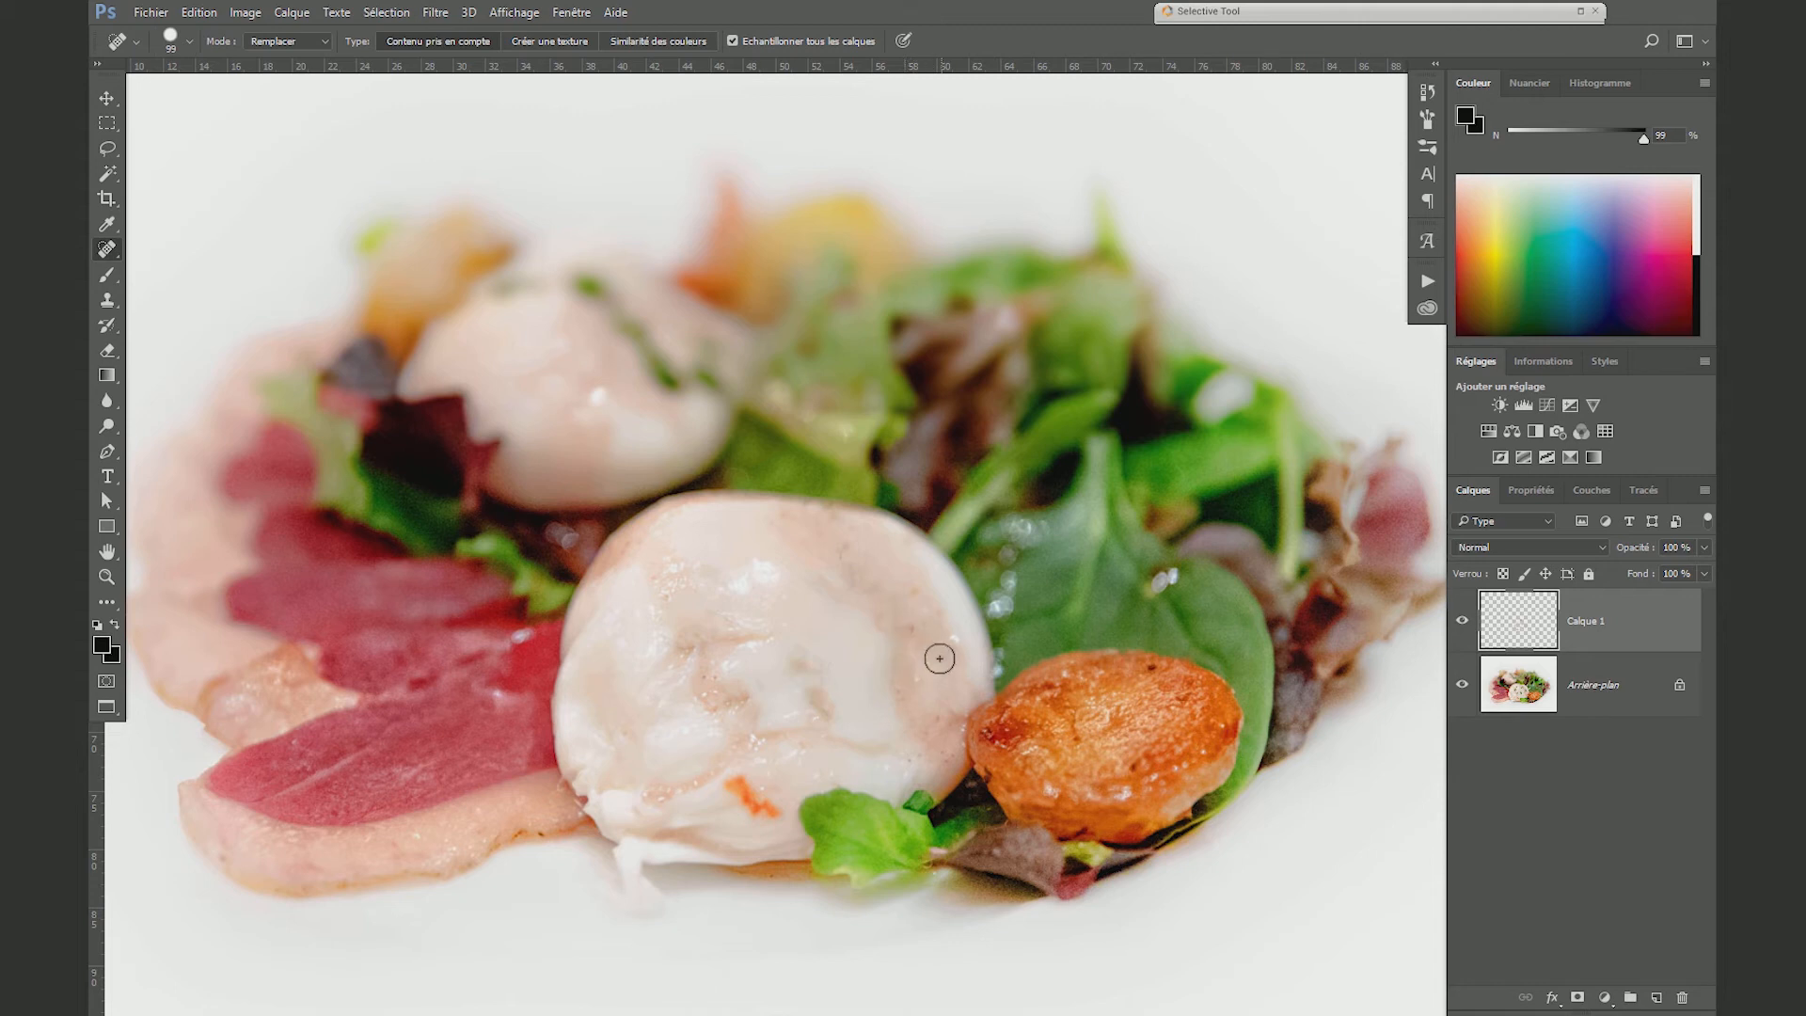
pyautogui.click(938, 654)
pyautogui.moveTo(726, 769); pyautogui.dragTo(764, 824)
pyautogui.moveTo(804, 661); pyautogui.dragTo(846, 693)
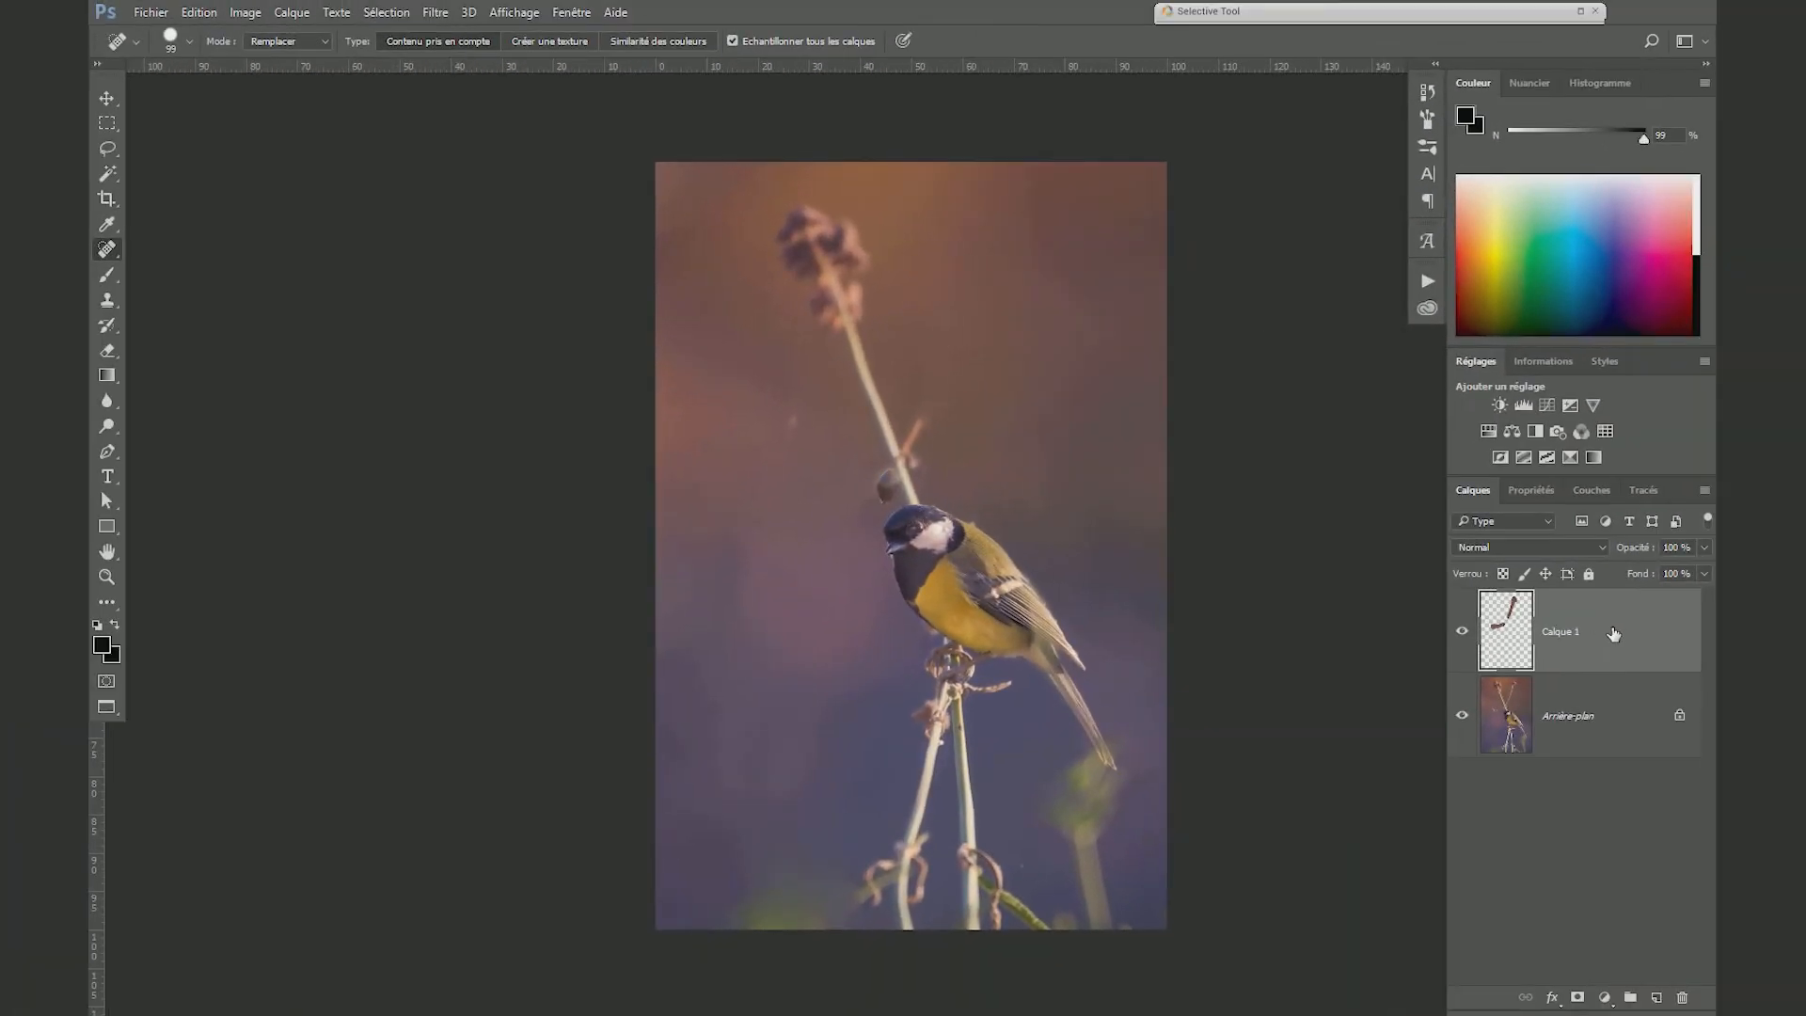
# - Replace the bird photo's retouch layer with an empty one and paint out the right-hand stem and left twig with the Spot Healing Brush
pyautogui.moveTo(1612, 633); pyautogui.dragTo(1683, 997)
pyautogui.click(1658, 998)
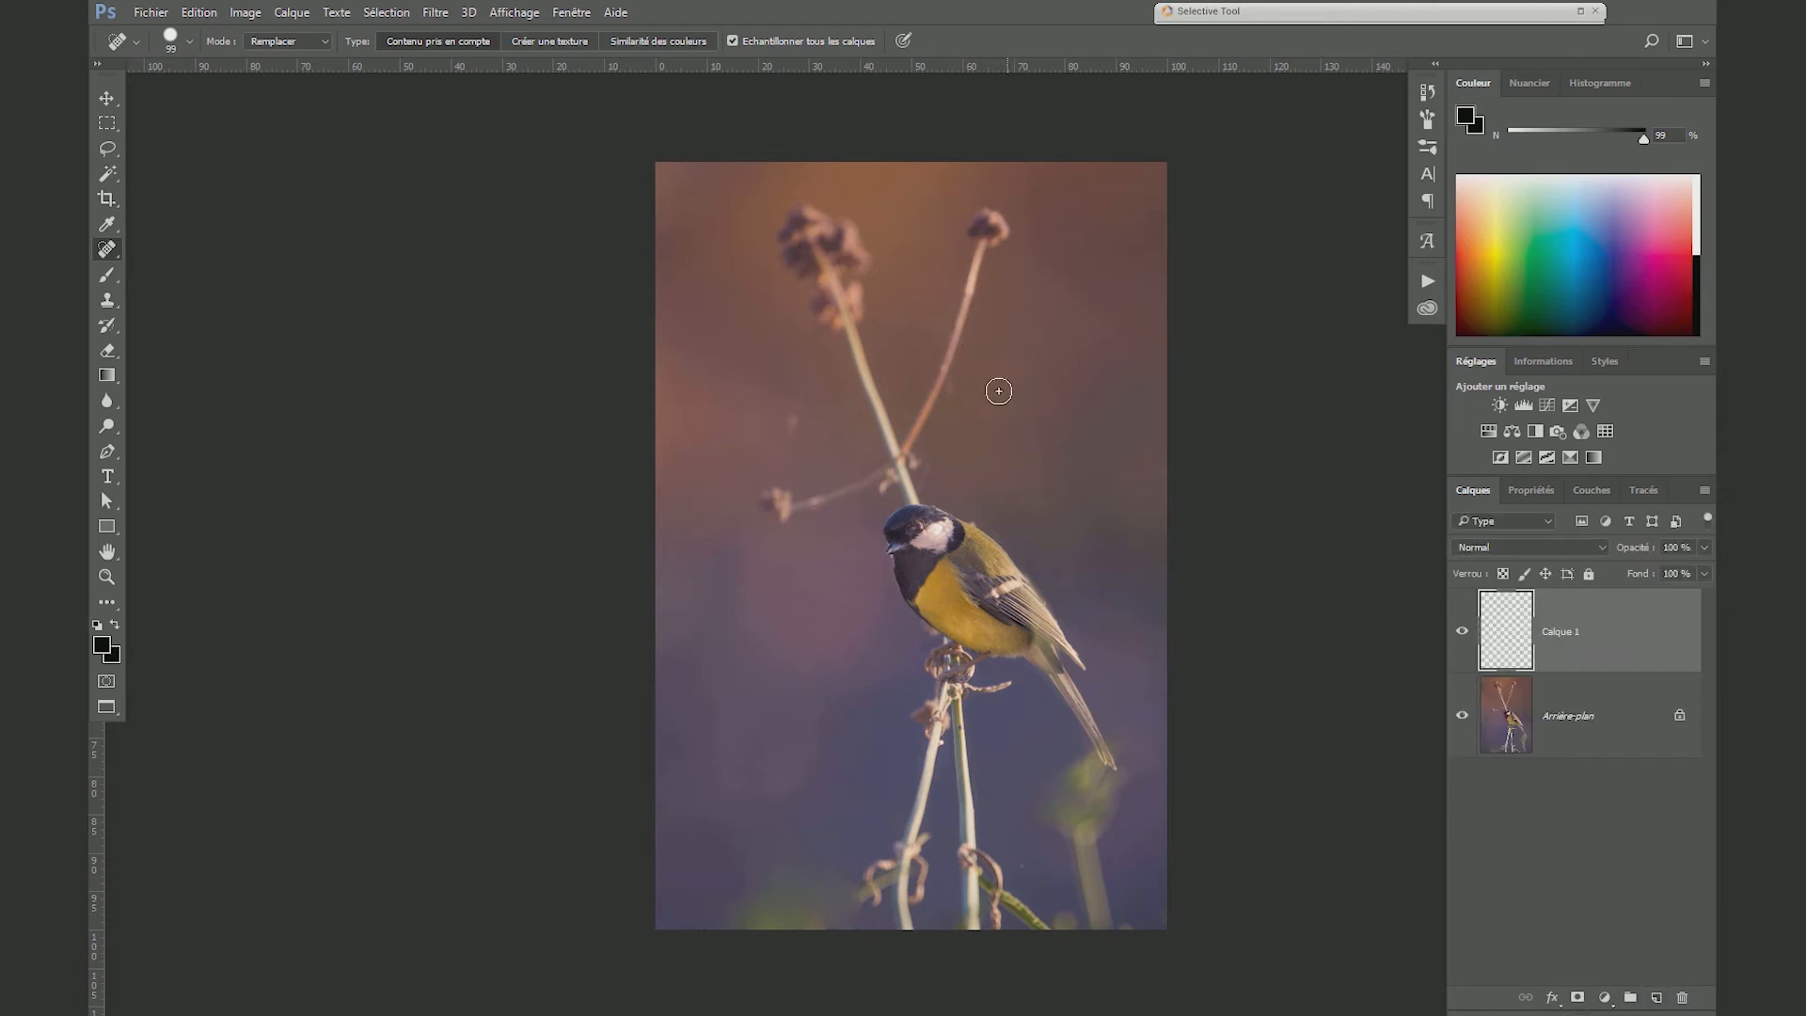
pyautogui.moveTo(1034, 265)
pyautogui.mouseDown()
pyautogui.moveTo(1050, 273)
pyautogui.moveTo(987, 228)
pyautogui.moveTo(917, 427)
pyautogui.mouseUp()
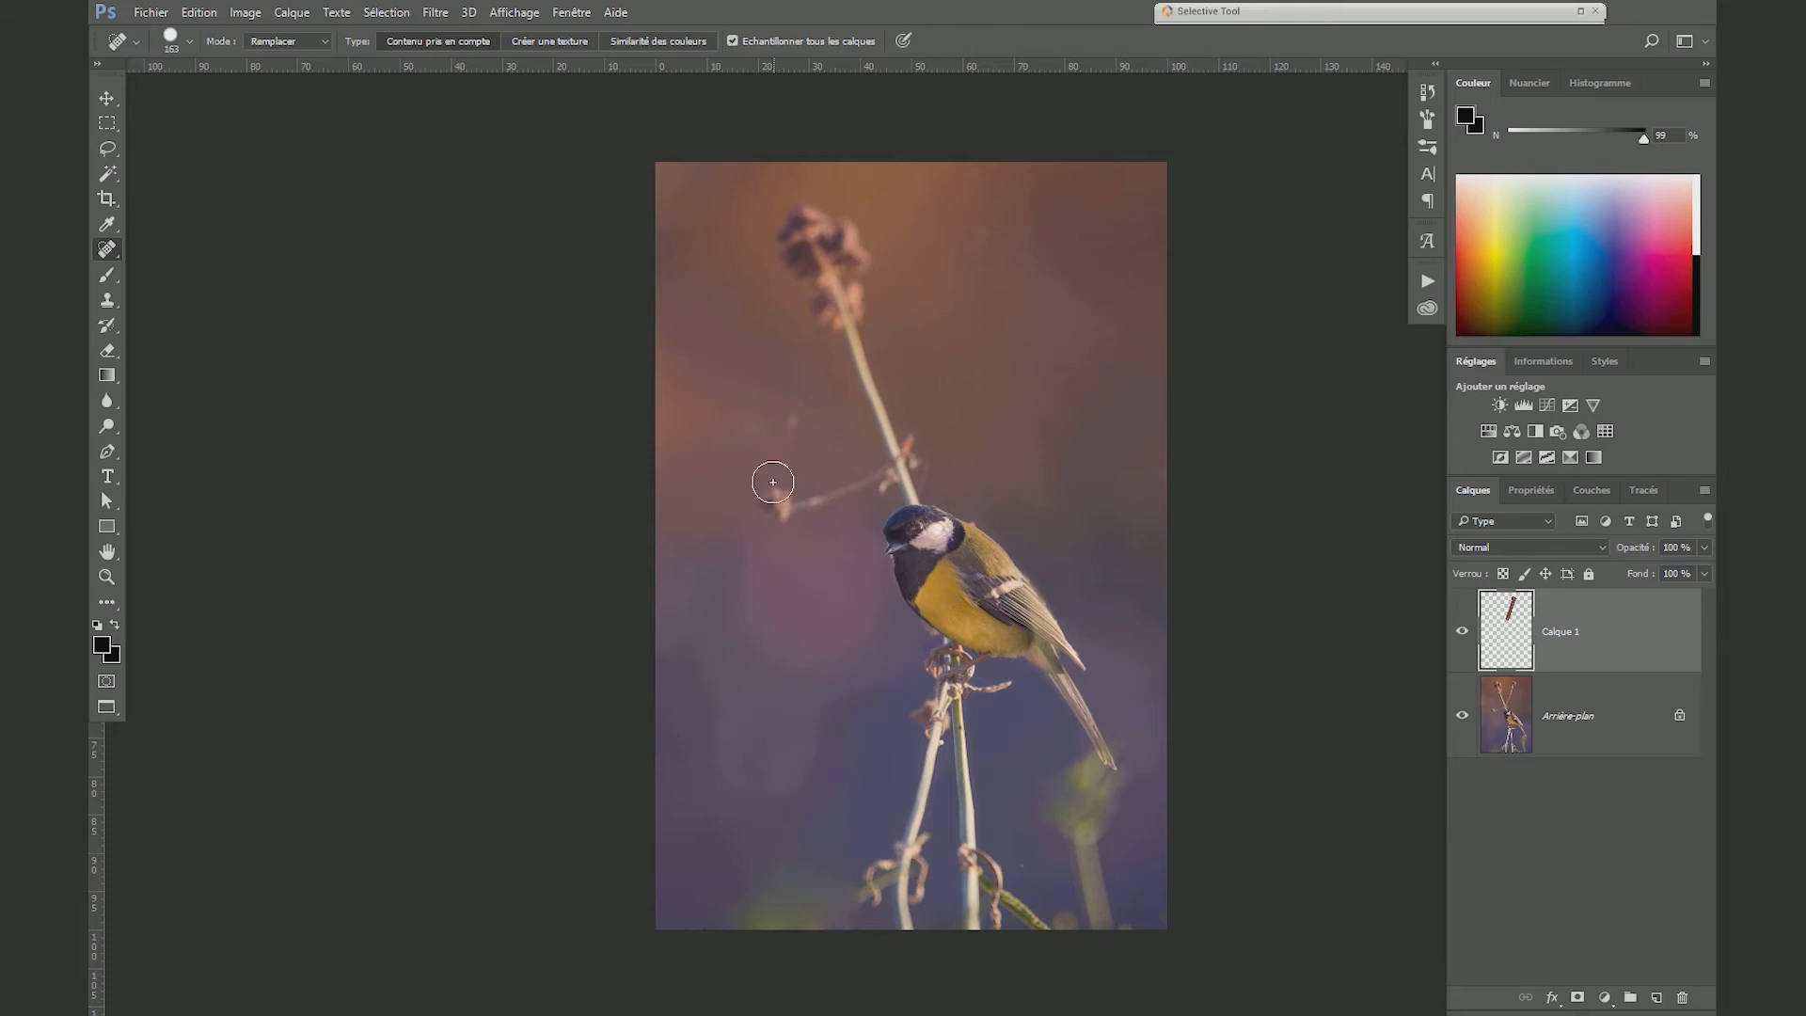
pyautogui.moveTo(769, 491); pyautogui.dragTo(867, 485)
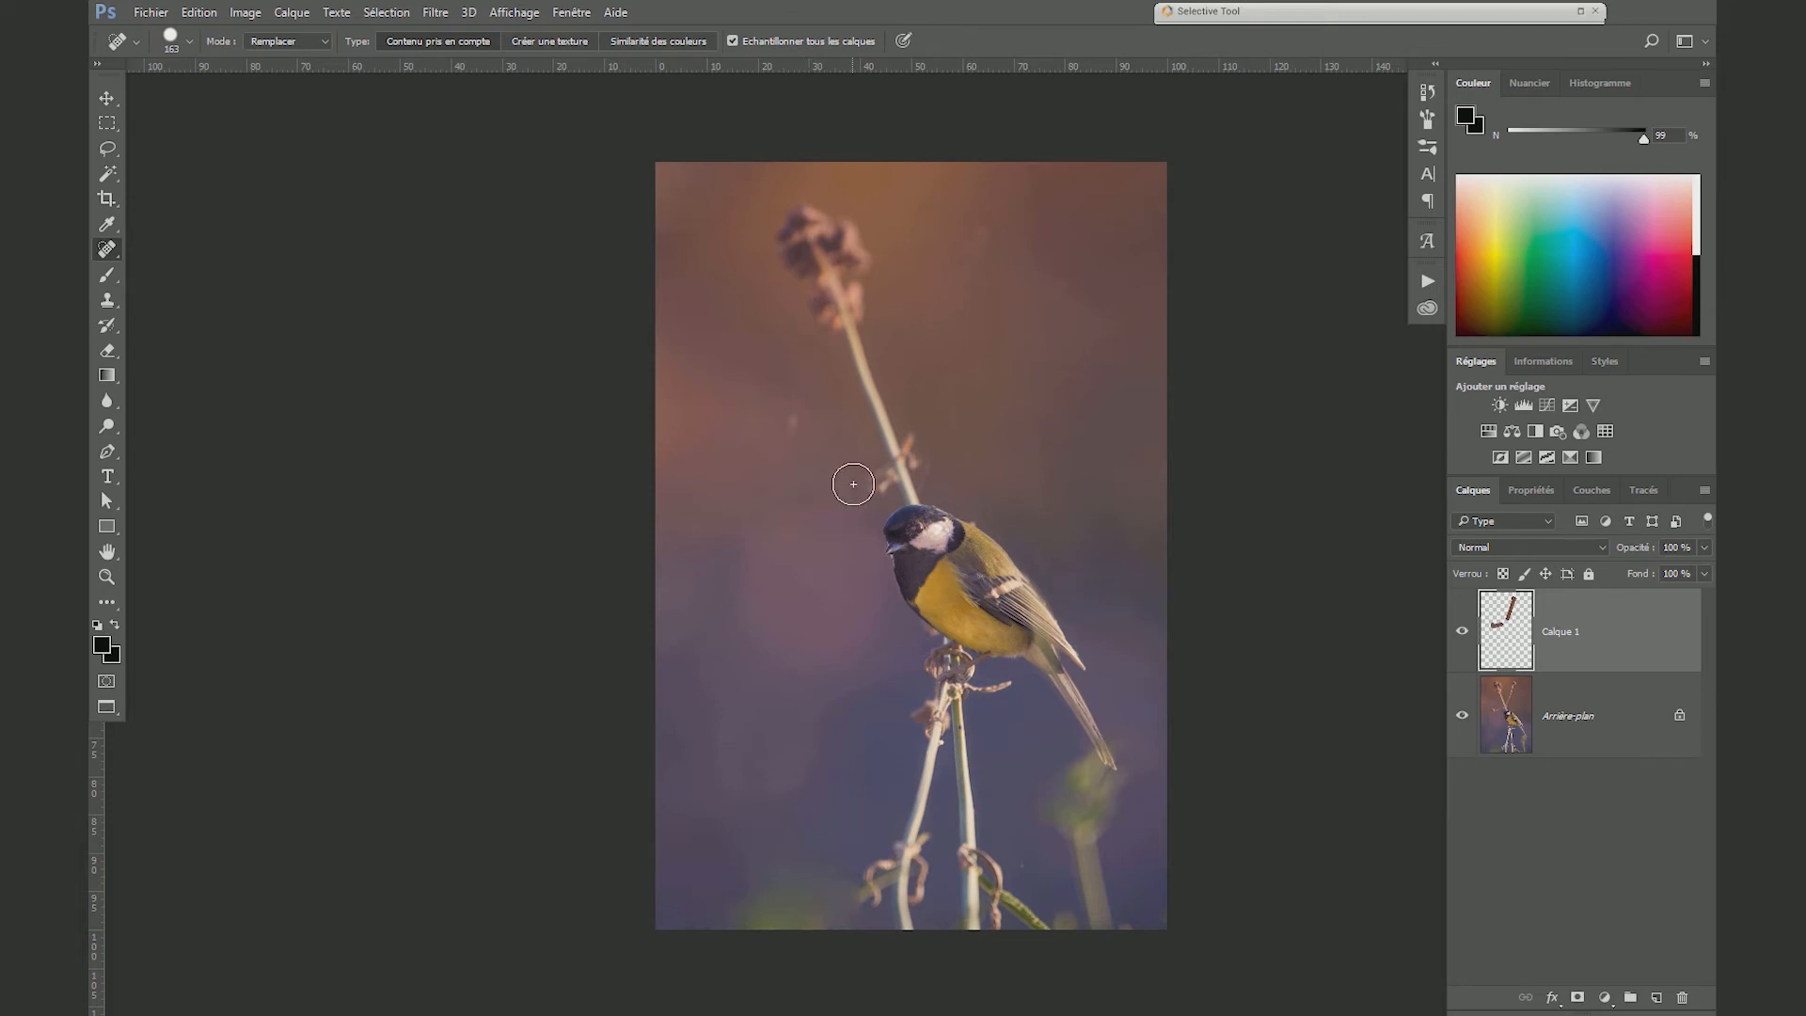
# - Remove the twig remnants beside the main stem above the bird with the Healing Brush, sampling a clean part of the stem
pyautogui.moveTo(846, 483); pyautogui.dragTo(889, 470)
pyautogui.hotkey('ctrl', 'z')
pyautogui.click(107, 252)
pyautogui.click(169, 270)
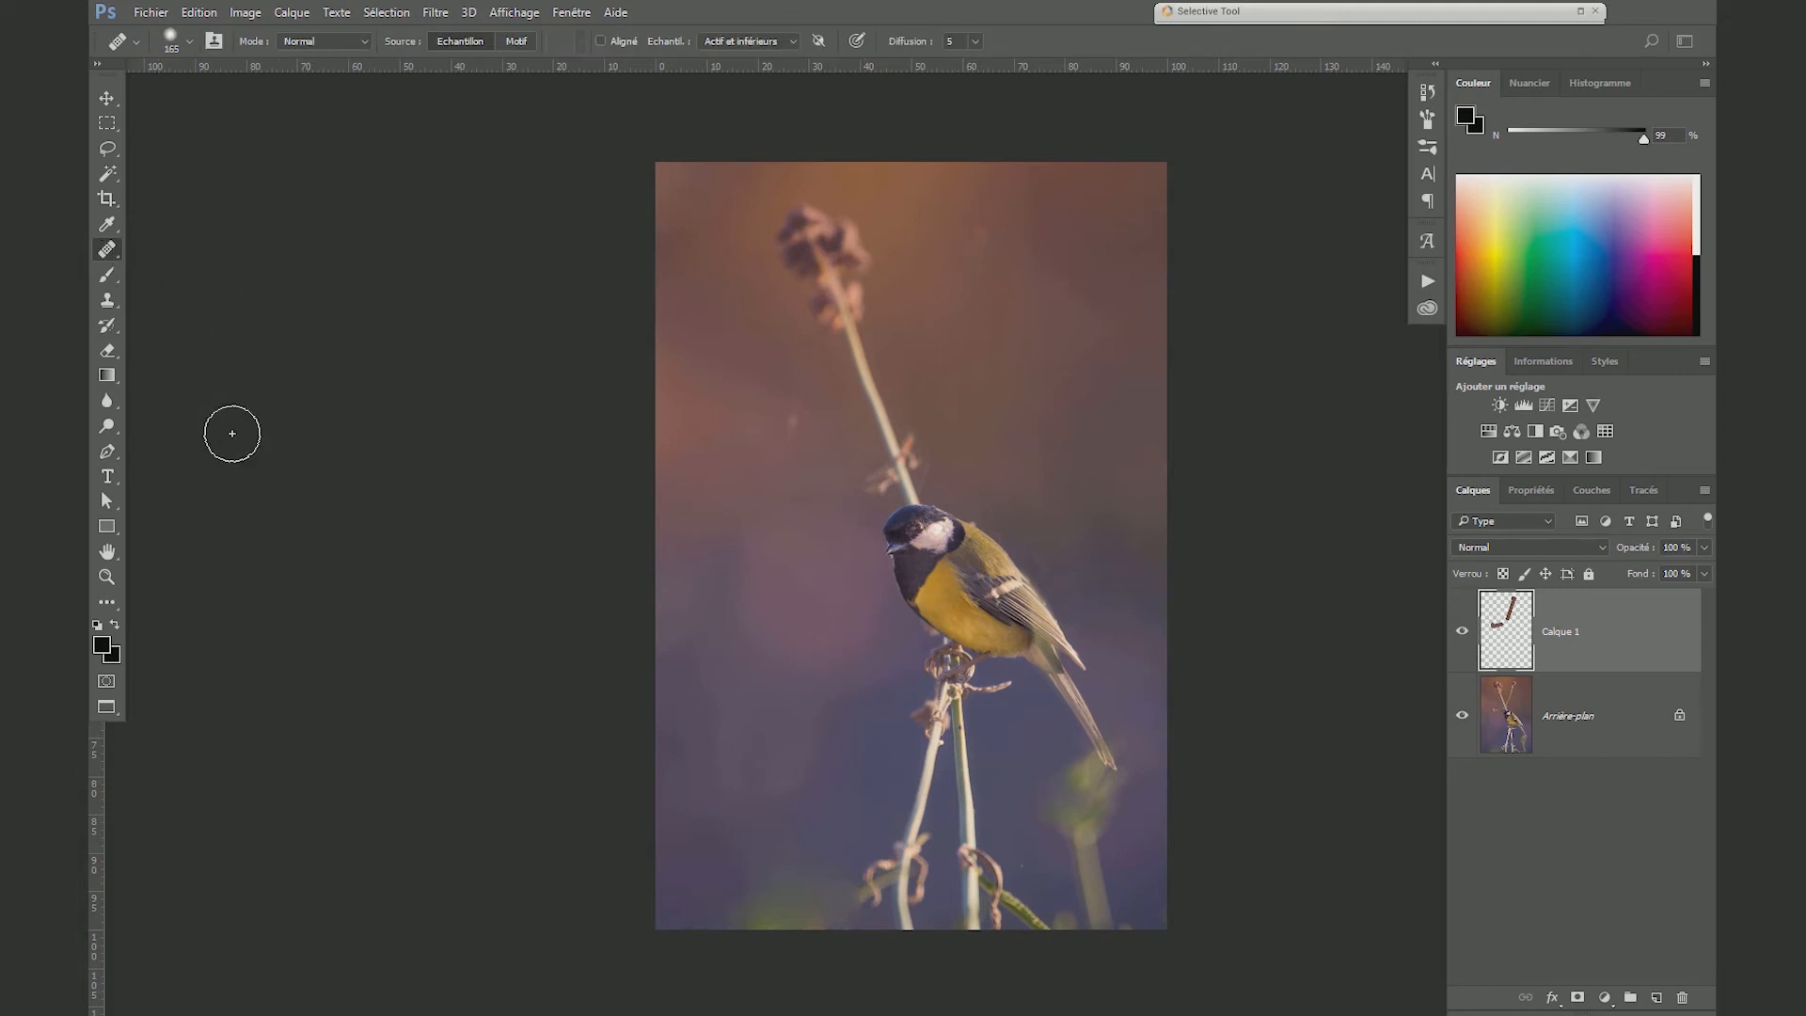
pyautogui.click(836, 466)
pyautogui.keyDown('alt'); pyautogui.click(881, 414); pyautogui.keyUp('alt')
pyautogui.moveTo(898, 459)
pyautogui.mouseDown()
pyautogui.moveTo(911, 436)
pyautogui.moveTo(877, 480)
pyautogui.moveTo(866, 464)
pyautogui.mouseUp()
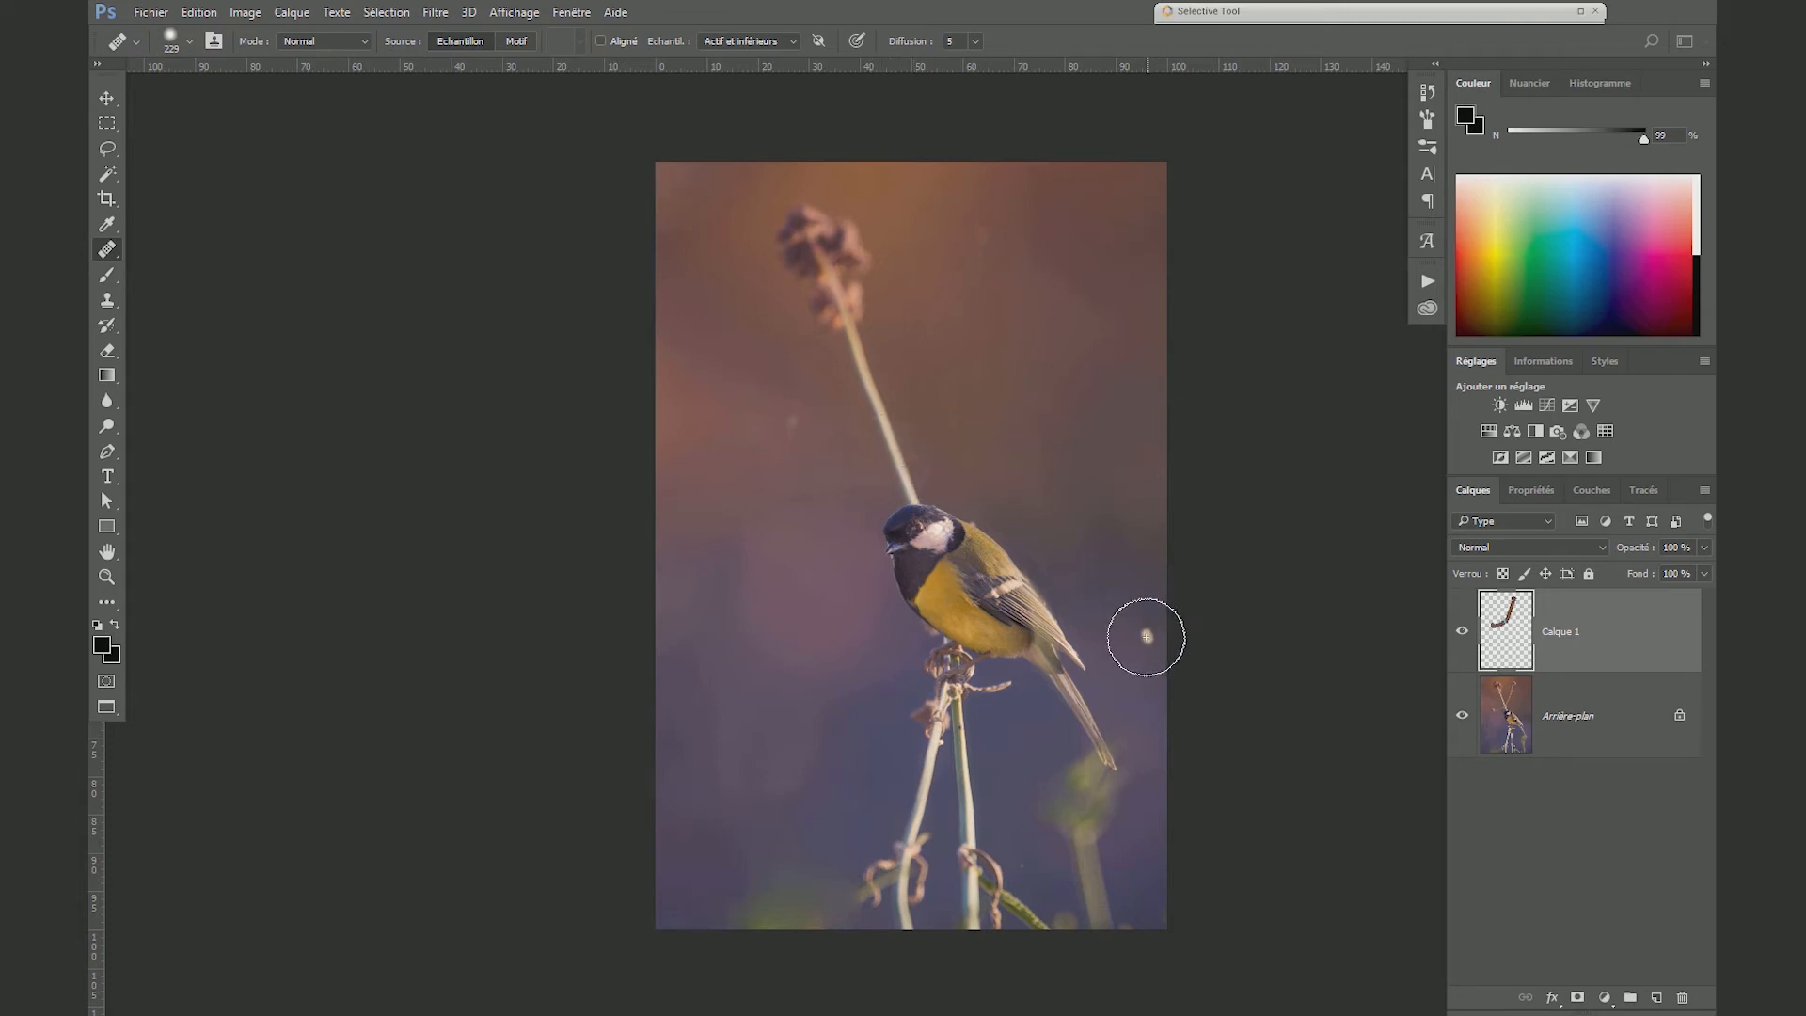
# - Clean up the faint leftover marks in the background around the main stem with the Spot Healing Brush
pyautogui.hotkey('shift', 'j')
pyautogui.hotkey('shift', 'j')
pyautogui.hotkey('shift', 'j')
pyautogui.hotkey('shift', 'j')
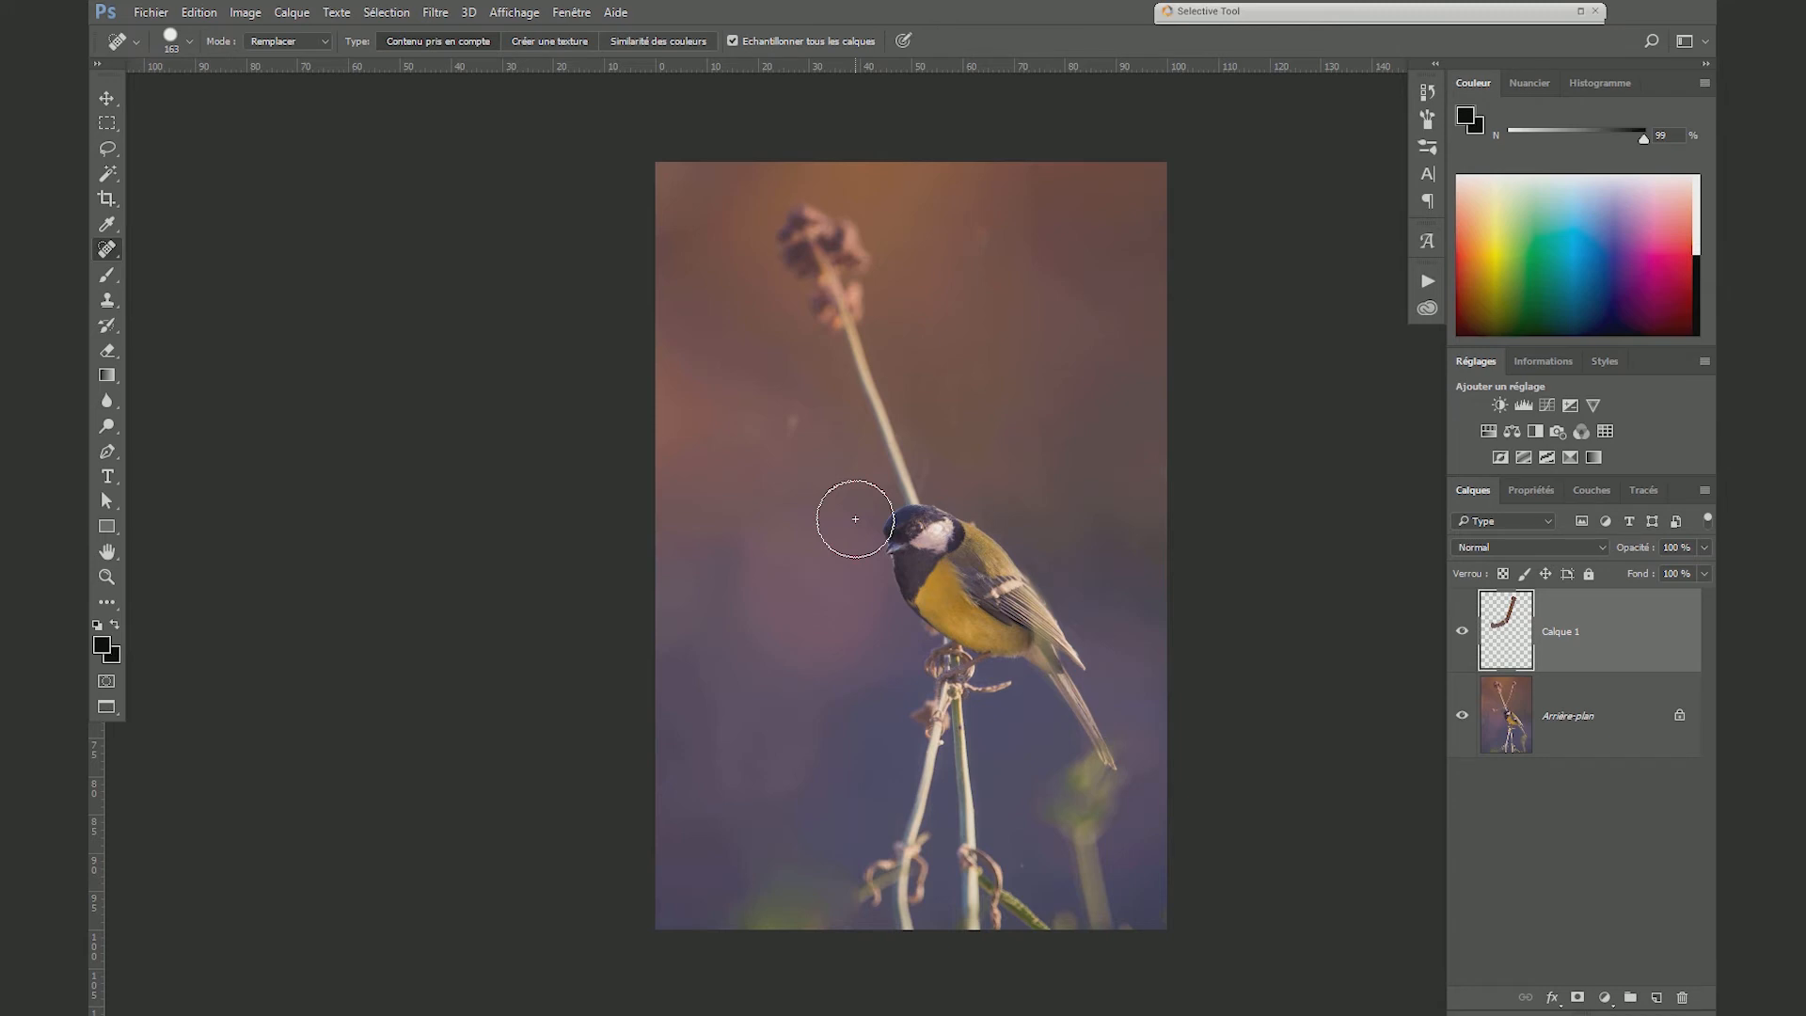
pyautogui.press('z')
pyautogui.click(1014, 254)
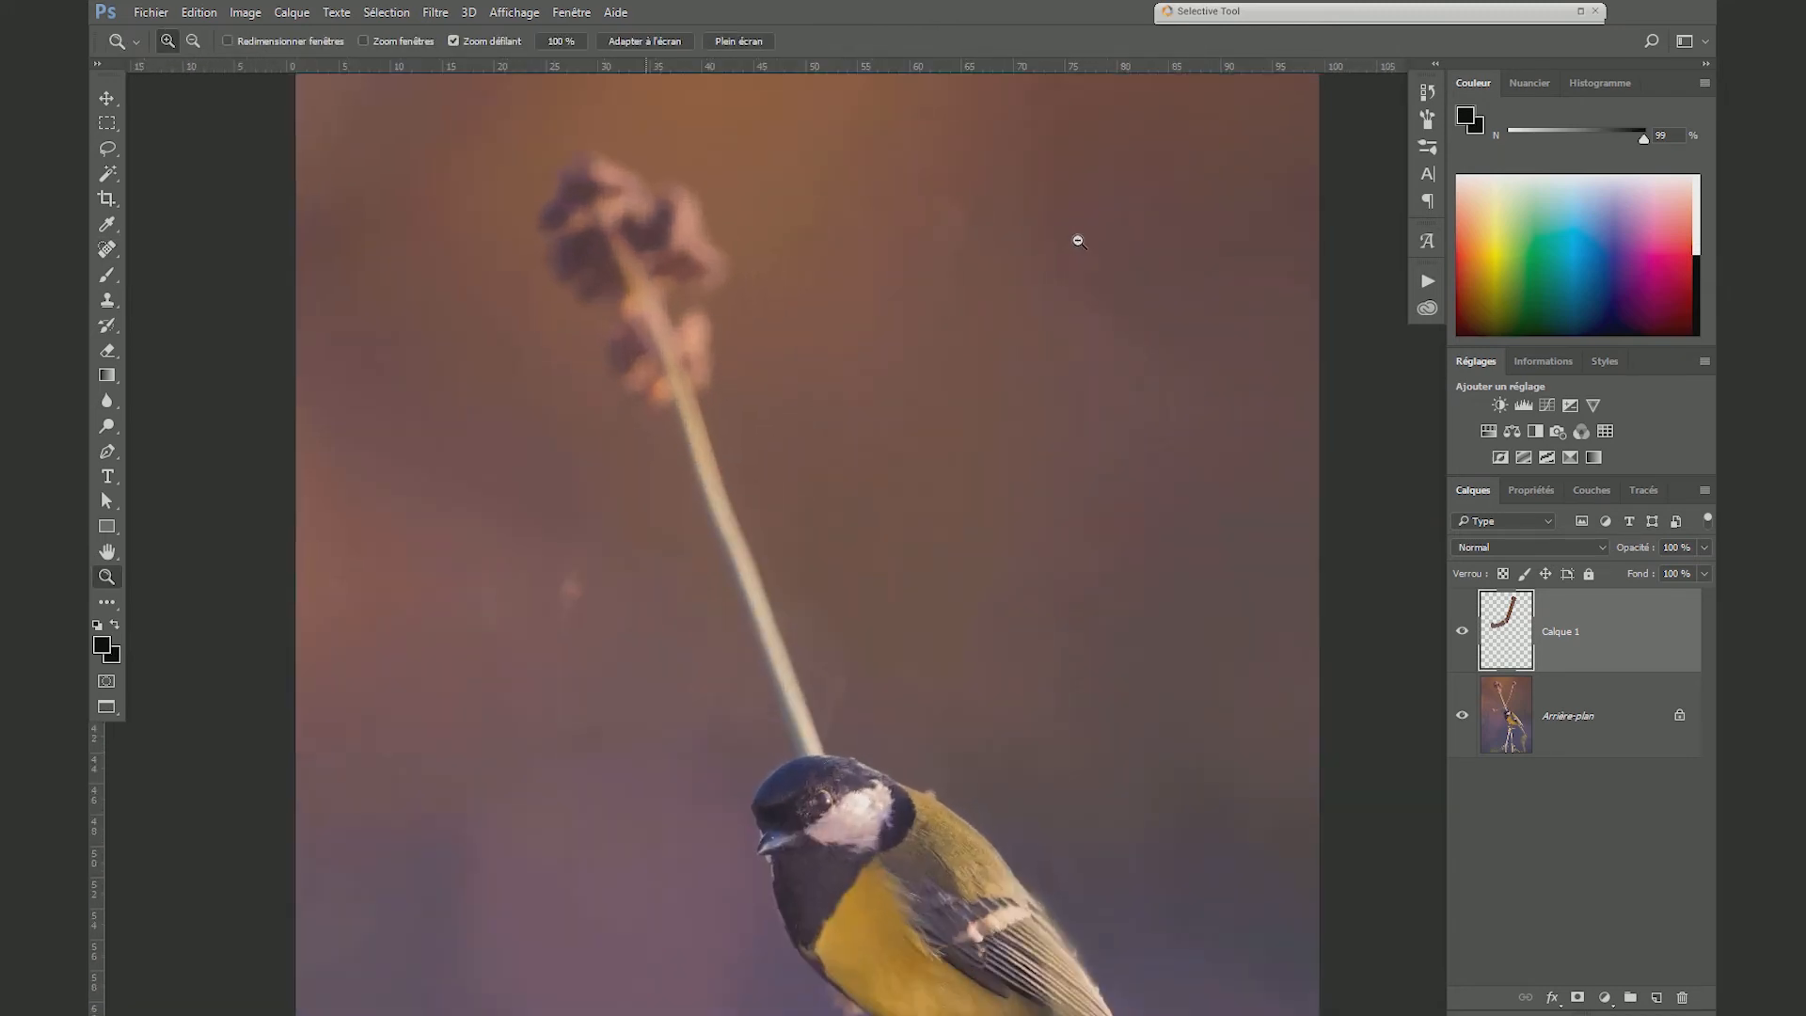
pyautogui.press('j')
pyautogui.moveTo(929, 195); pyautogui.dragTo(928, 202)
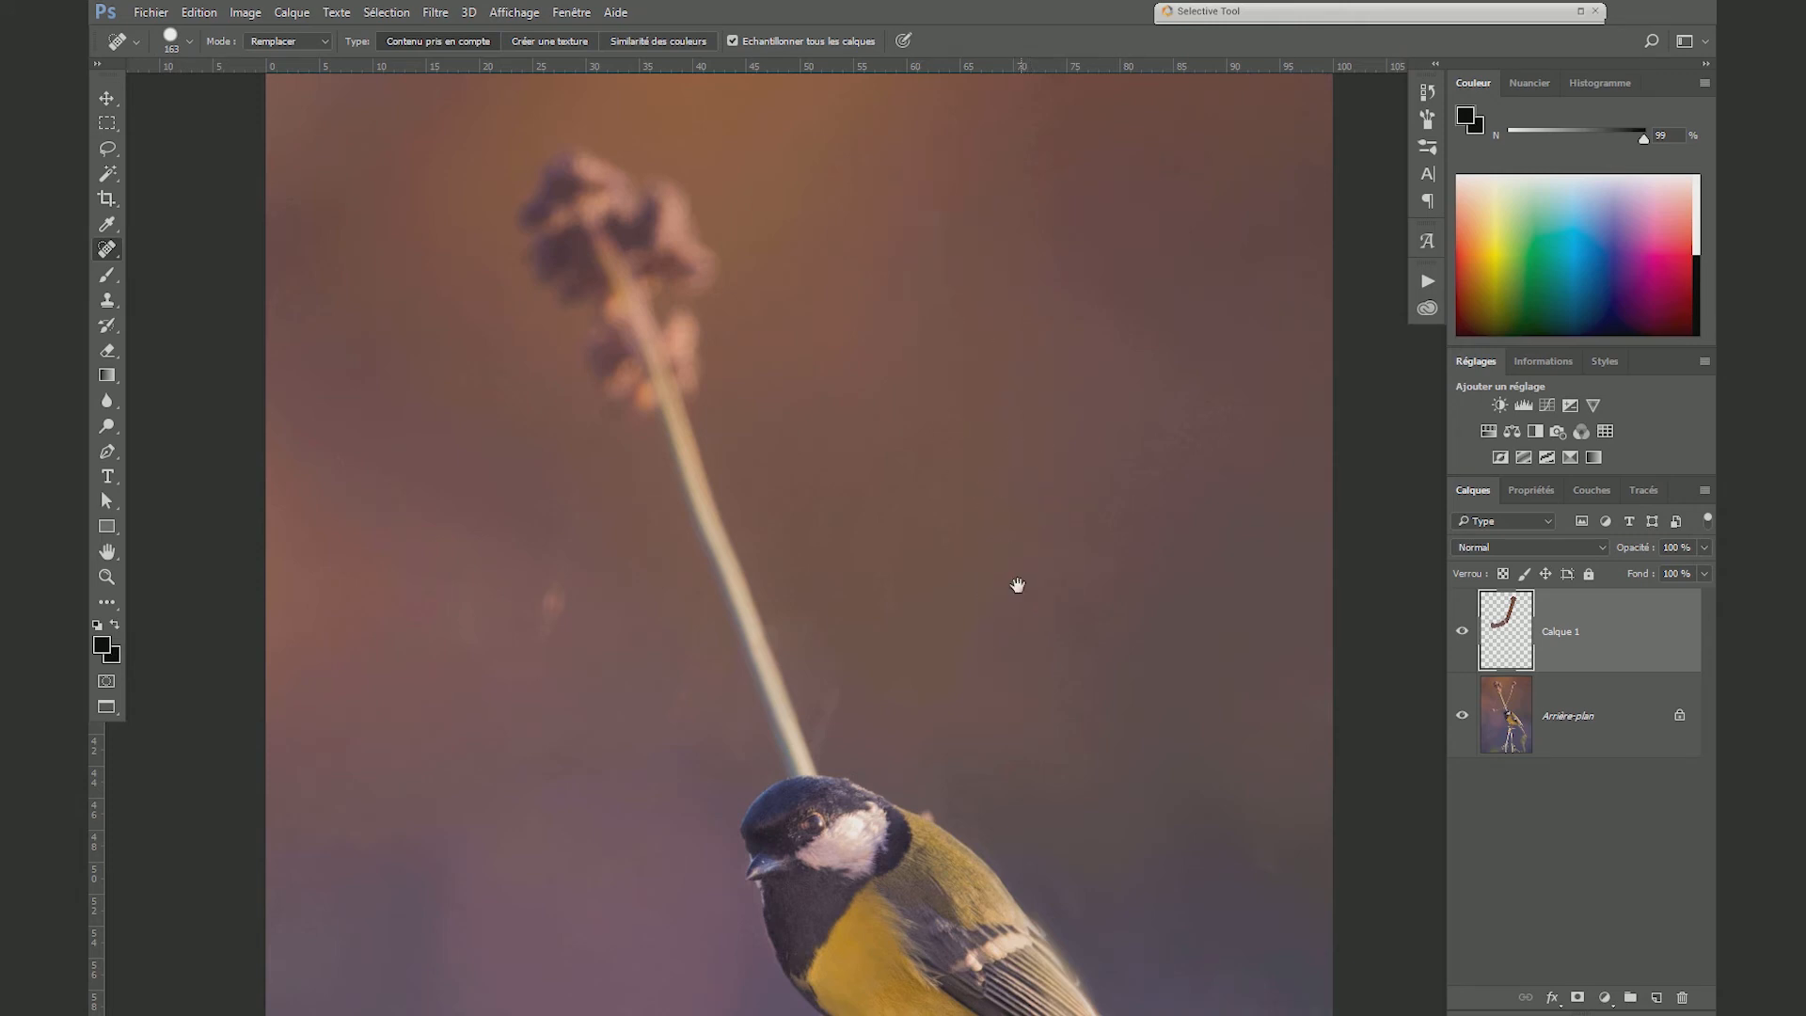
pyautogui.hotkey('ctrl', '-')
pyautogui.click(616, 331)
pyautogui.hotkey('ctrl', '-')
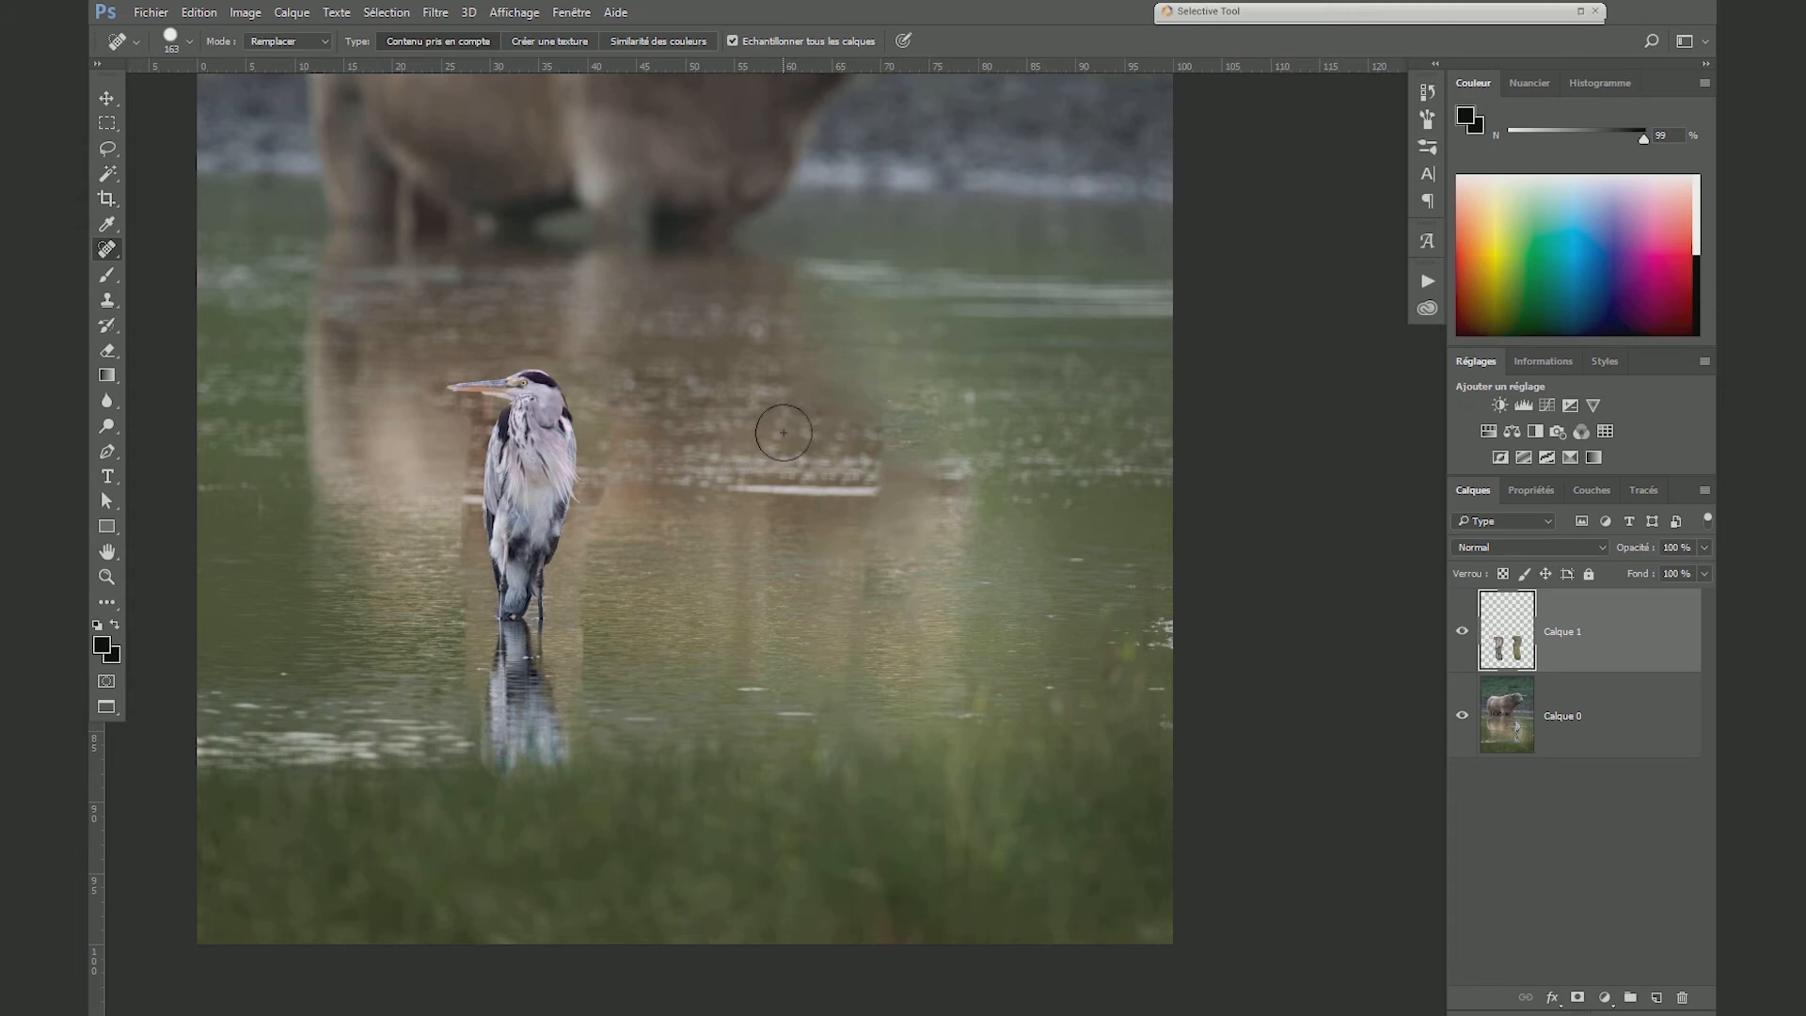
# - On a new layer, blend the visible patch edges in the water on both sides of the heron with the Clone Stamp
pyautogui.press('s')
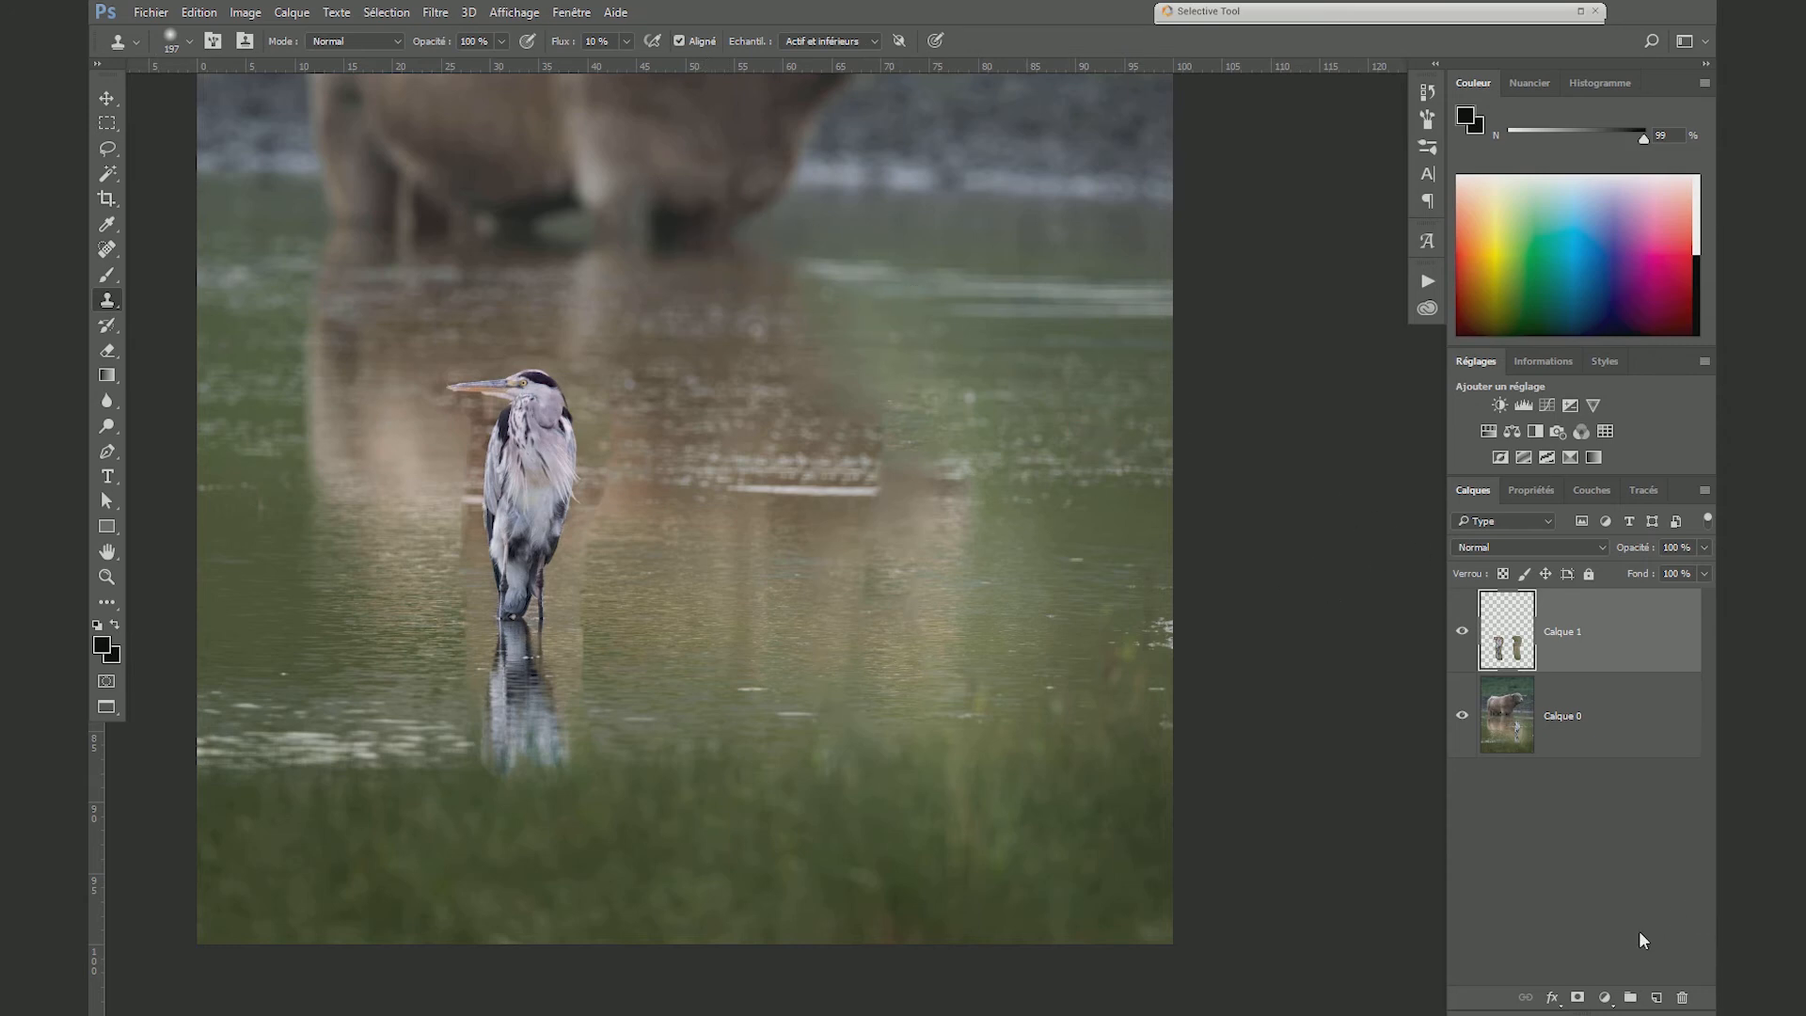
pyautogui.click(1656, 997)
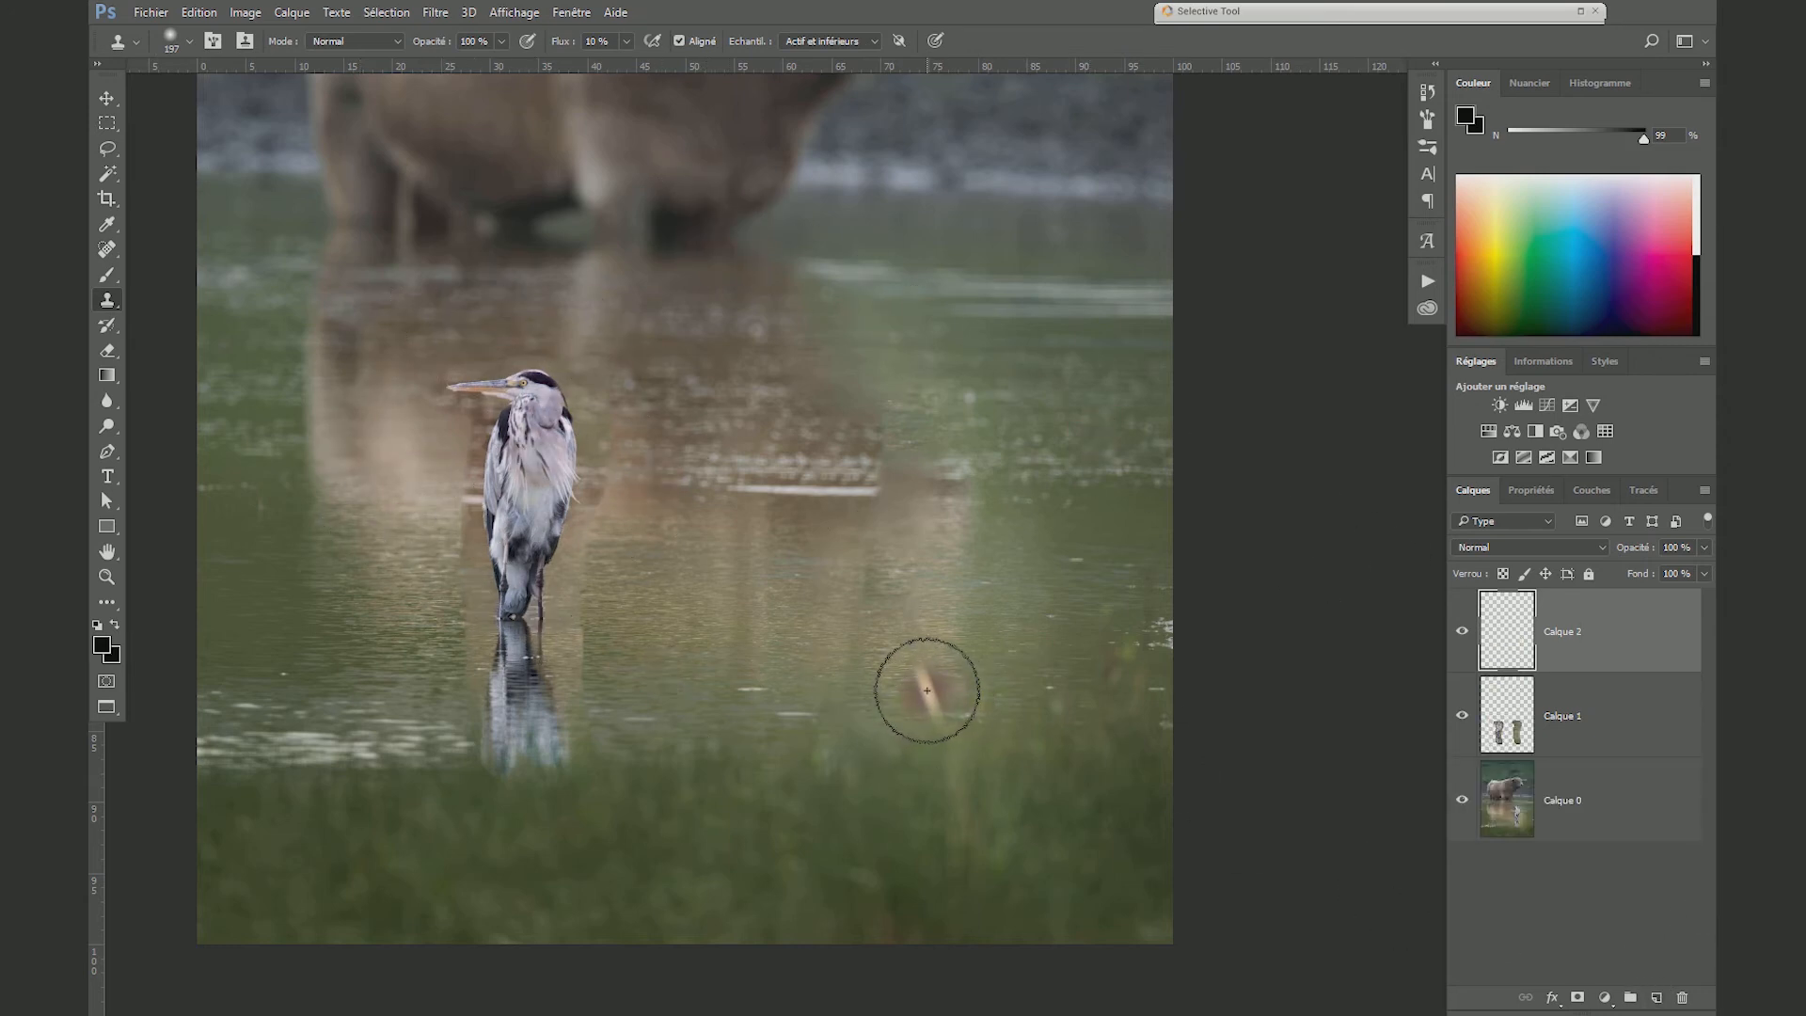
pyautogui.scroll(3, 724, 606)
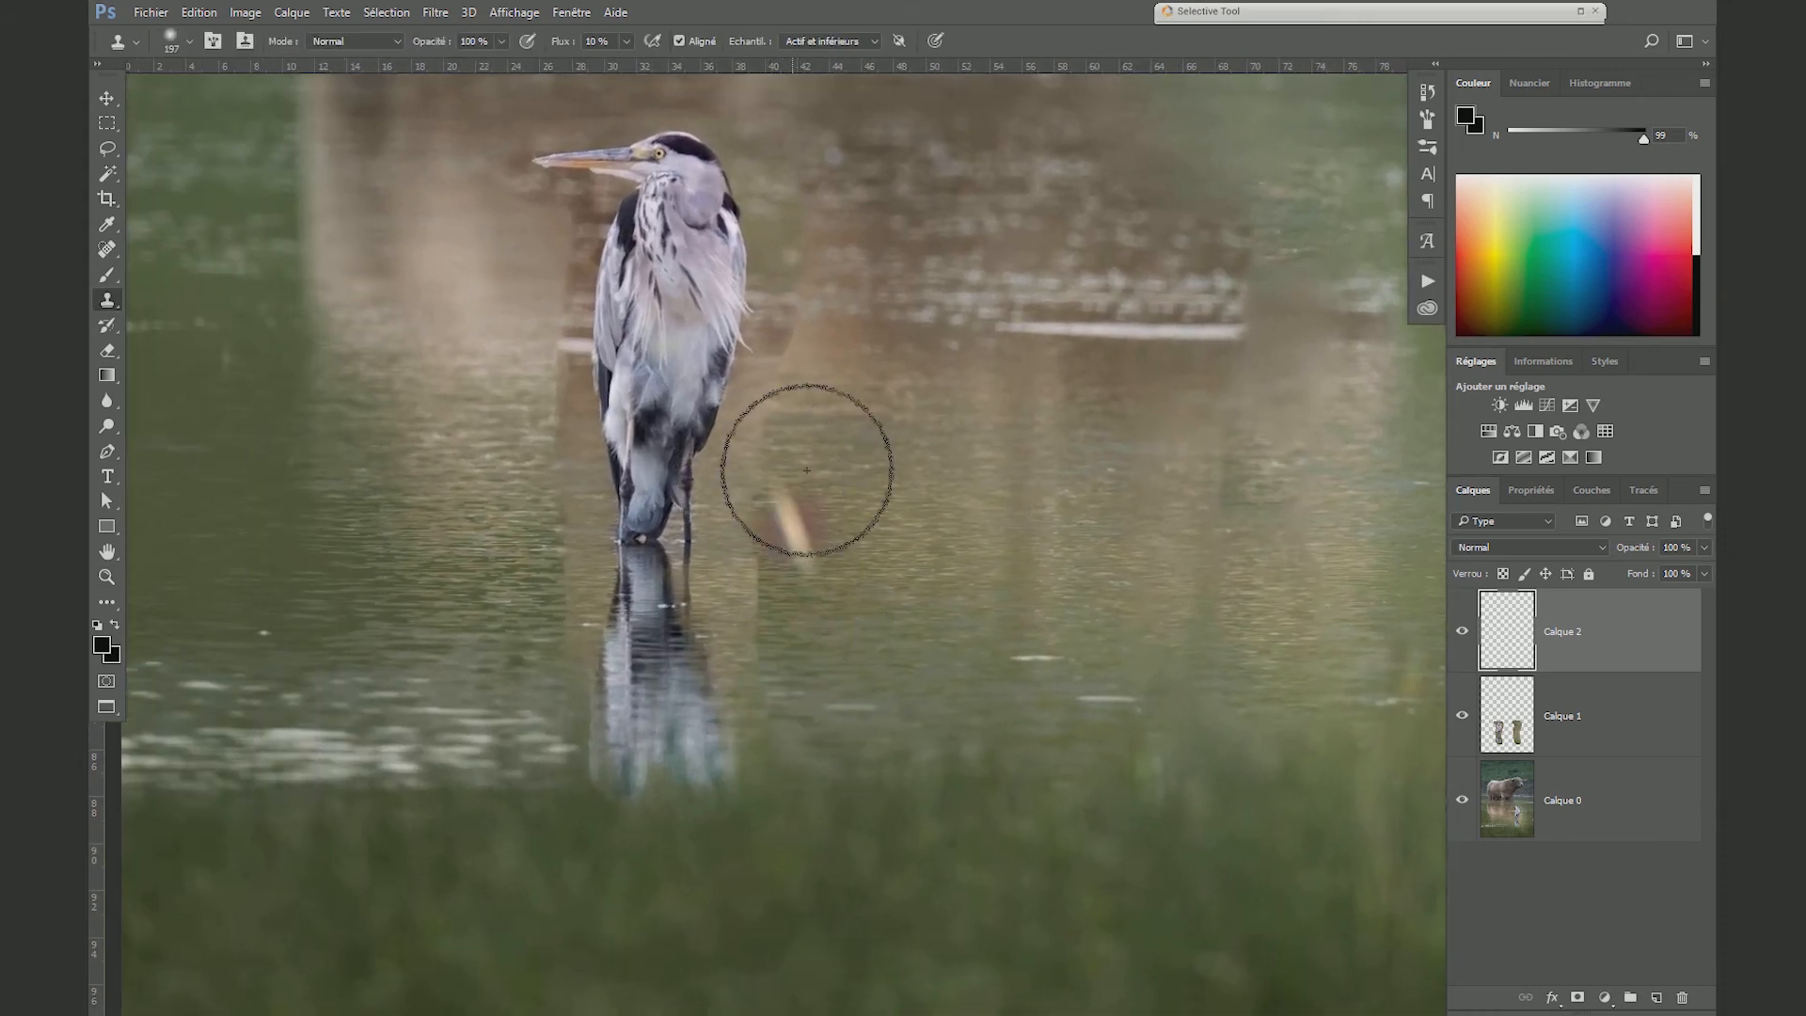
pyautogui.keyDown('alt'); pyautogui.click(901, 542); pyautogui.keyUp('alt')
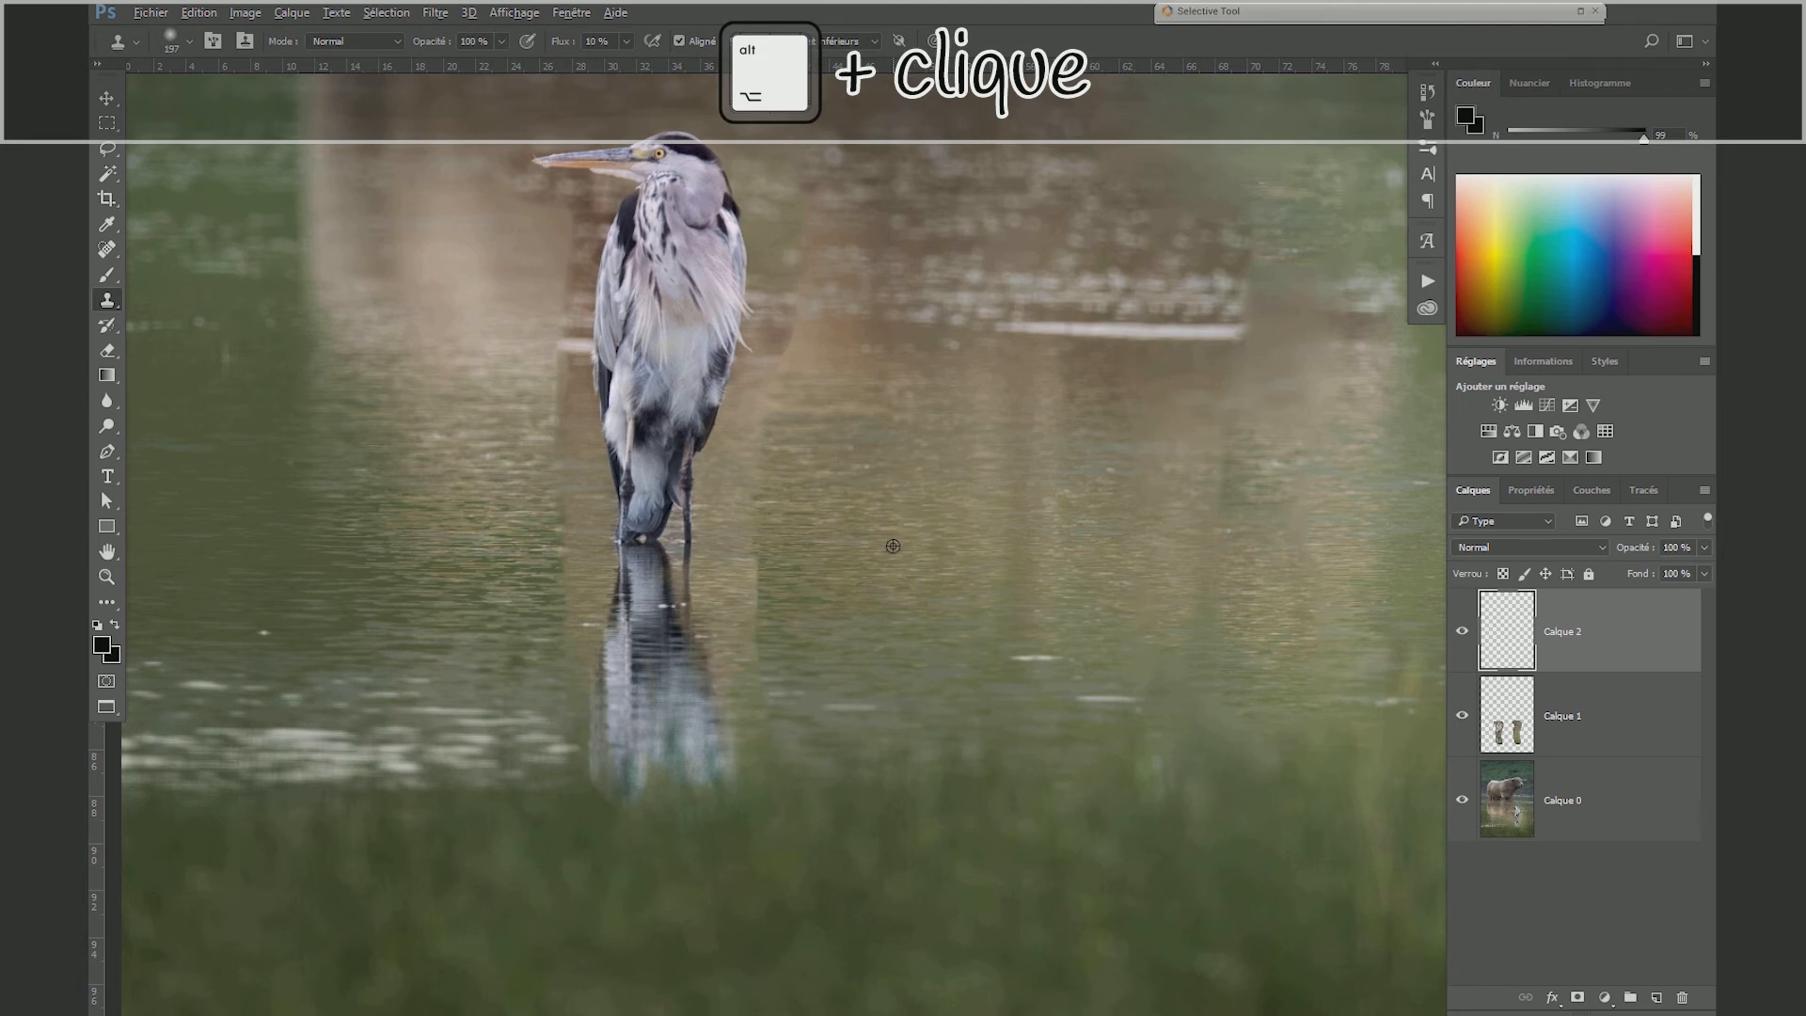
pyautogui.moveTo(881, 581); pyautogui.dragTo(861, 590)
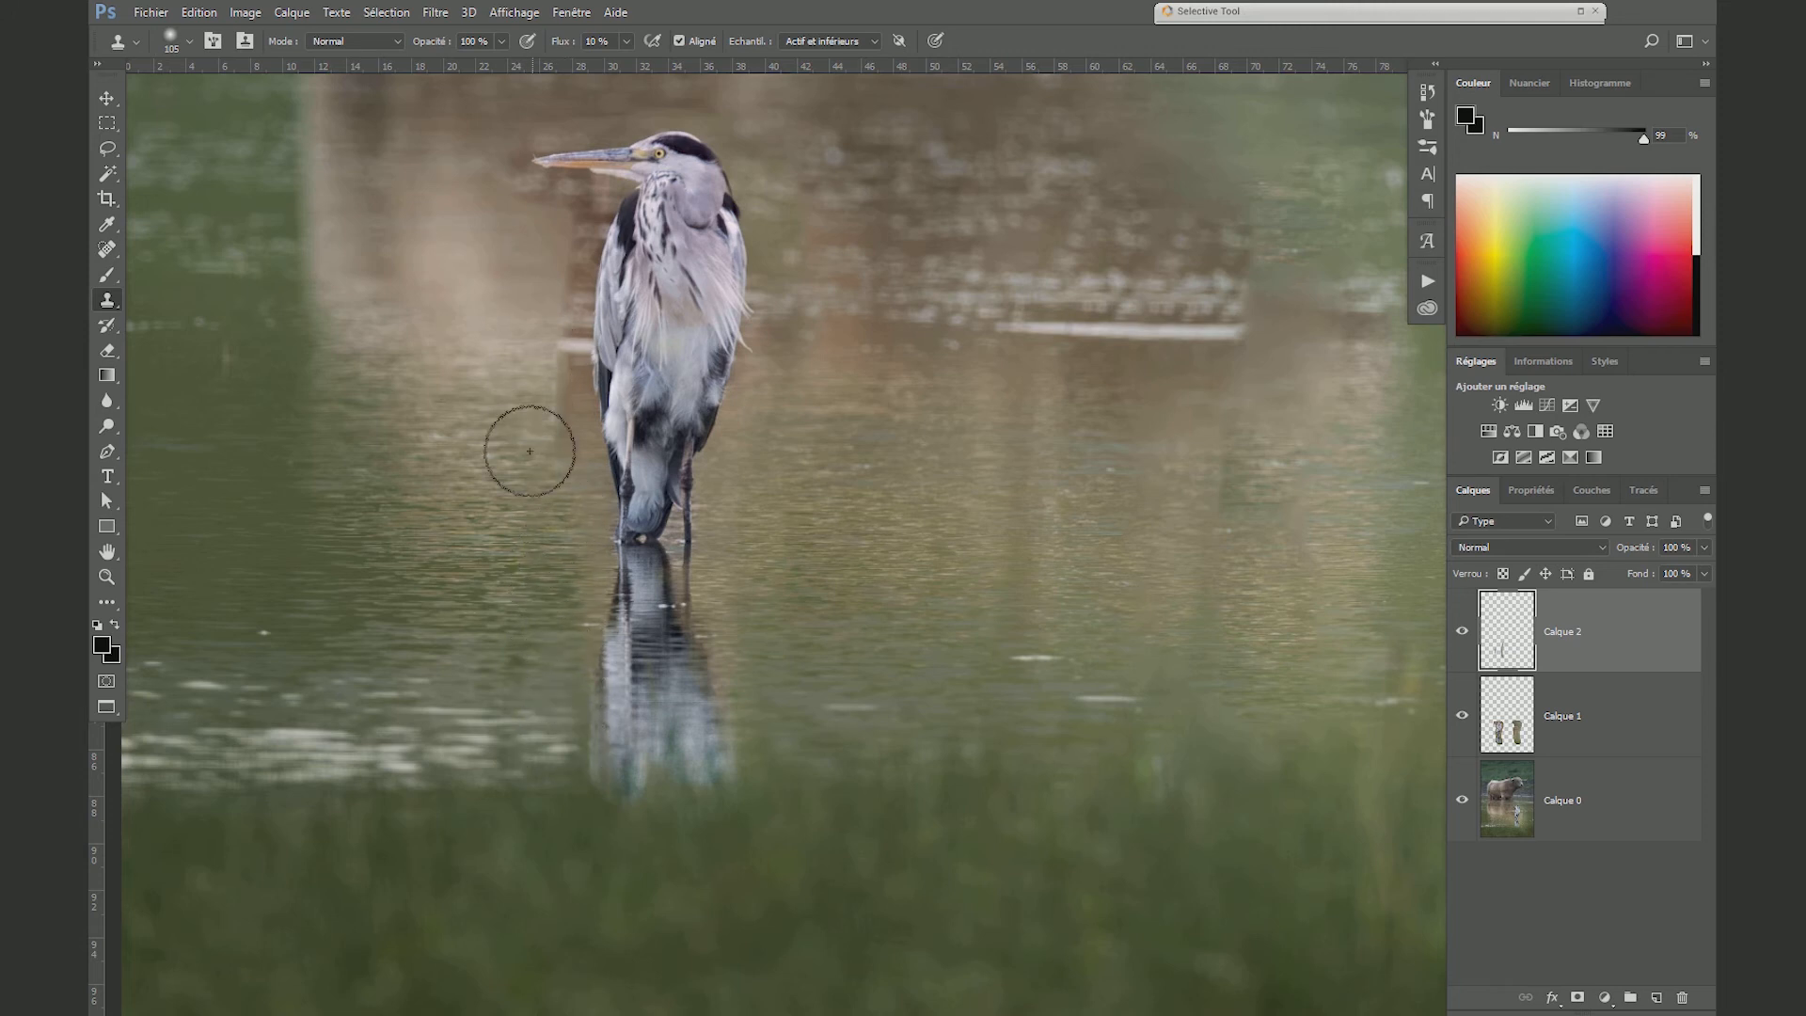
pyautogui.moveTo(547, 339)
pyautogui.mouseDown()
pyautogui.moveTo(564, 468)
pyautogui.moveTo(540, 378)
pyautogui.moveTo(569, 311)
pyautogui.moveTo(558, 241)
pyautogui.mouseUp()
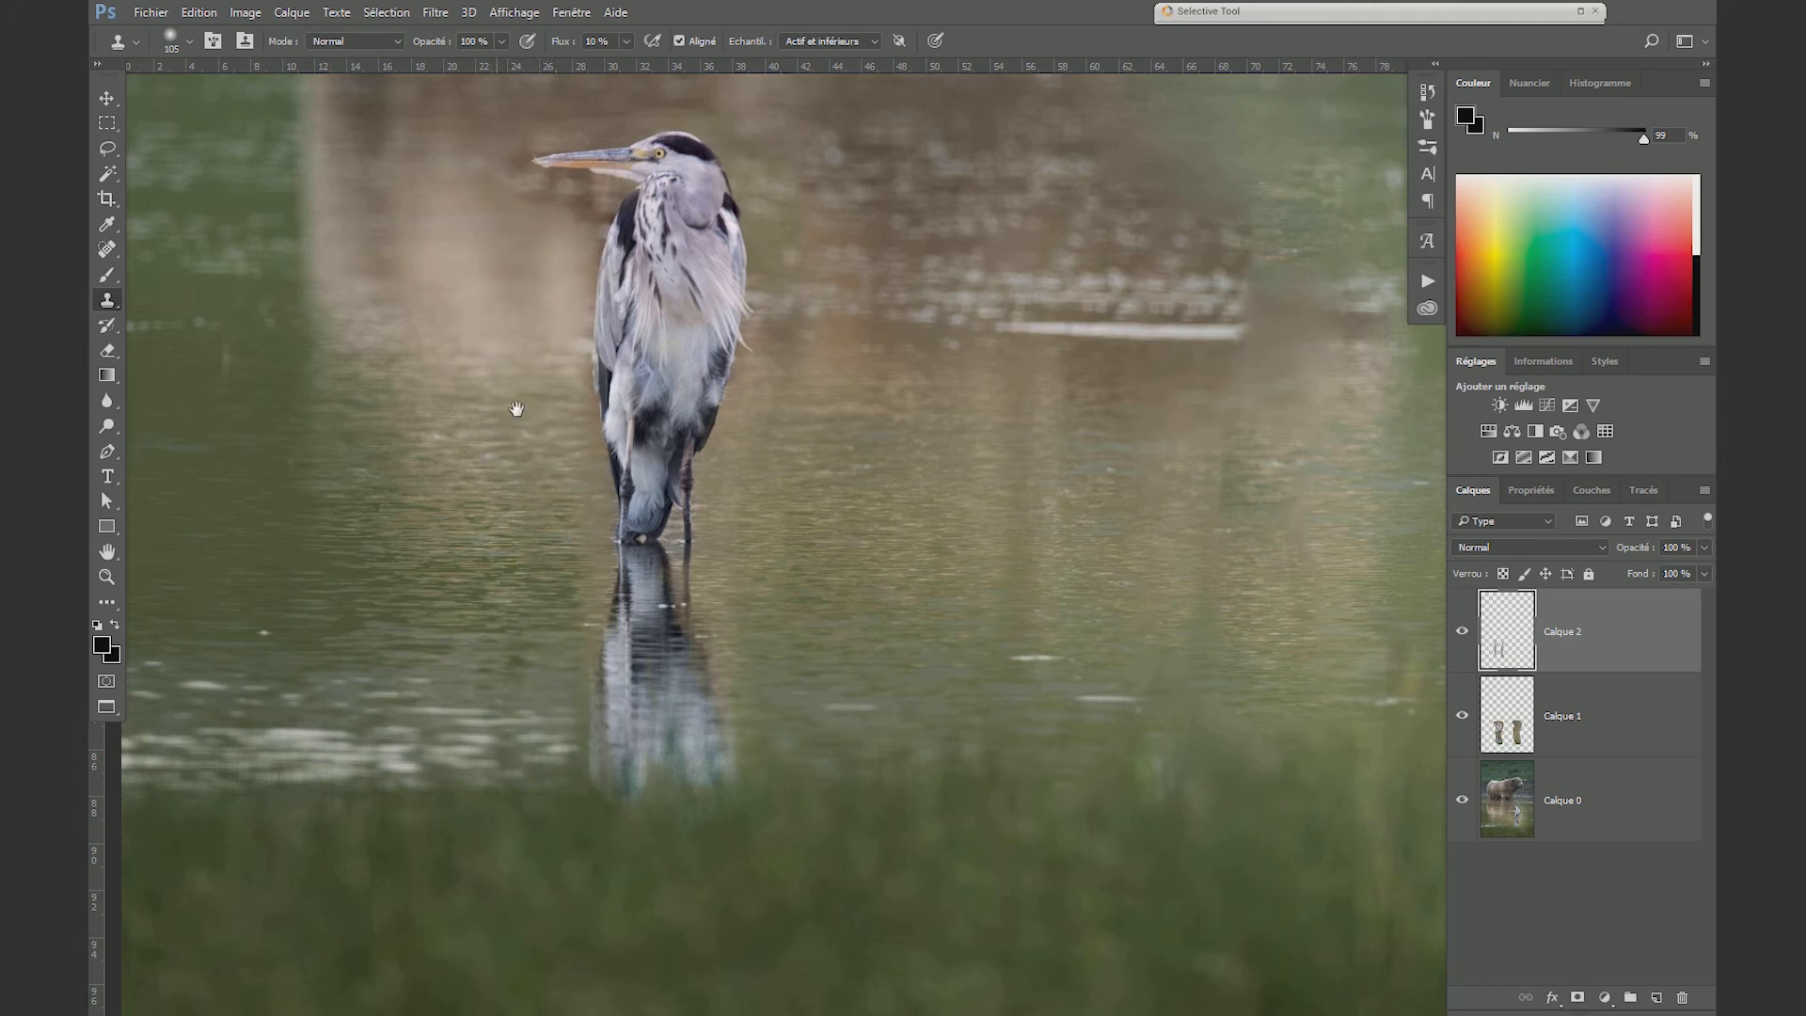
# - Reduce the Clone Stamp brush and cover the dark patch under the heron's beak with nearby clean water
pyautogui.moveTo(508, 308); pyautogui.dragTo(667, 800)
pyautogui.scroll(5, 696, 710)
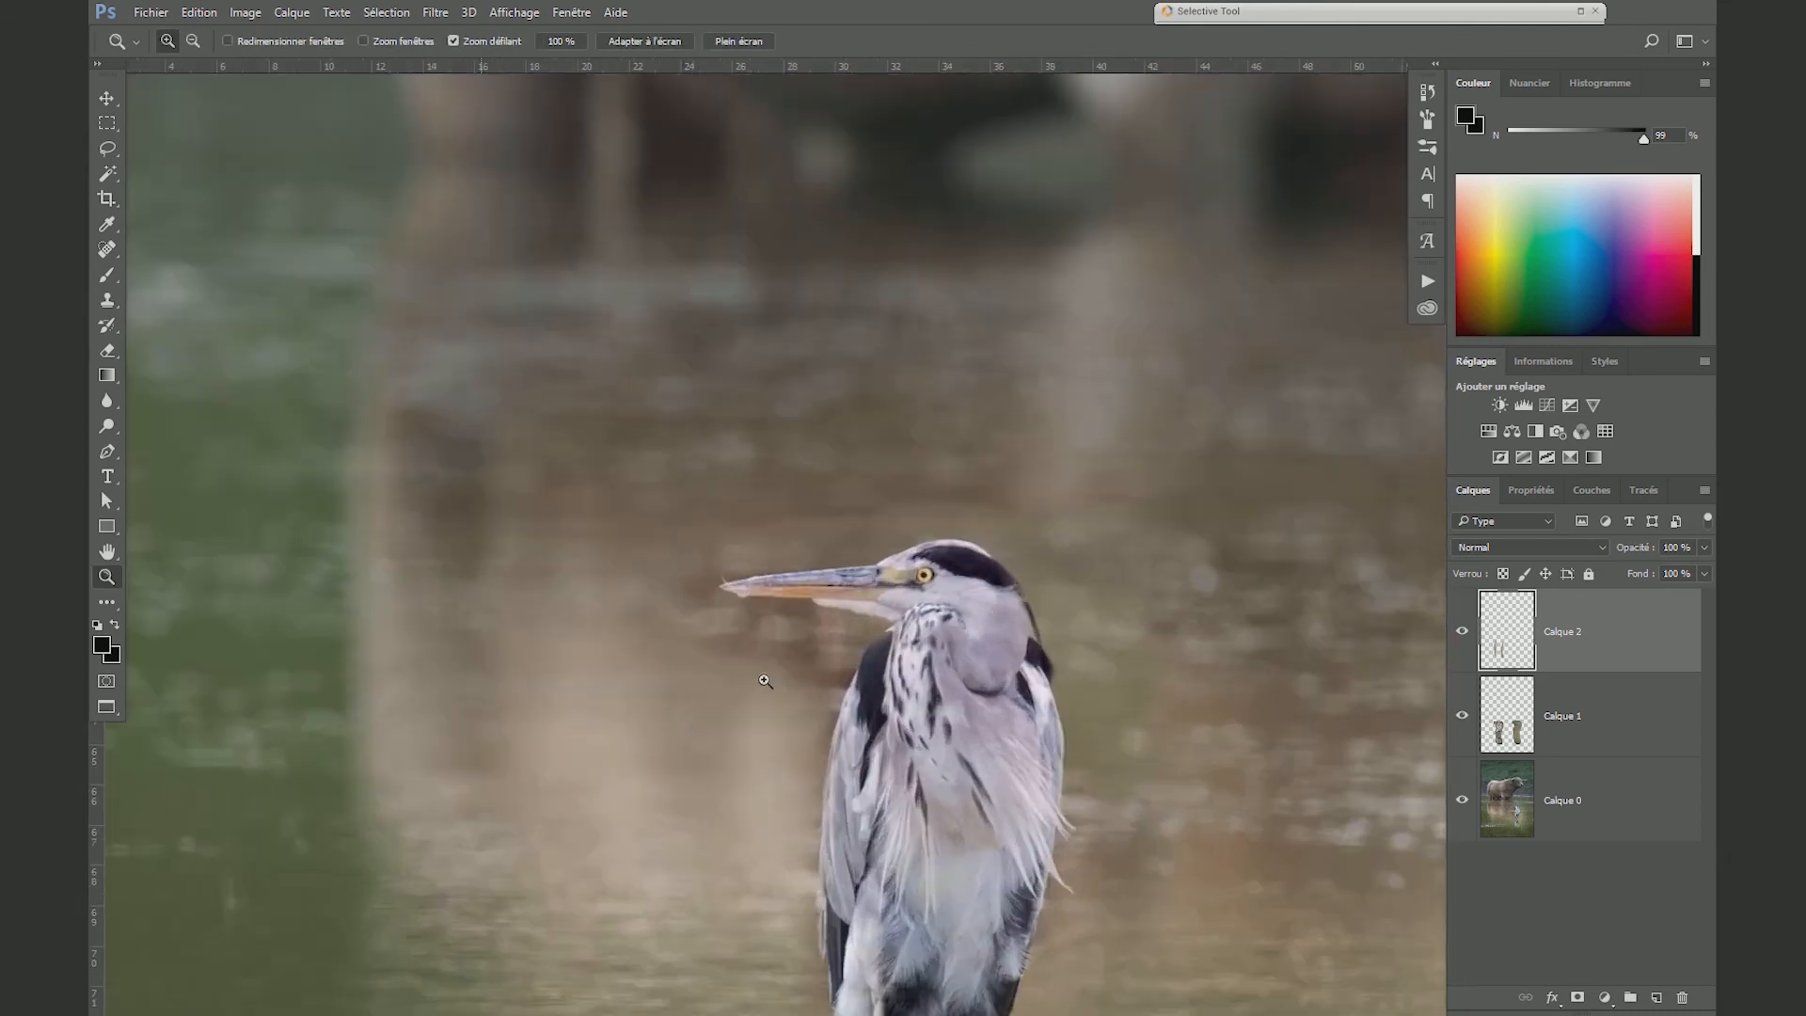
pyautogui.press('[')
pyautogui.press('[')
pyautogui.press('[')
pyautogui.press('[')
pyautogui.press('[')
pyautogui.press('[')
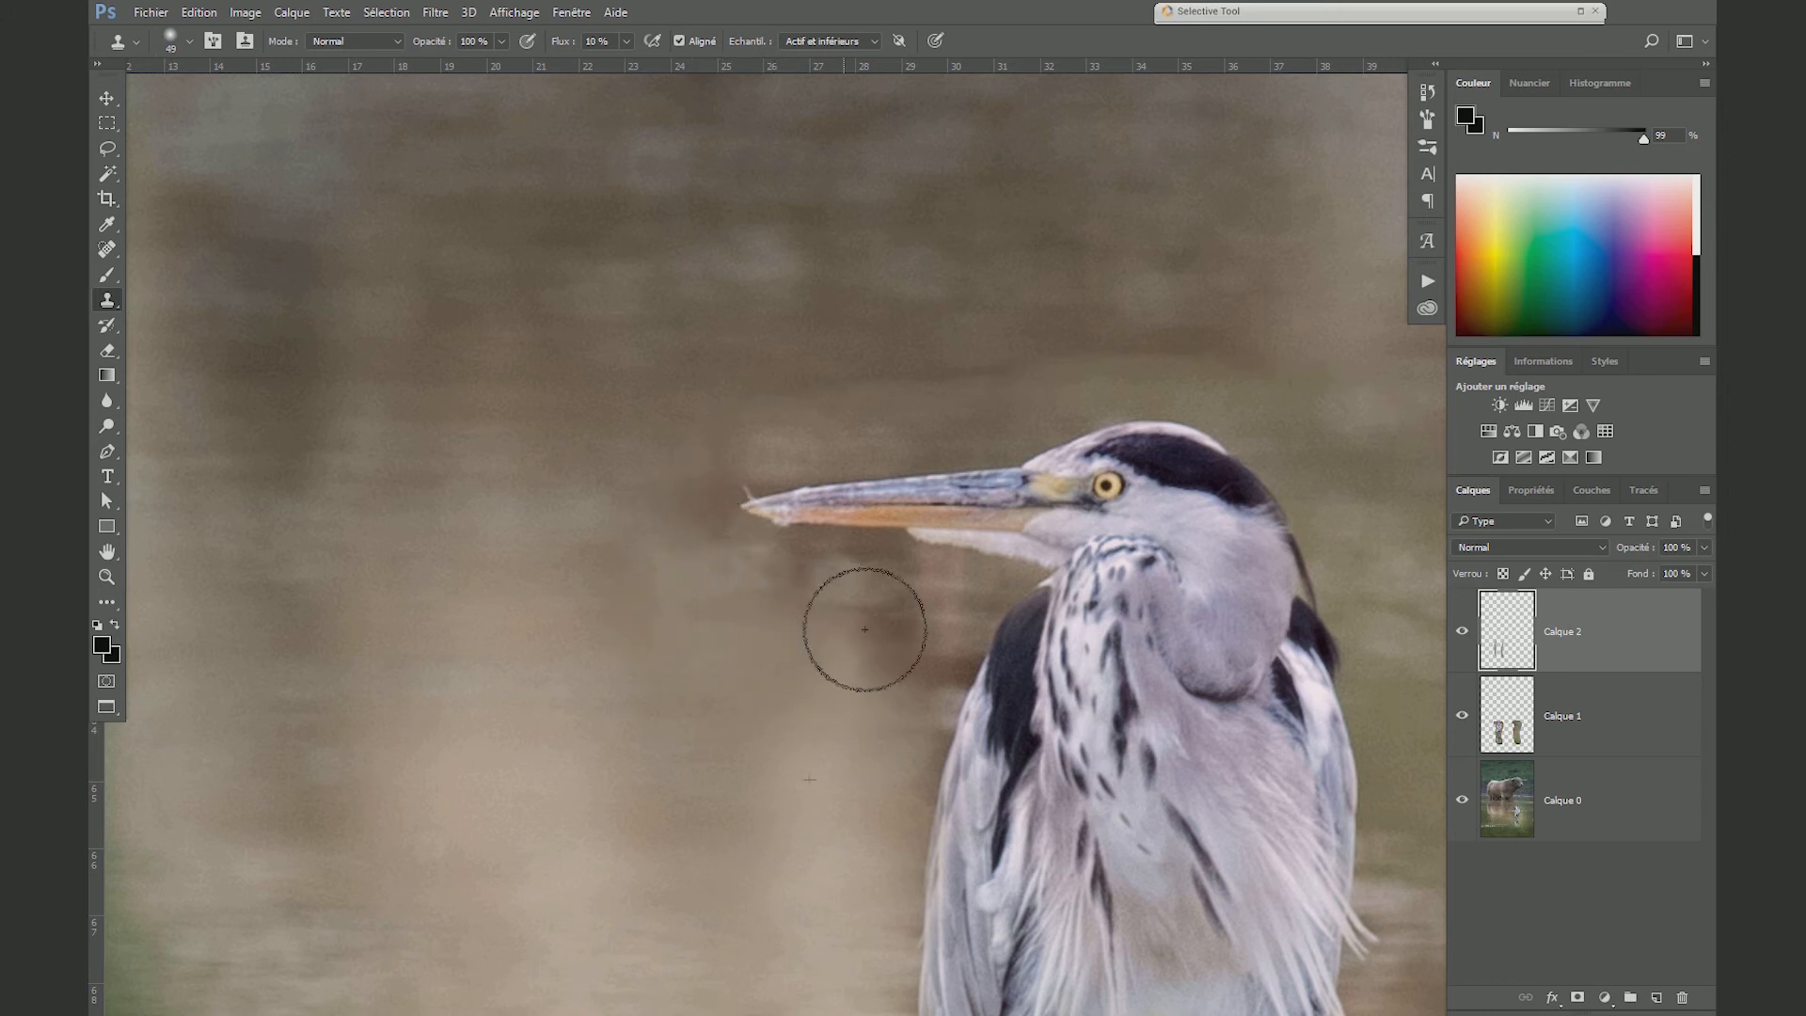
pyautogui.keyDown('alt'); pyautogui.click(749, 639); pyautogui.keyUp('alt')
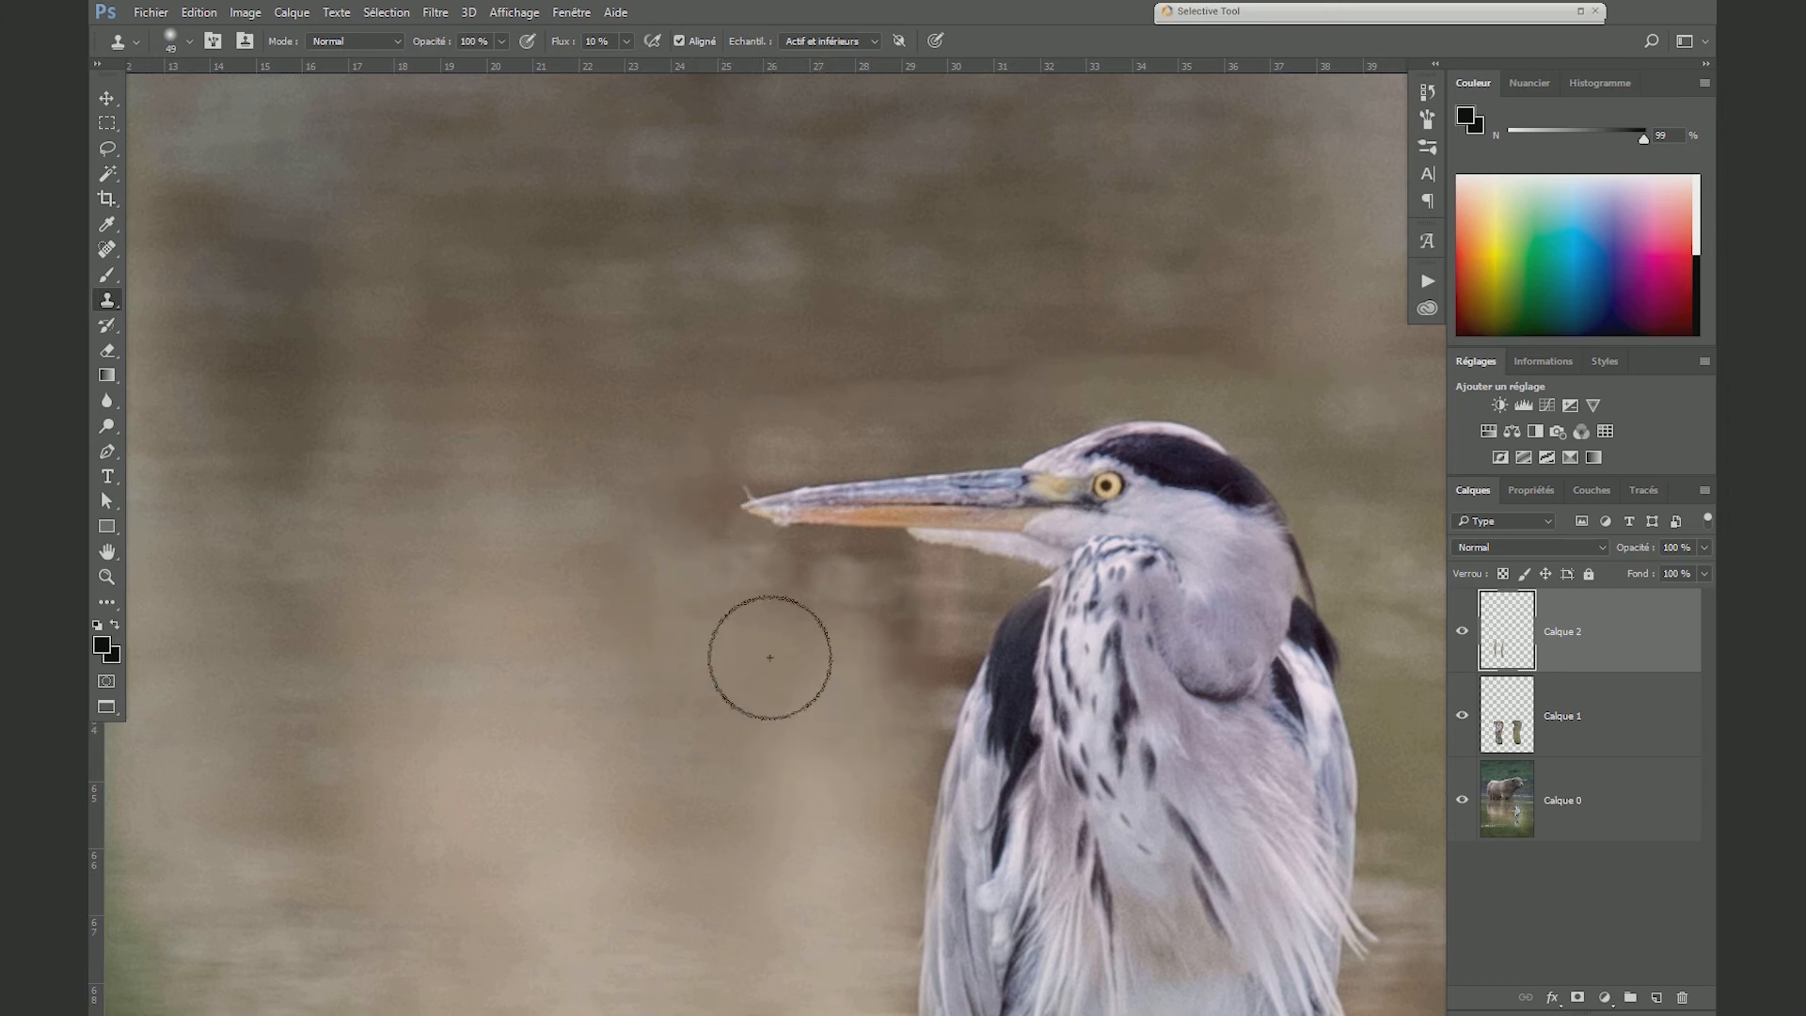
pyautogui.moveTo(839, 614)
pyautogui.mouseDown()
pyautogui.moveTo(852, 728)
pyautogui.moveTo(902, 632)
pyautogui.moveTo(932, 643)
pyautogui.moveTo(789, 617)
pyautogui.moveTo(758, 566)
pyautogui.mouseUp()
# - Even out the water around the heron's beak and above its head with the Clone Stamp, resampling nearby areas
pyautogui.keyDown('alt'); pyautogui.click(798, 315); pyautogui.keyUp('alt')
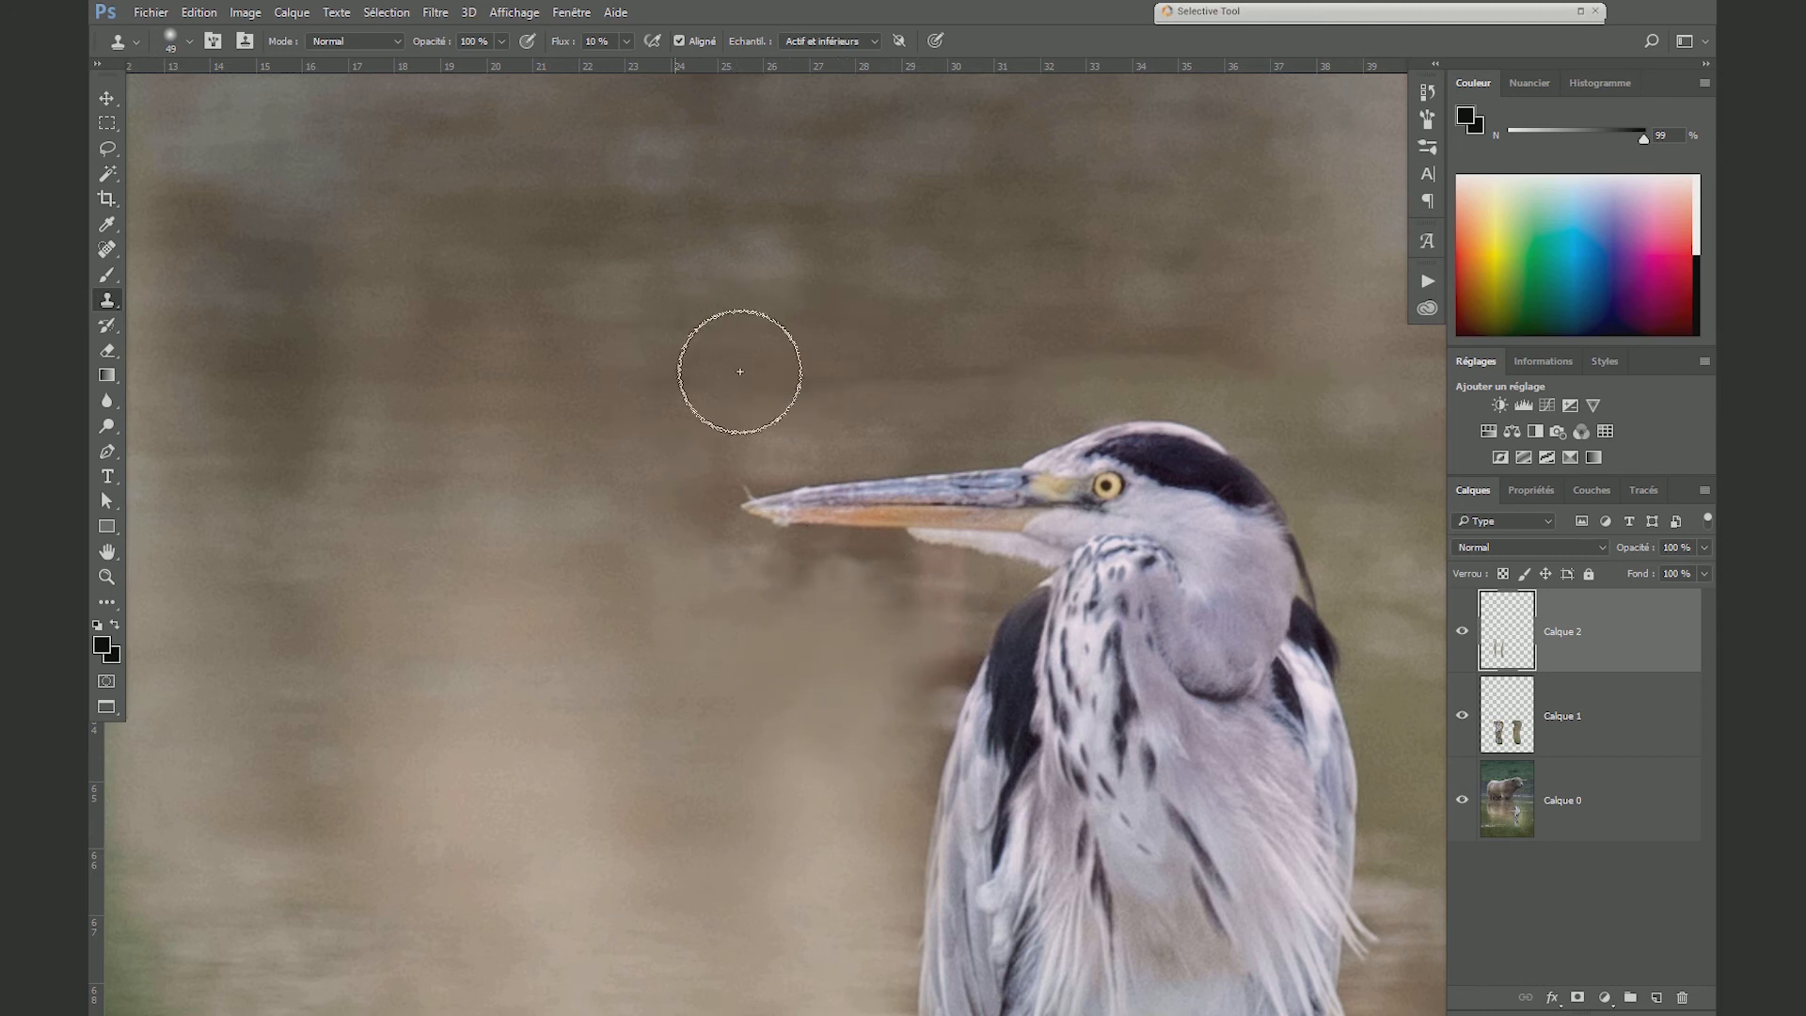
pyautogui.moveTo(739, 372)
pyautogui.mouseDown()
pyautogui.moveTo(681, 432)
pyautogui.moveTo(645, 653)
pyautogui.mouseUp()
pyautogui.keyDown('alt'); pyautogui.click(743, 396); pyautogui.keyUp('alt')
pyautogui.keyDown('alt'); pyautogui.click(874, 255); pyautogui.keyUp('alt')
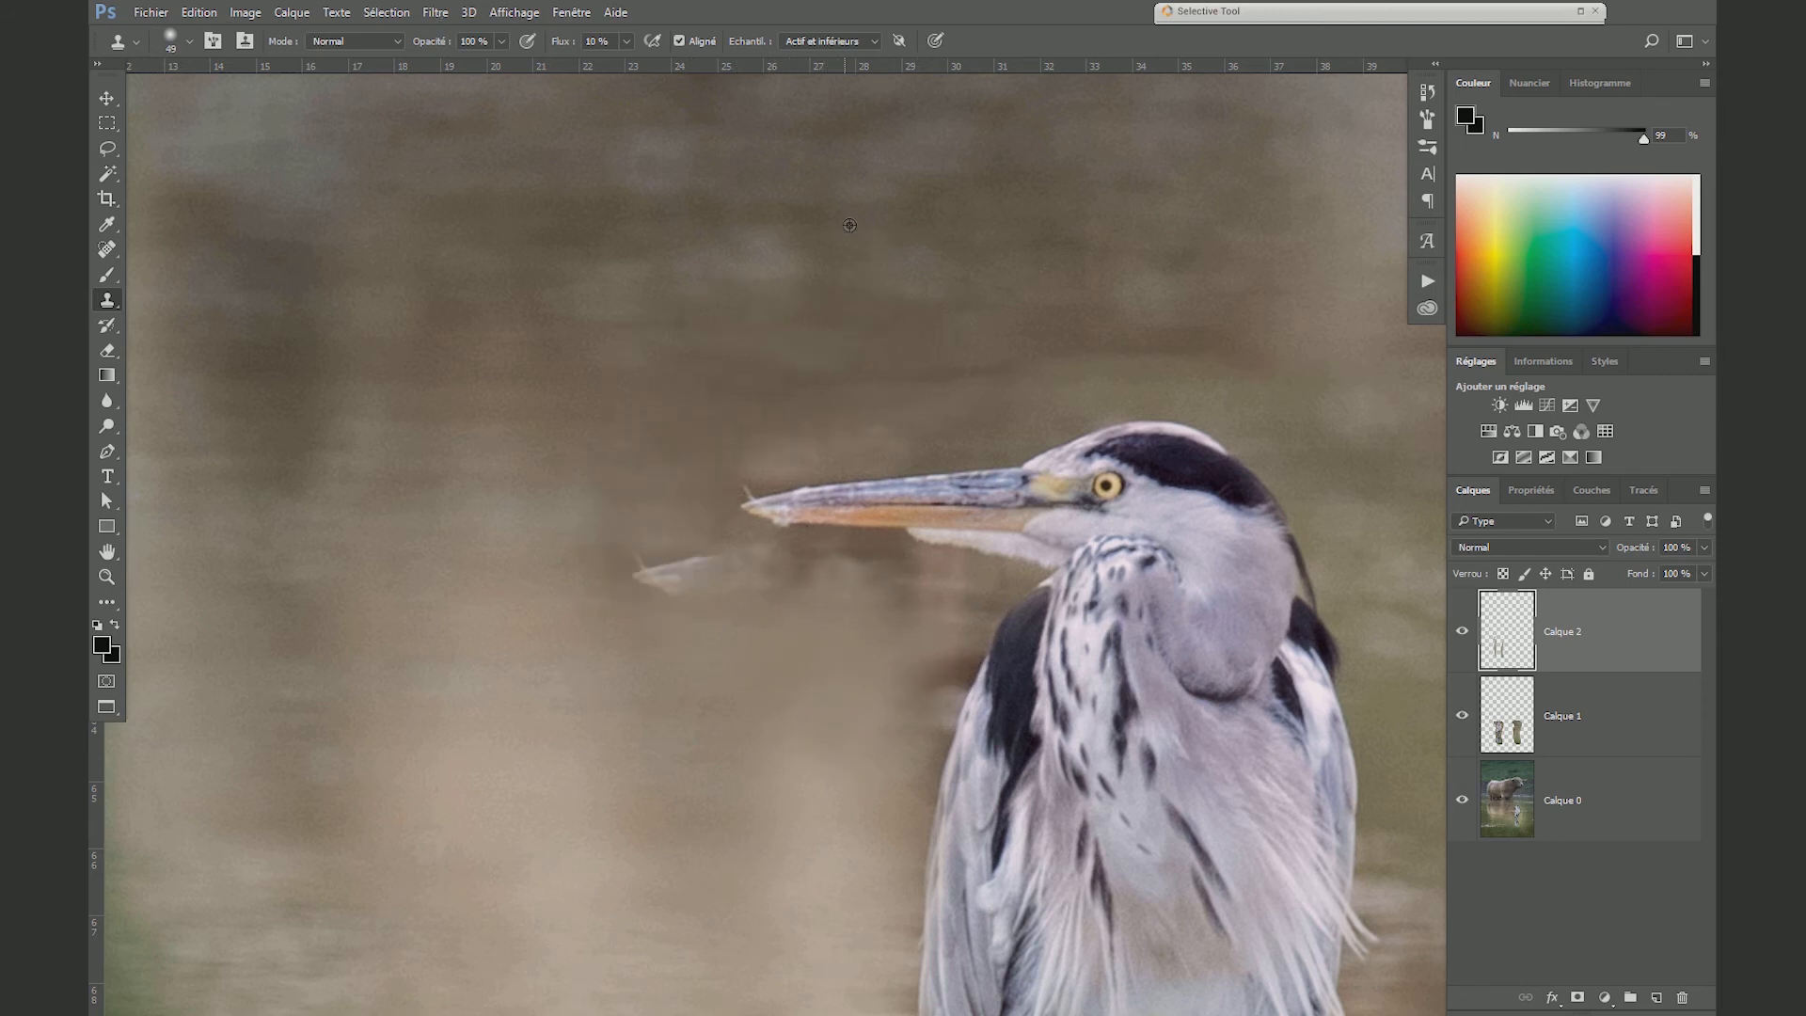
pyautogui.moveTo(927, 360); pyautogui.dragTo(958, 357)
pyautogui.keyDown('alt'); pyautogui.click(1020, 179); pyautogui.keyUp('alt')
pyautogui.moveTo(1053, 346)
pyautogui.mouseDown()
pyautogui.moveTo(1037, 371)
pyautogui.moveTo(943, 381)
pyautogui.mouseUp()
pyautogui.moveTo(1138, 322); pyautogui.dragTo(1114, 332)
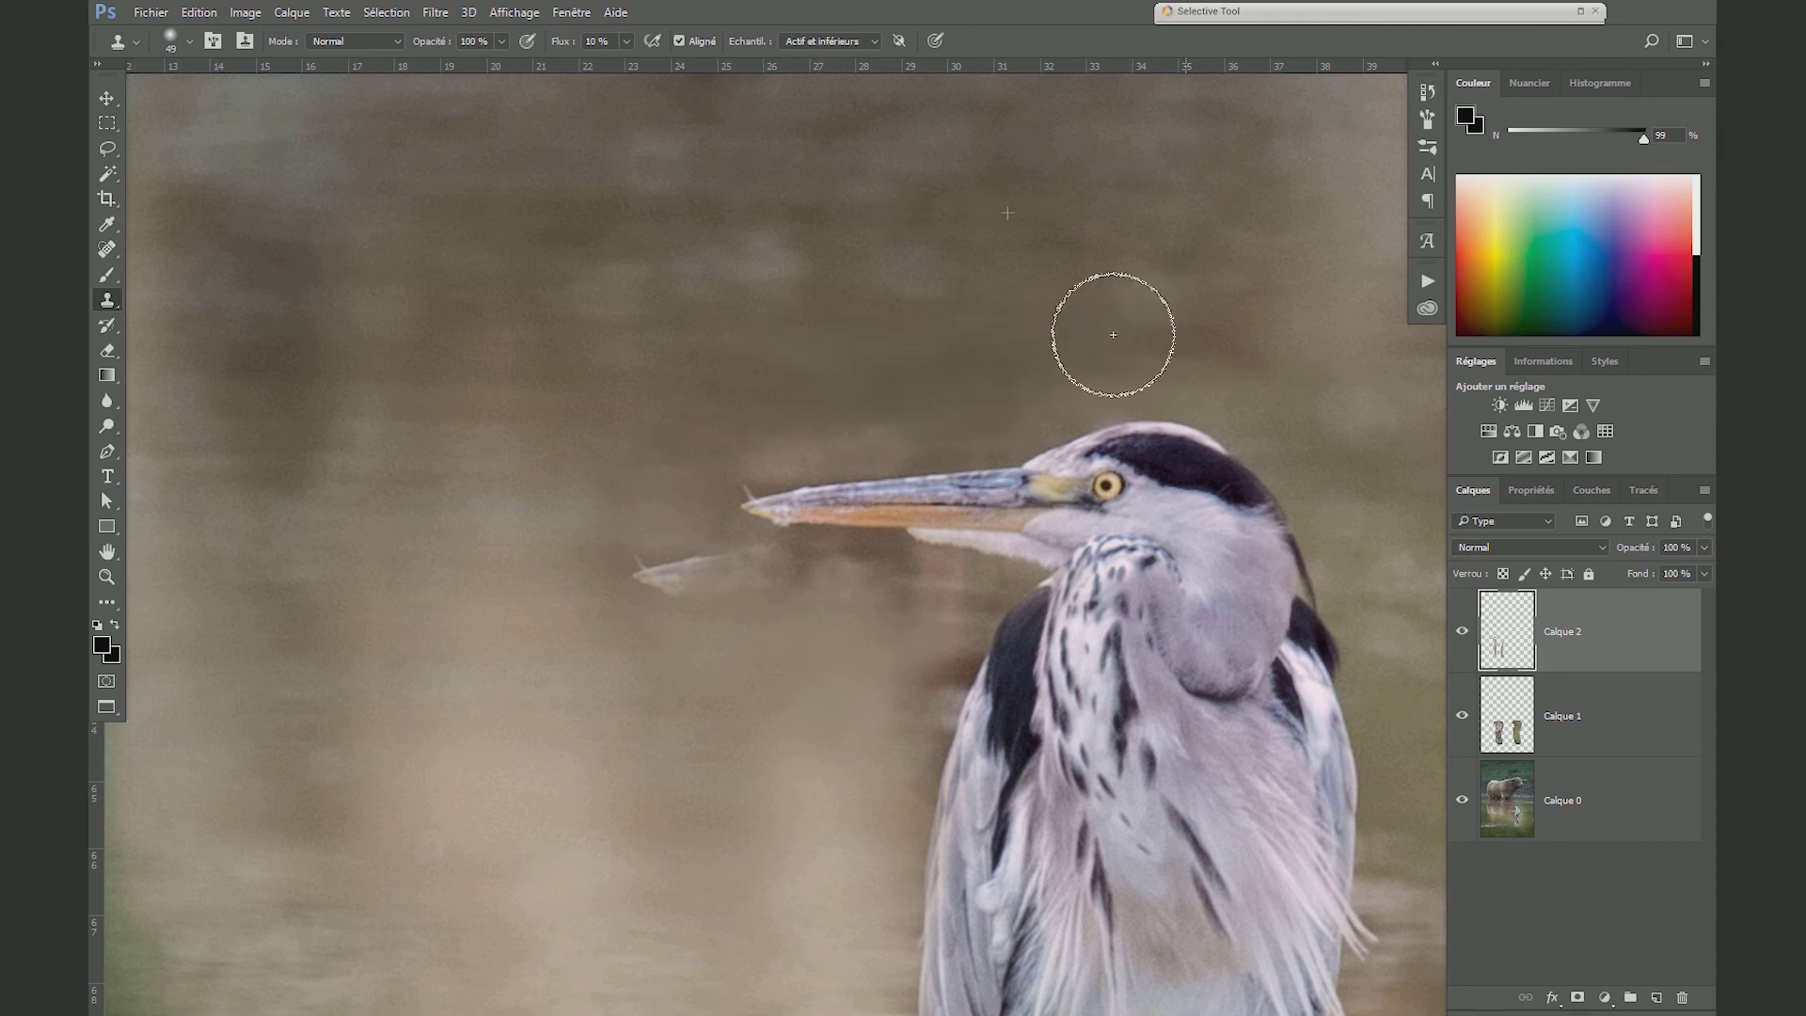
pyautogui.keyDown('alt'); pyautogui.click(760, 219); pyautogui.keyUp('alt')
pyautogui.moveTo(837, 399); pyautogui.dragTo(736, 455)
# - Clone water over the stray beak fragment below the beak tip and smooth the water beside the heron's chest
pyautogui.keyDown('alt'); pyautogui.click(624, 734); pyautogui.keyUp('alt')
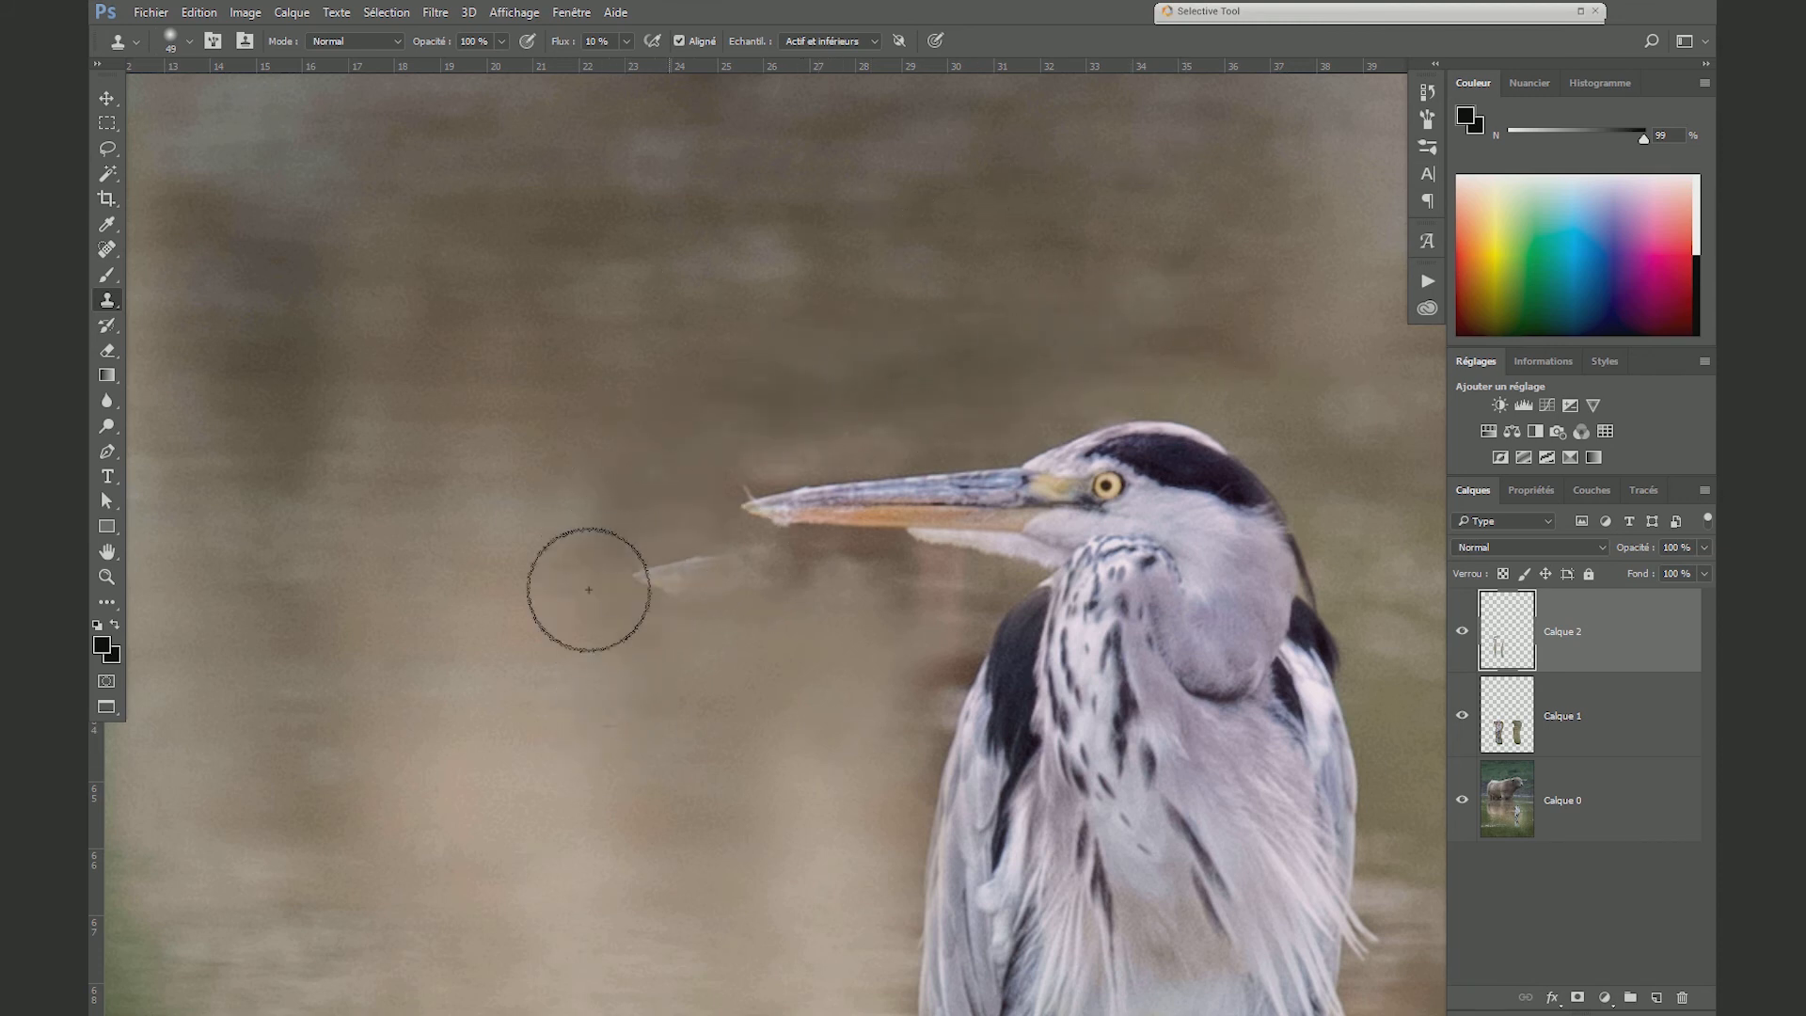
pyautogui.moveTo(584, 584); pyautogui.dragTo(679, 596)
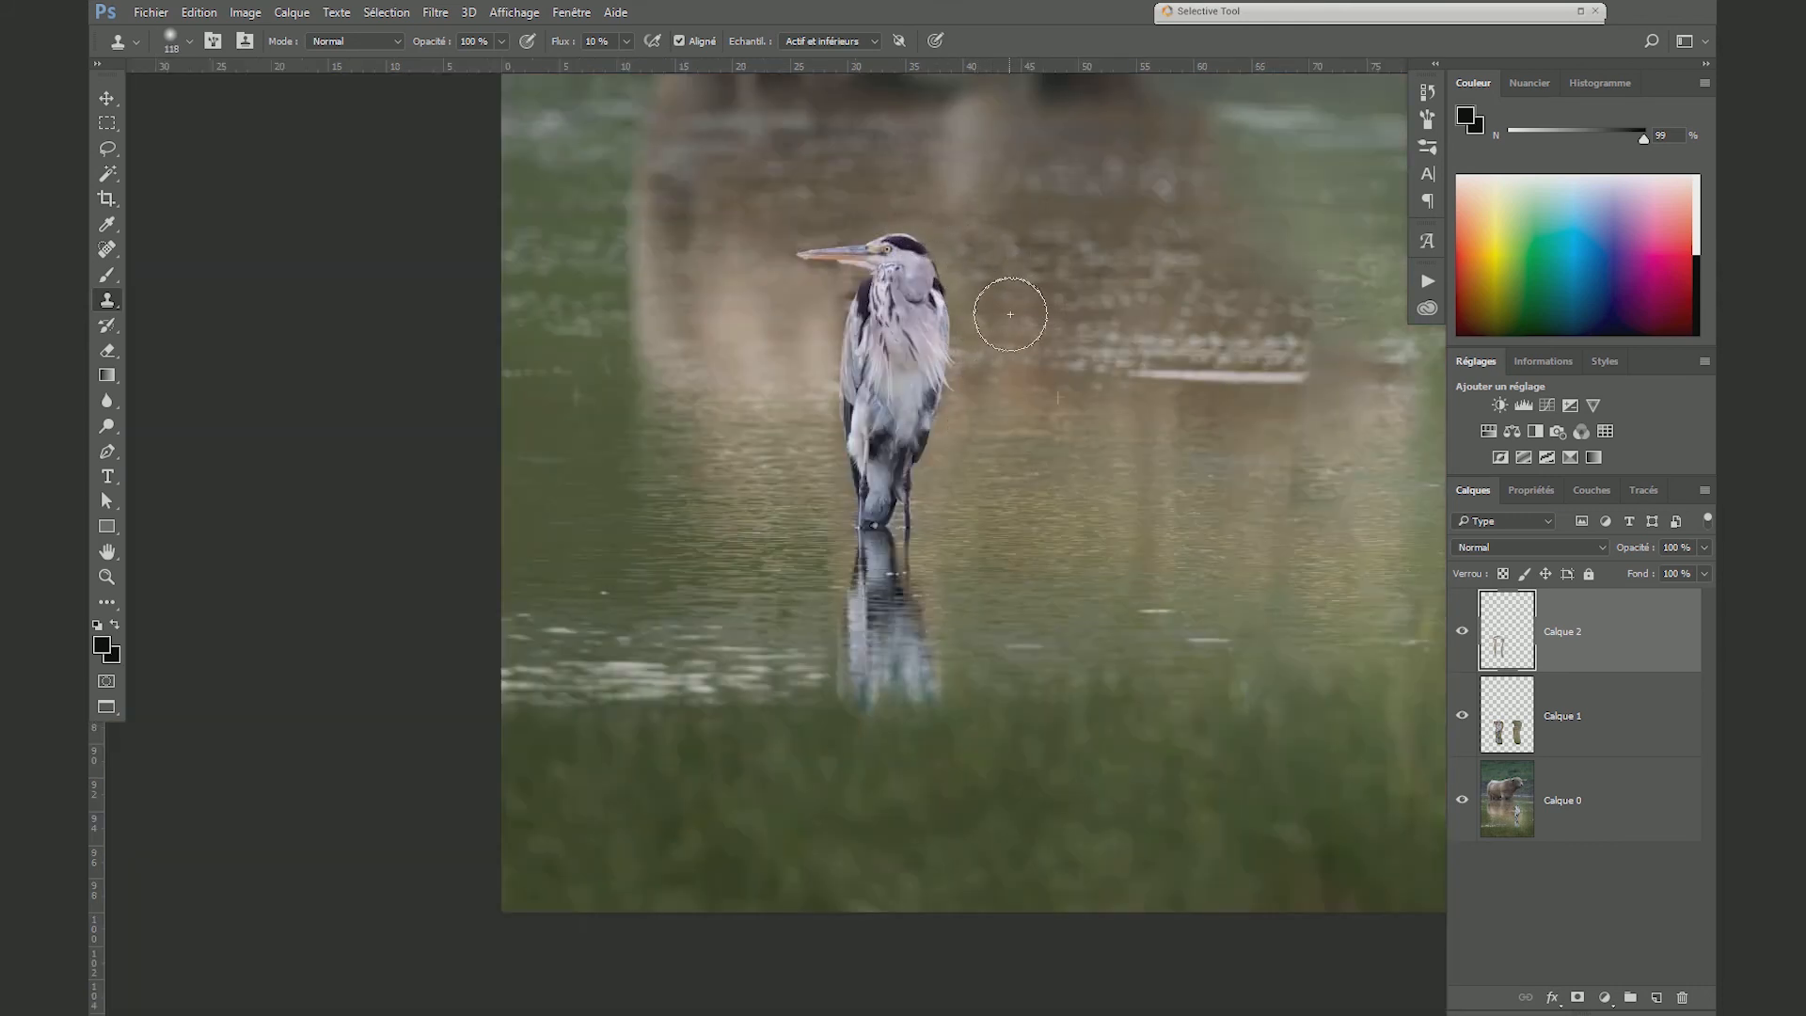
pyautogui.keyDown('alt'); pyautogui.click(754, 347); pyautogui.keyUp('alt')
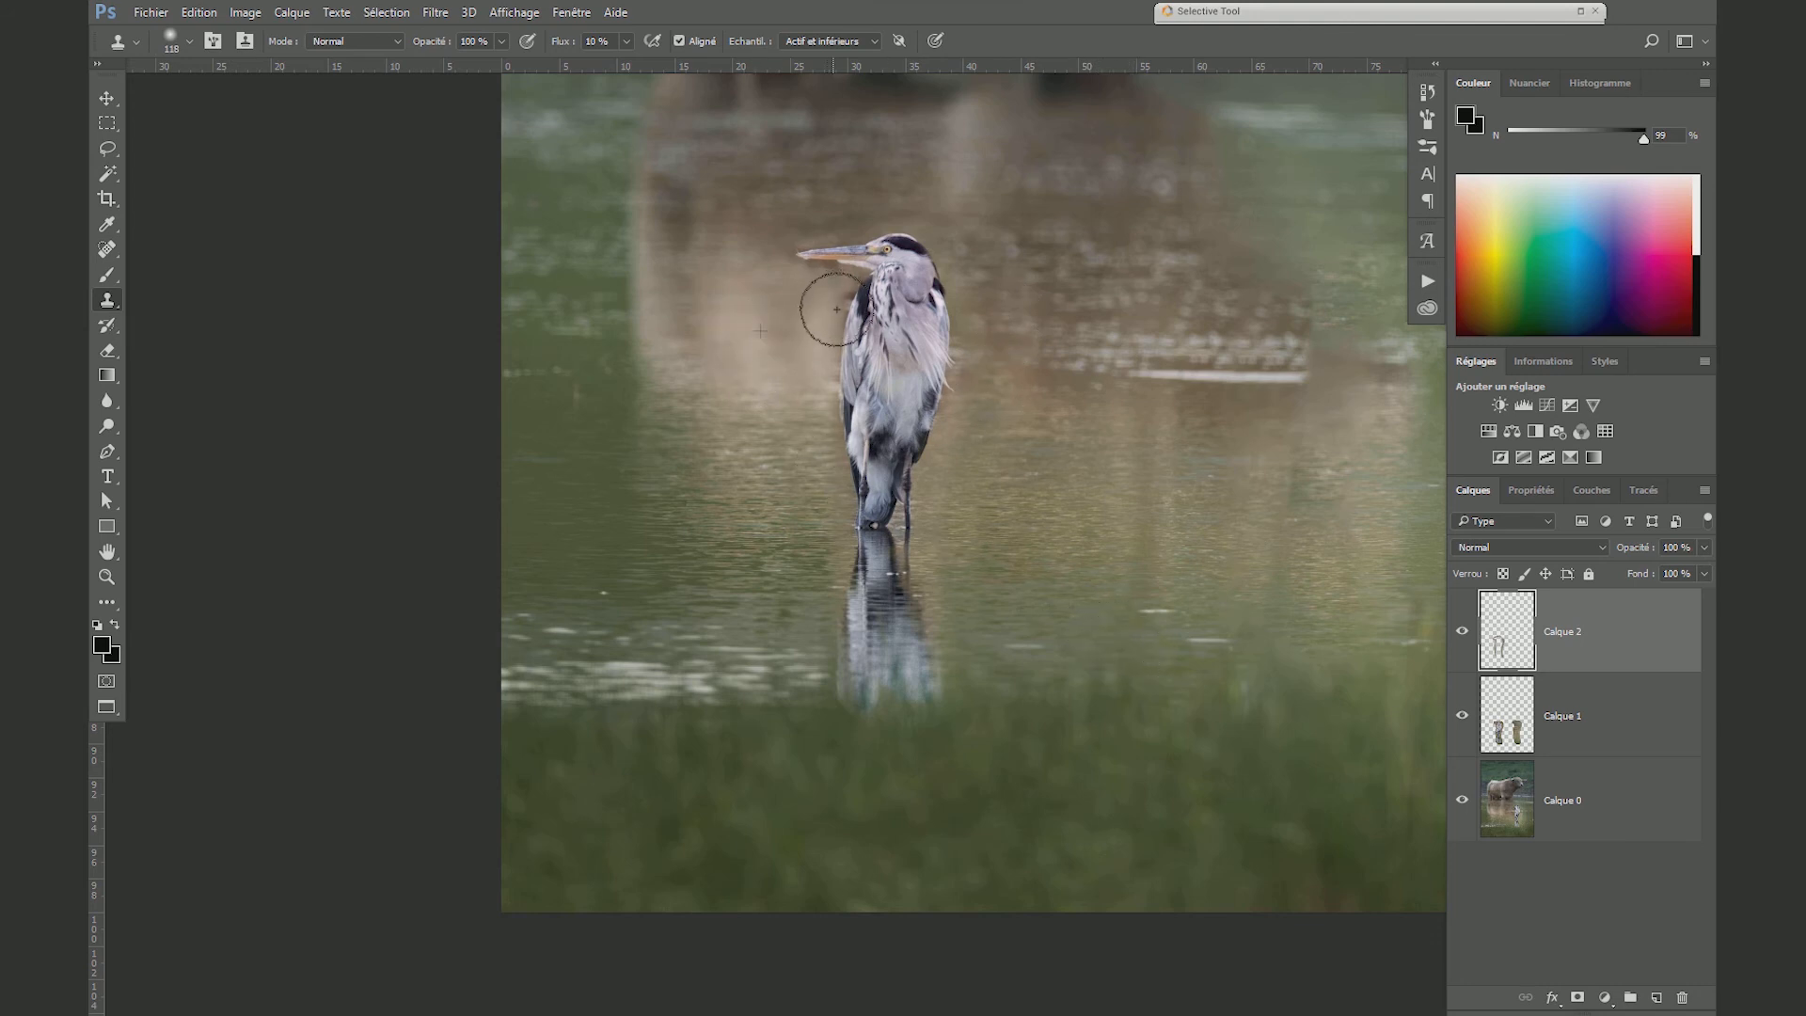
pyautogui.moveTo(832, 311); pyautogui.dragTo(815, 271)
# - Toggle the clone retouch layer's visibility to compare the water around the heron before and after
pyautogui.click(1462, 631)
pyautogui.click(1461, 631)
pyautogui.click(1463, 632)
pyautogui.click(1463, 633)
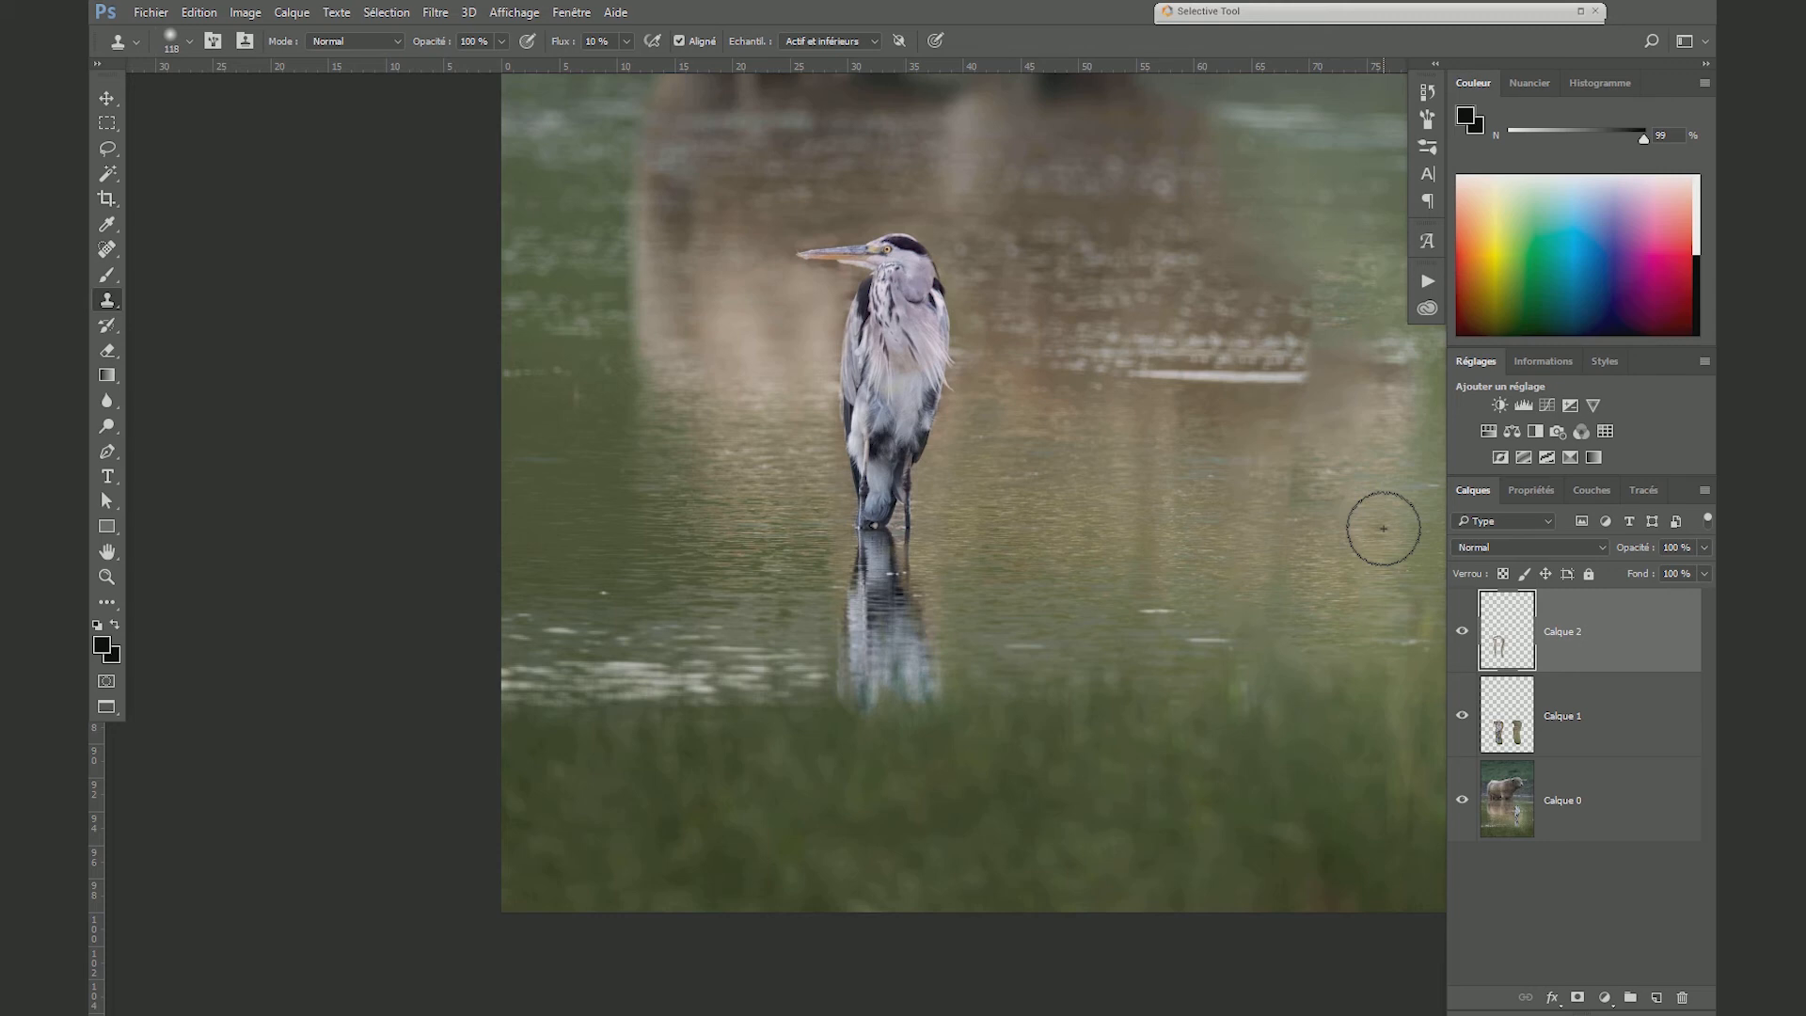
# - Add an empty layer and clone the white ripple line onto the water above and beyond the original
pyautogui.moveTo(1303, 510); pyautogui.dragTo(878, 712)
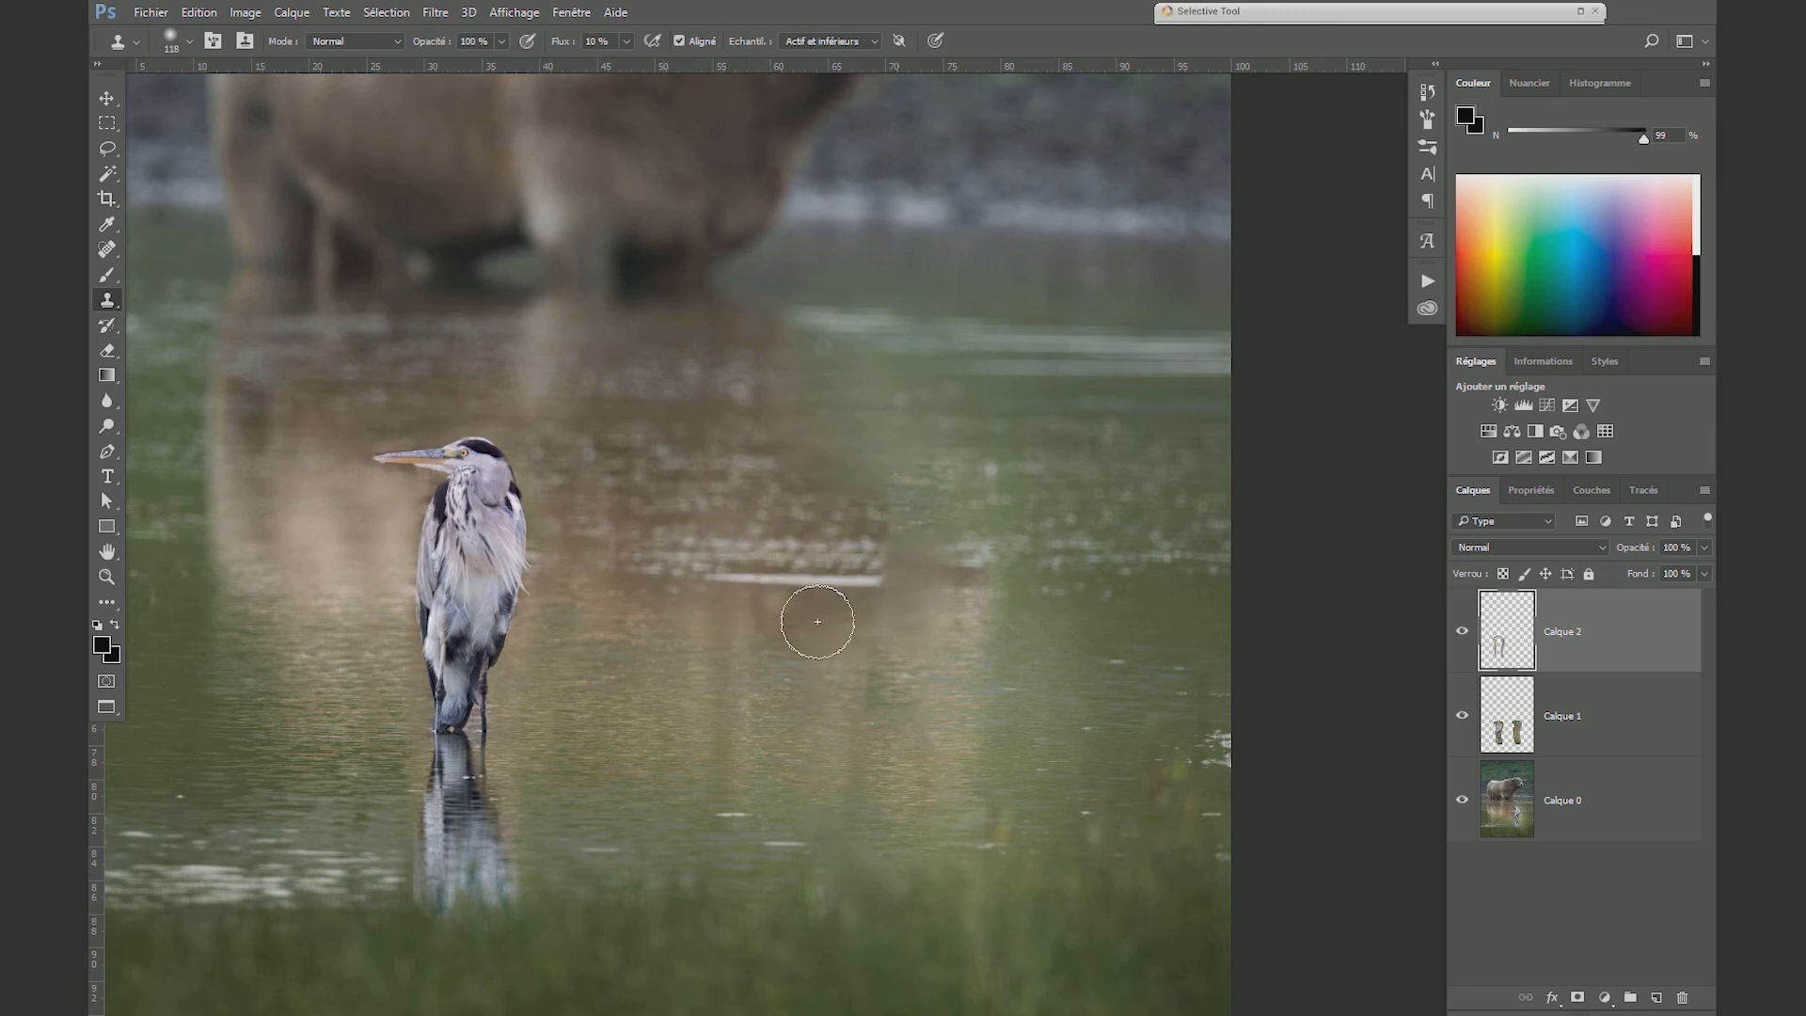
pyautogui.click(1657, 997)
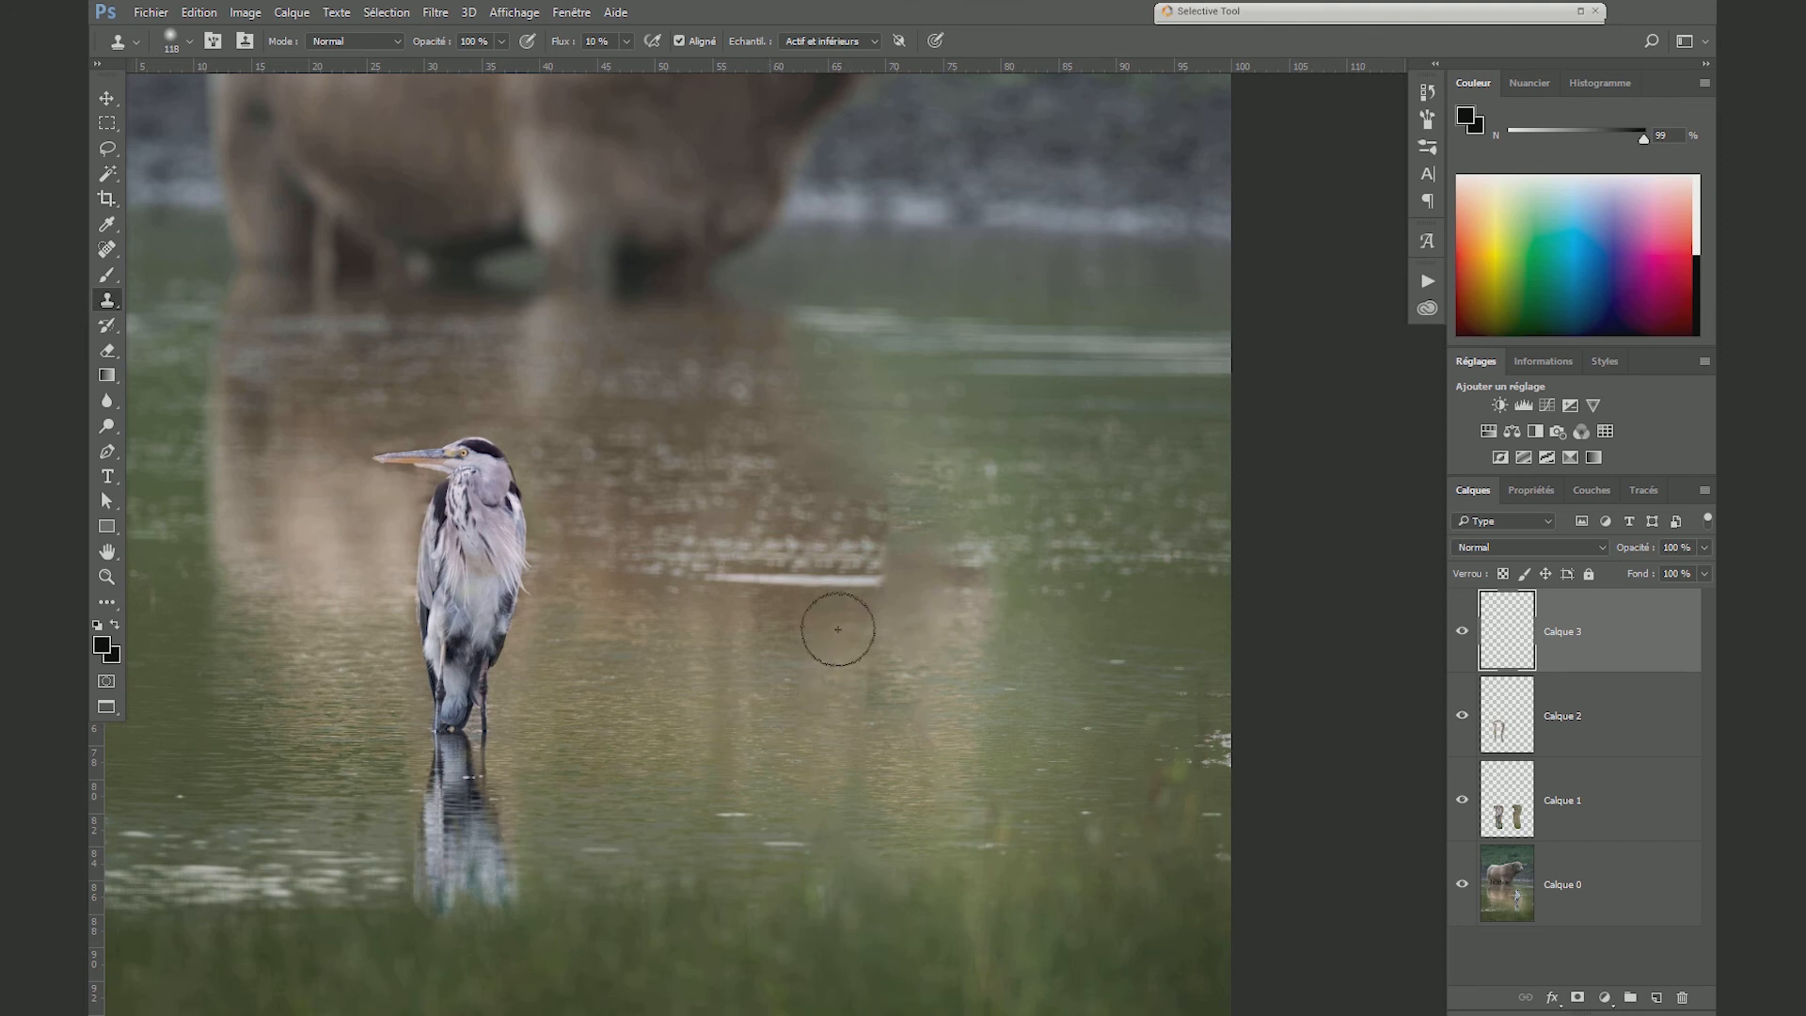
pyautogui.keyDown('alt'); pyautogui.click(721, 577); pyautogui.keyUp('alt')
pyautogui.moveTo(814, 404)
pyautogui.mouseDown()
pyautogui.moveTo(762, 397)
pyautogui.moveTo(833, 377)
pyautogui.moveTo(779, 439)
pyautogui.moveTo(865, 407)
pyautogui.moveTo(798, 427)
pyautogui.moveTo(851, 409)
pyautogui.moveTo(773, 411)
pyautogui.moveTo(847, 383)
pyautogui.moveTo(851, 549)
pyautogui.mouseUp()
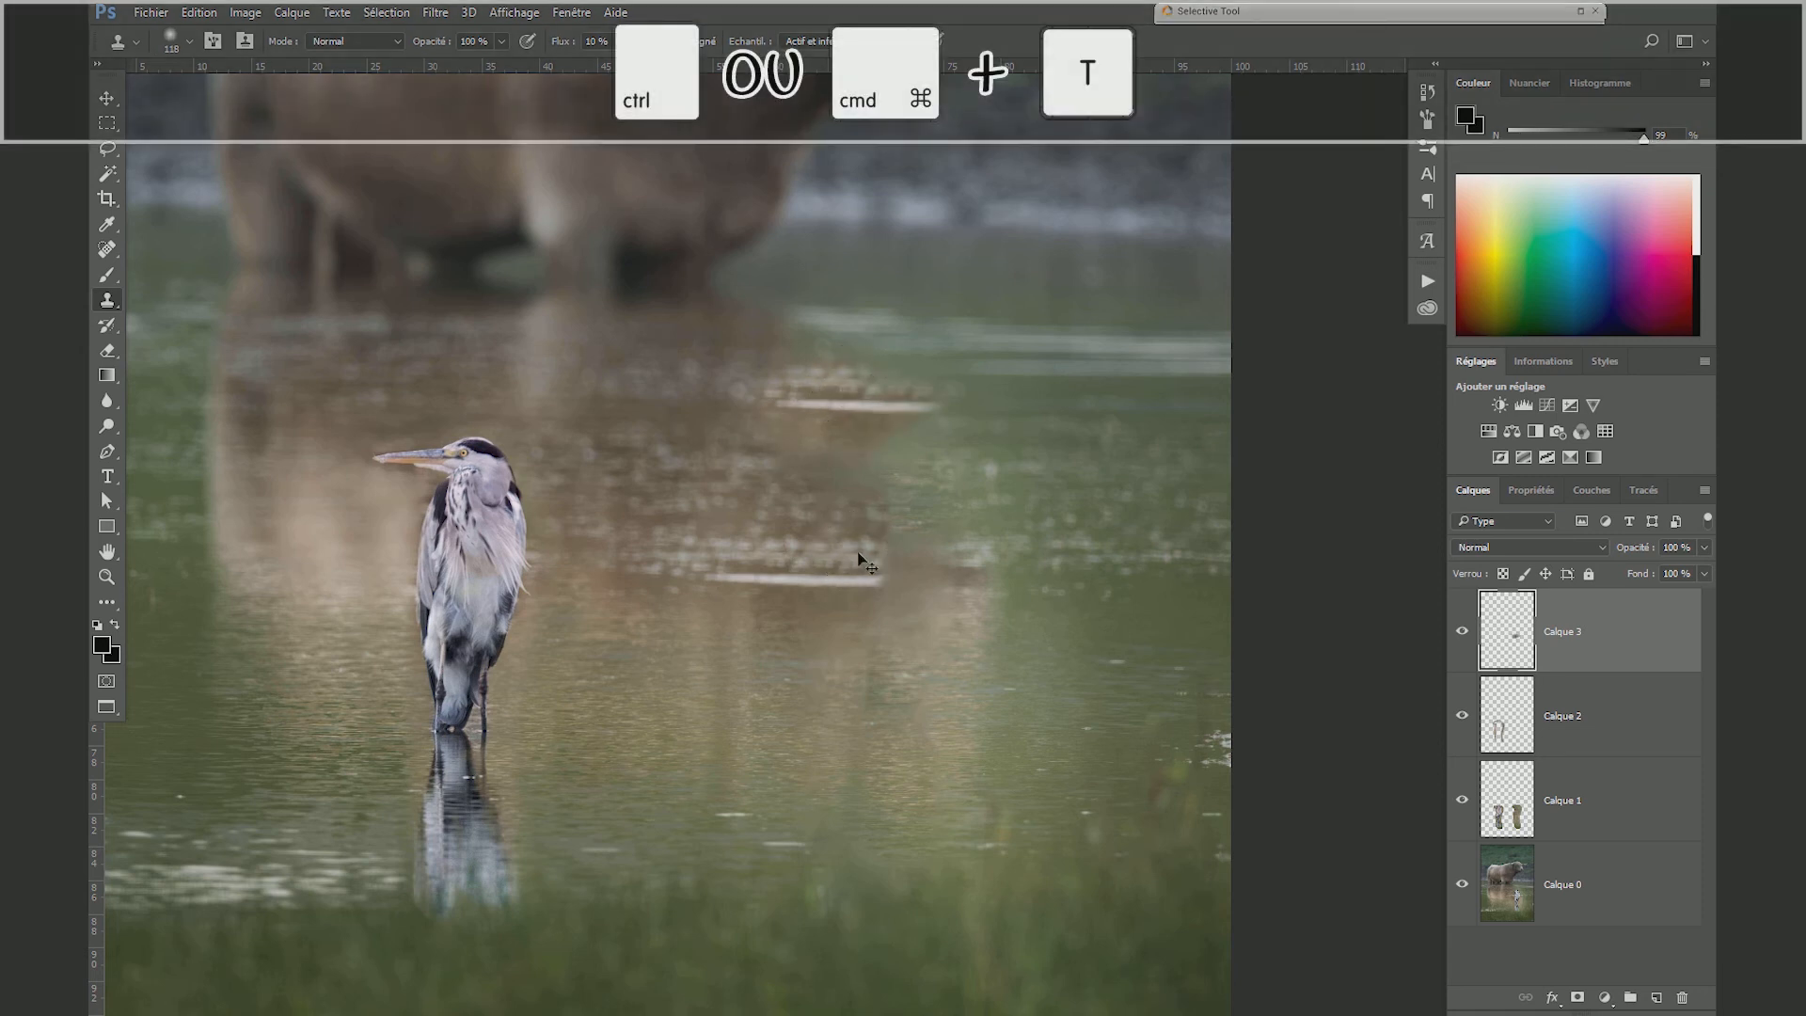
# - Flip the cloned ripple horizontally with Free Transform and move it to extend the far end of the original line
pyautogui.hotkey('ctrl', 't')
pyautogui.moveTo(978, 301)
pyautogui.mouseDown()
pyautogui.moveTo(944, 254)
pyautogui.moveTo(672, 340)
pyautogui.moveTo(673, 313)
pyautogui.mouseUp()
pyautogui.moveTo(847, 439); pyautogui.dragTo(895, 605)
pyautogui.press('Return')
pyautogui.press('s')
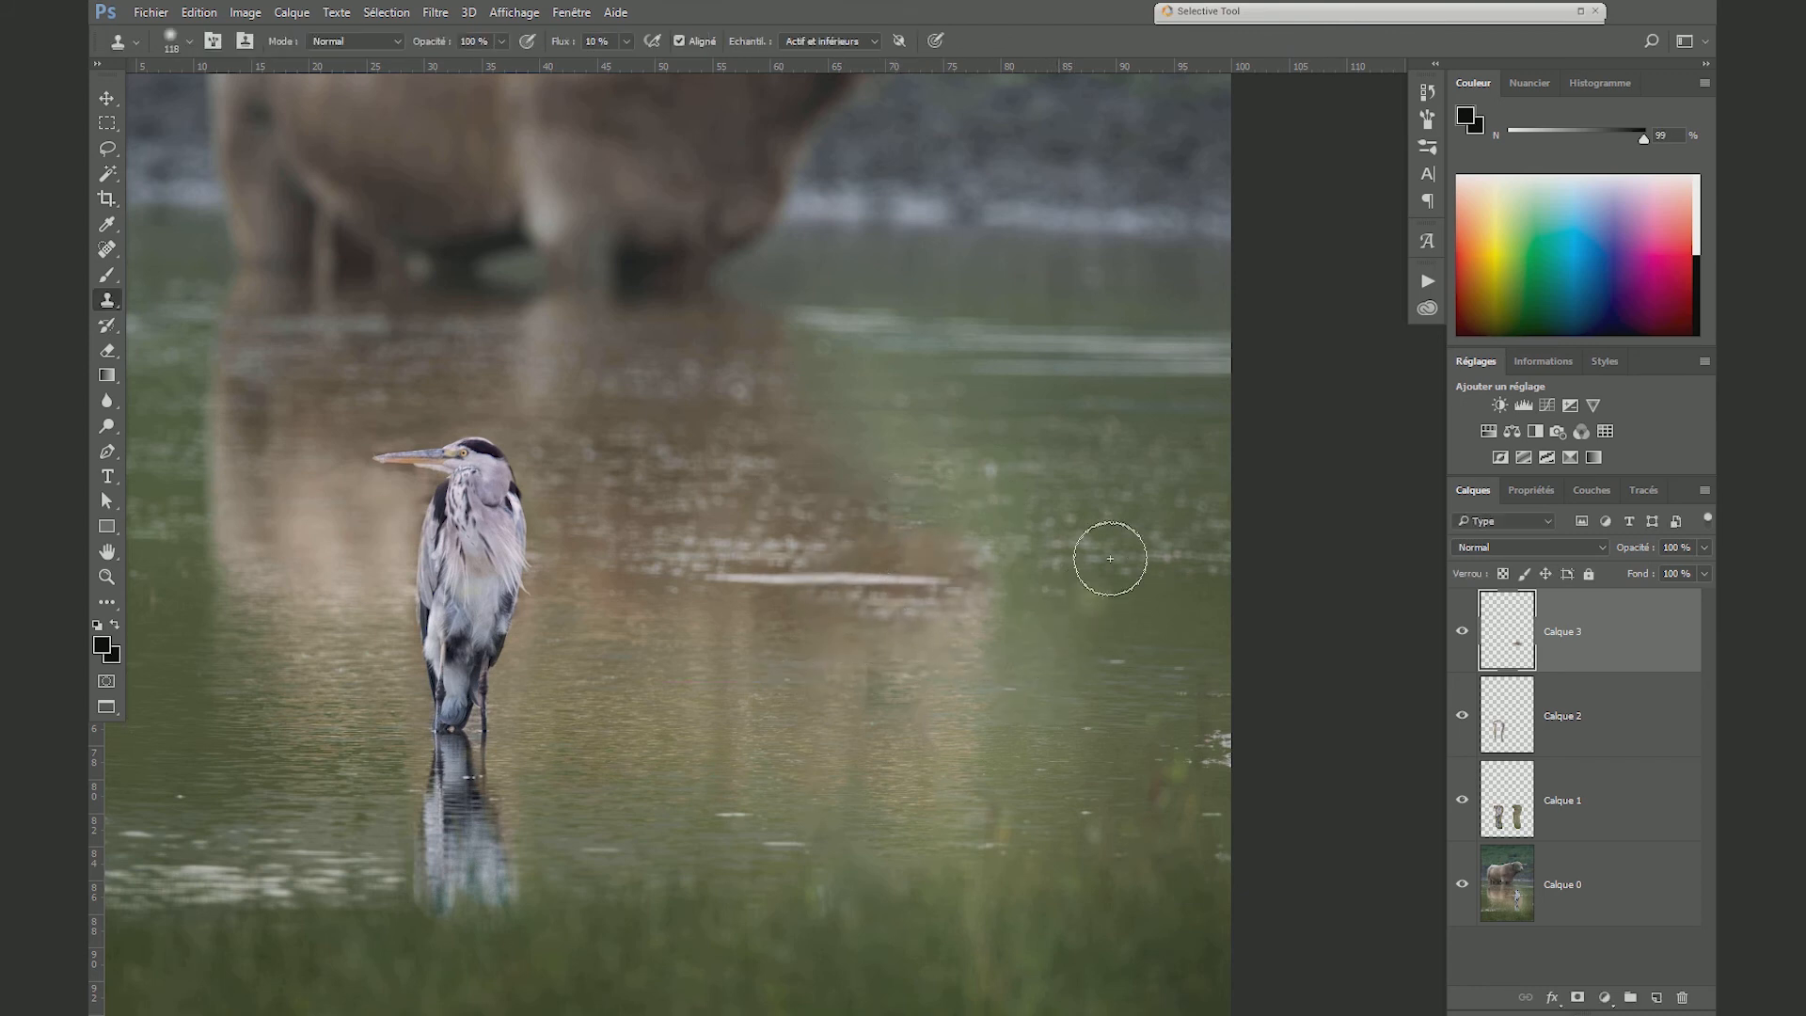
# - Add a layer mask to the cloned ripple layer and prepare a resized Brush with black as the painting color
pyautogui.click(1578, 998)
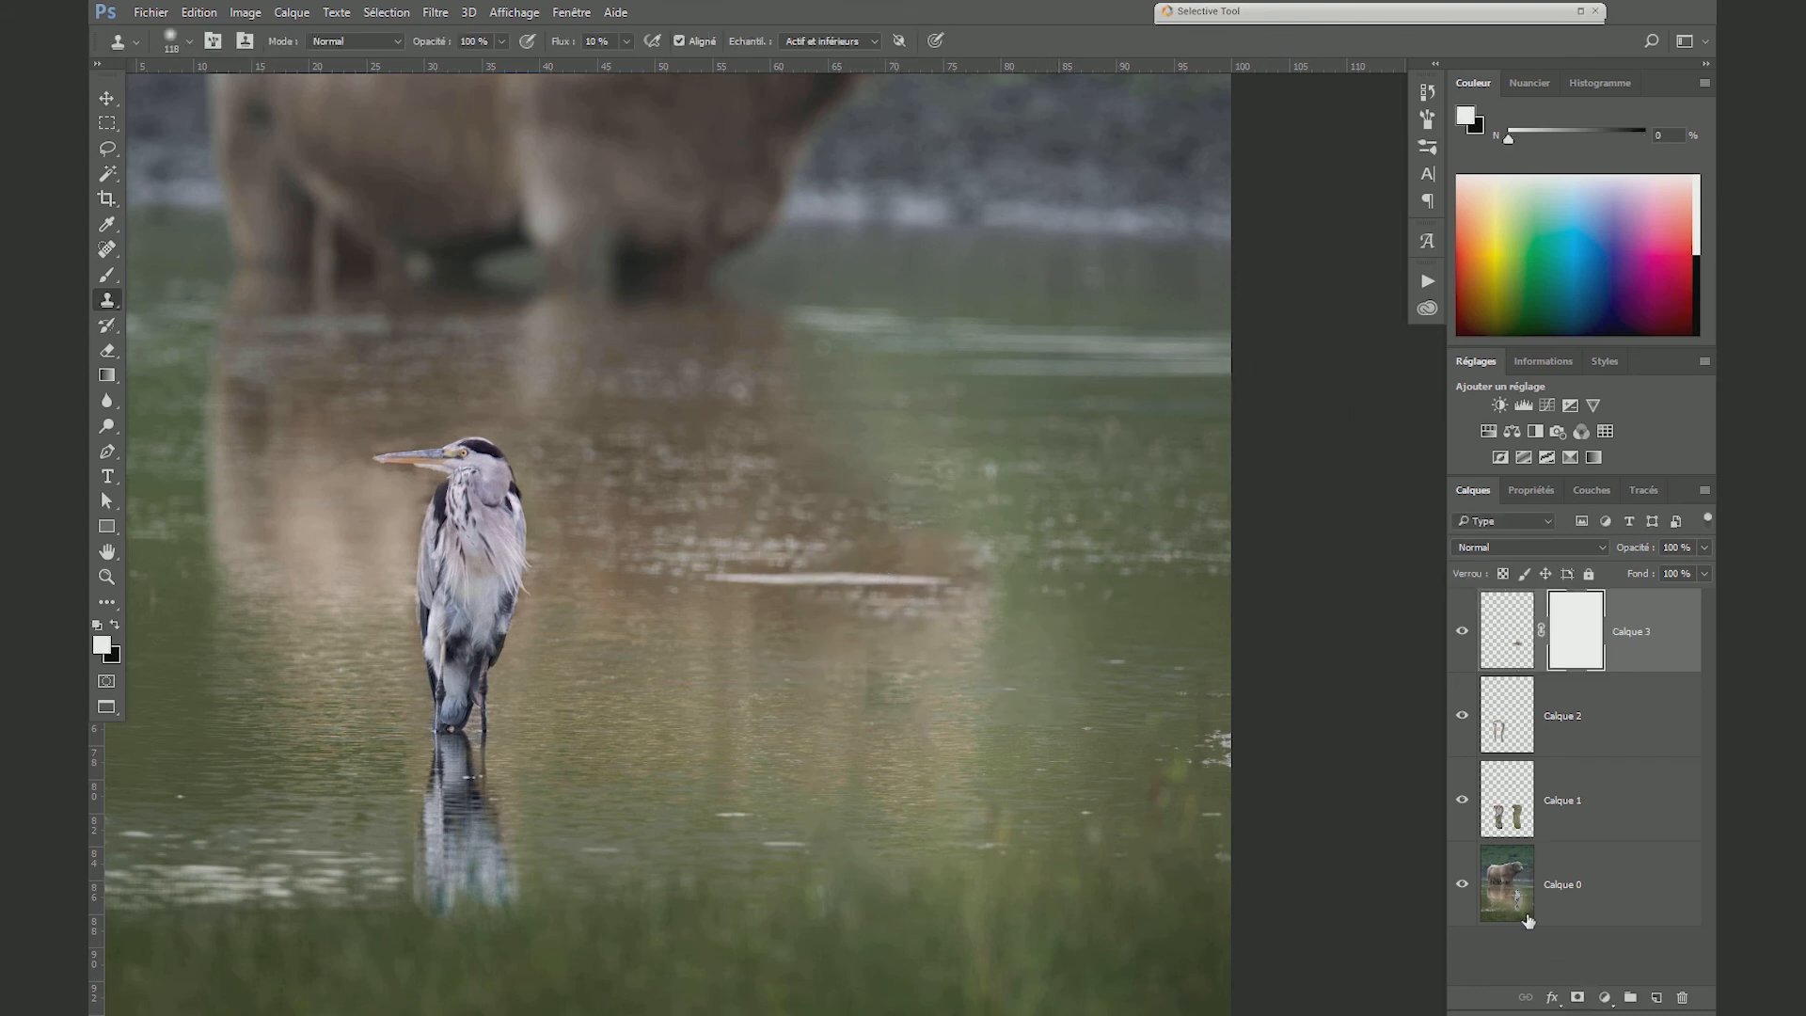
pyautogui.press('b')
pyautogui.keyDown('alt'); pyautogui.rightClick(919, 476); pyautogui.keyUp('alt')
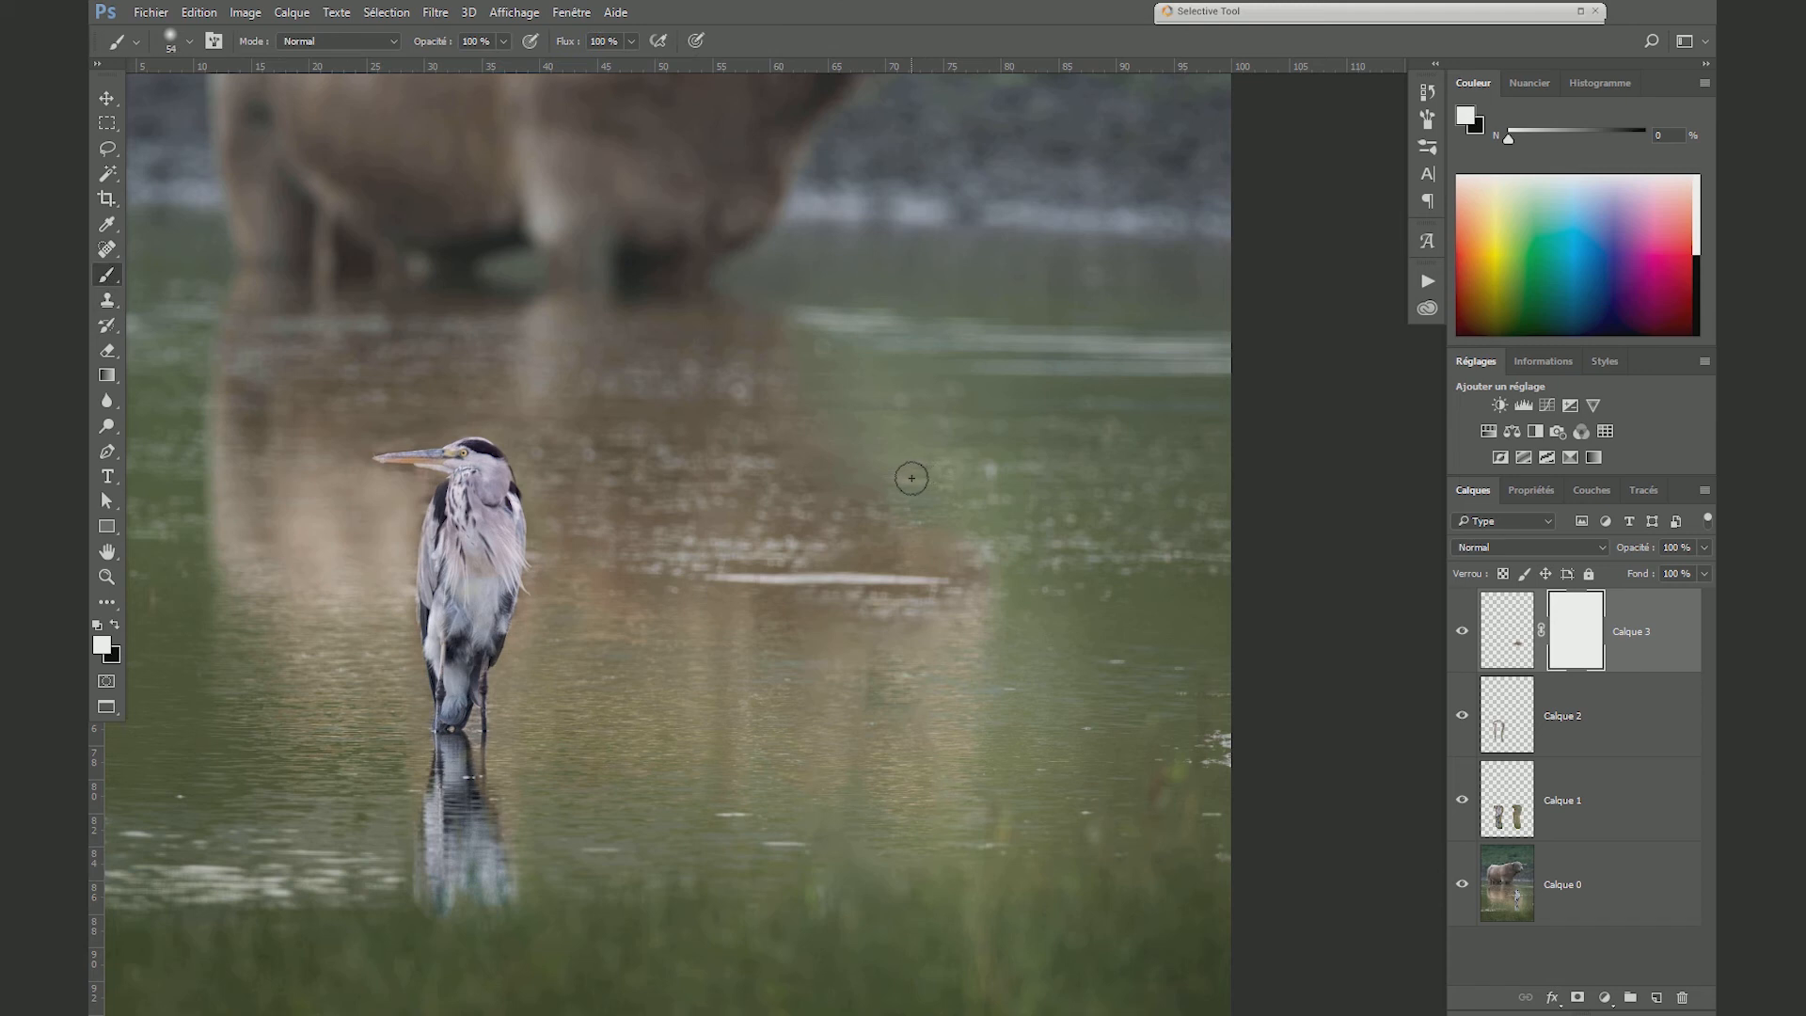
pyautogui.press('x')
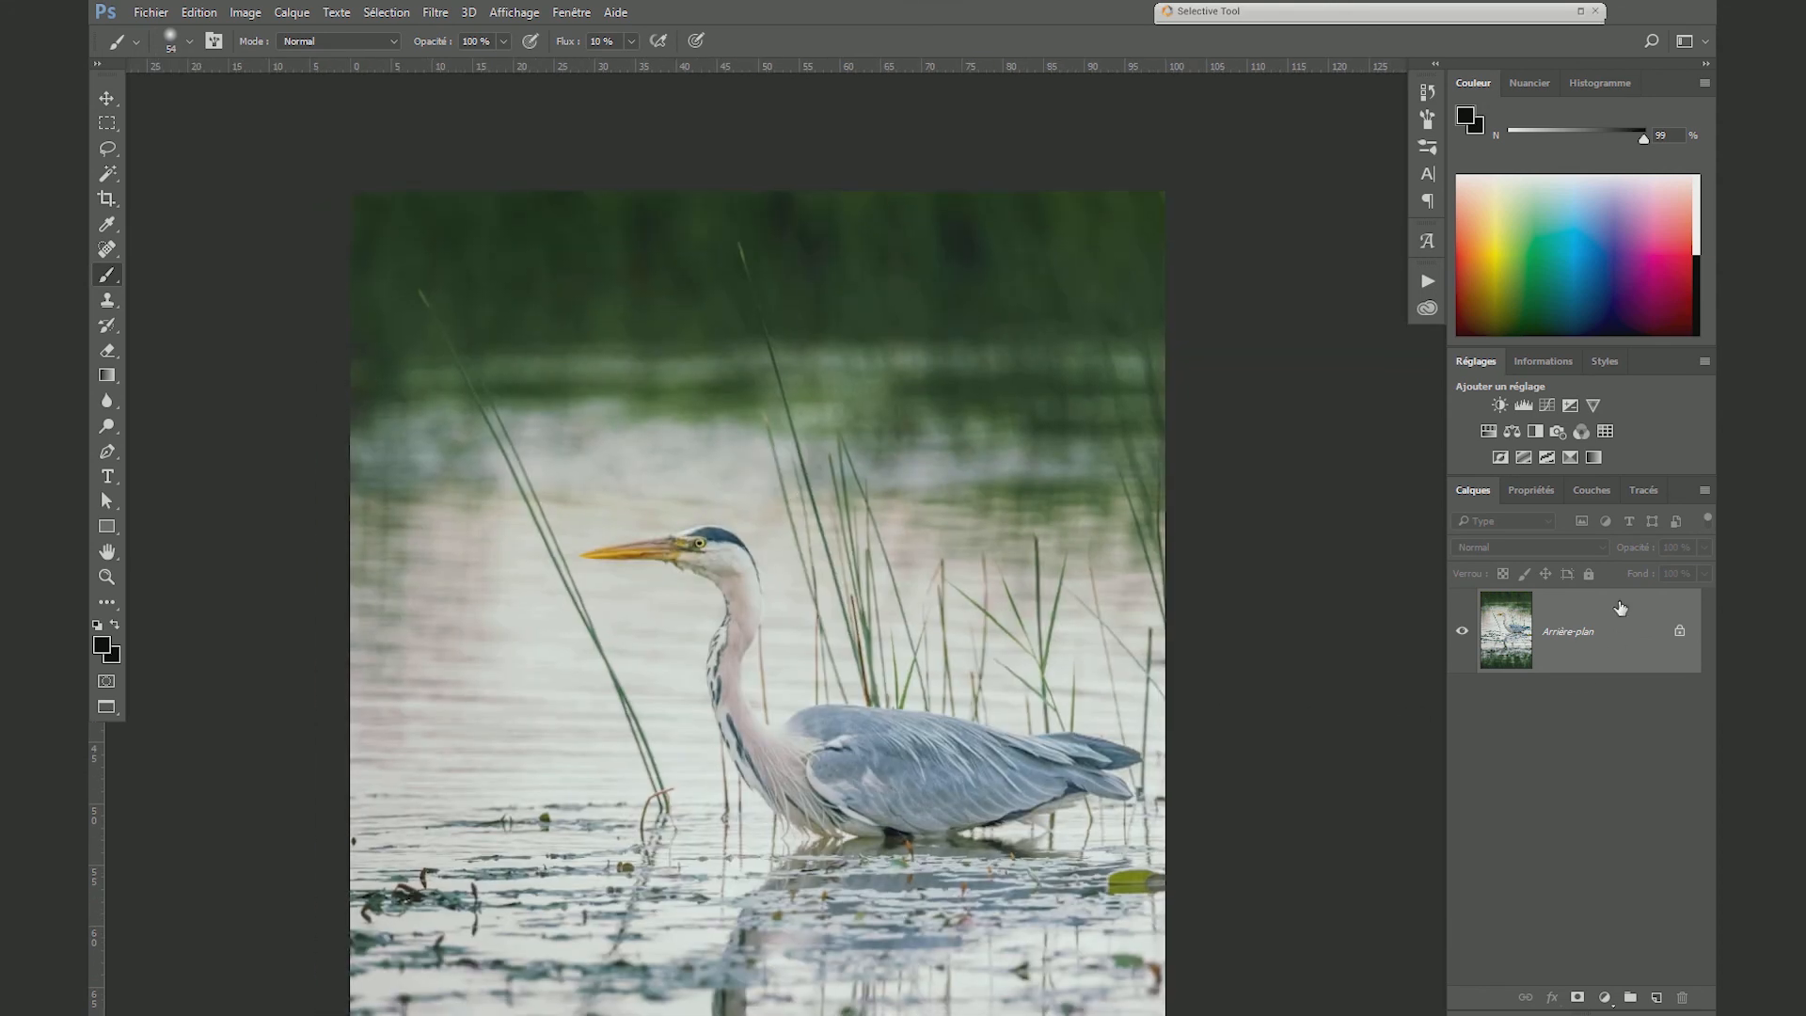
# - On a new layer in the wading heron photo, remove the tall reed before the beak and its reflection with the Spot Healing Brush
pyautogui.click(1653, 996)
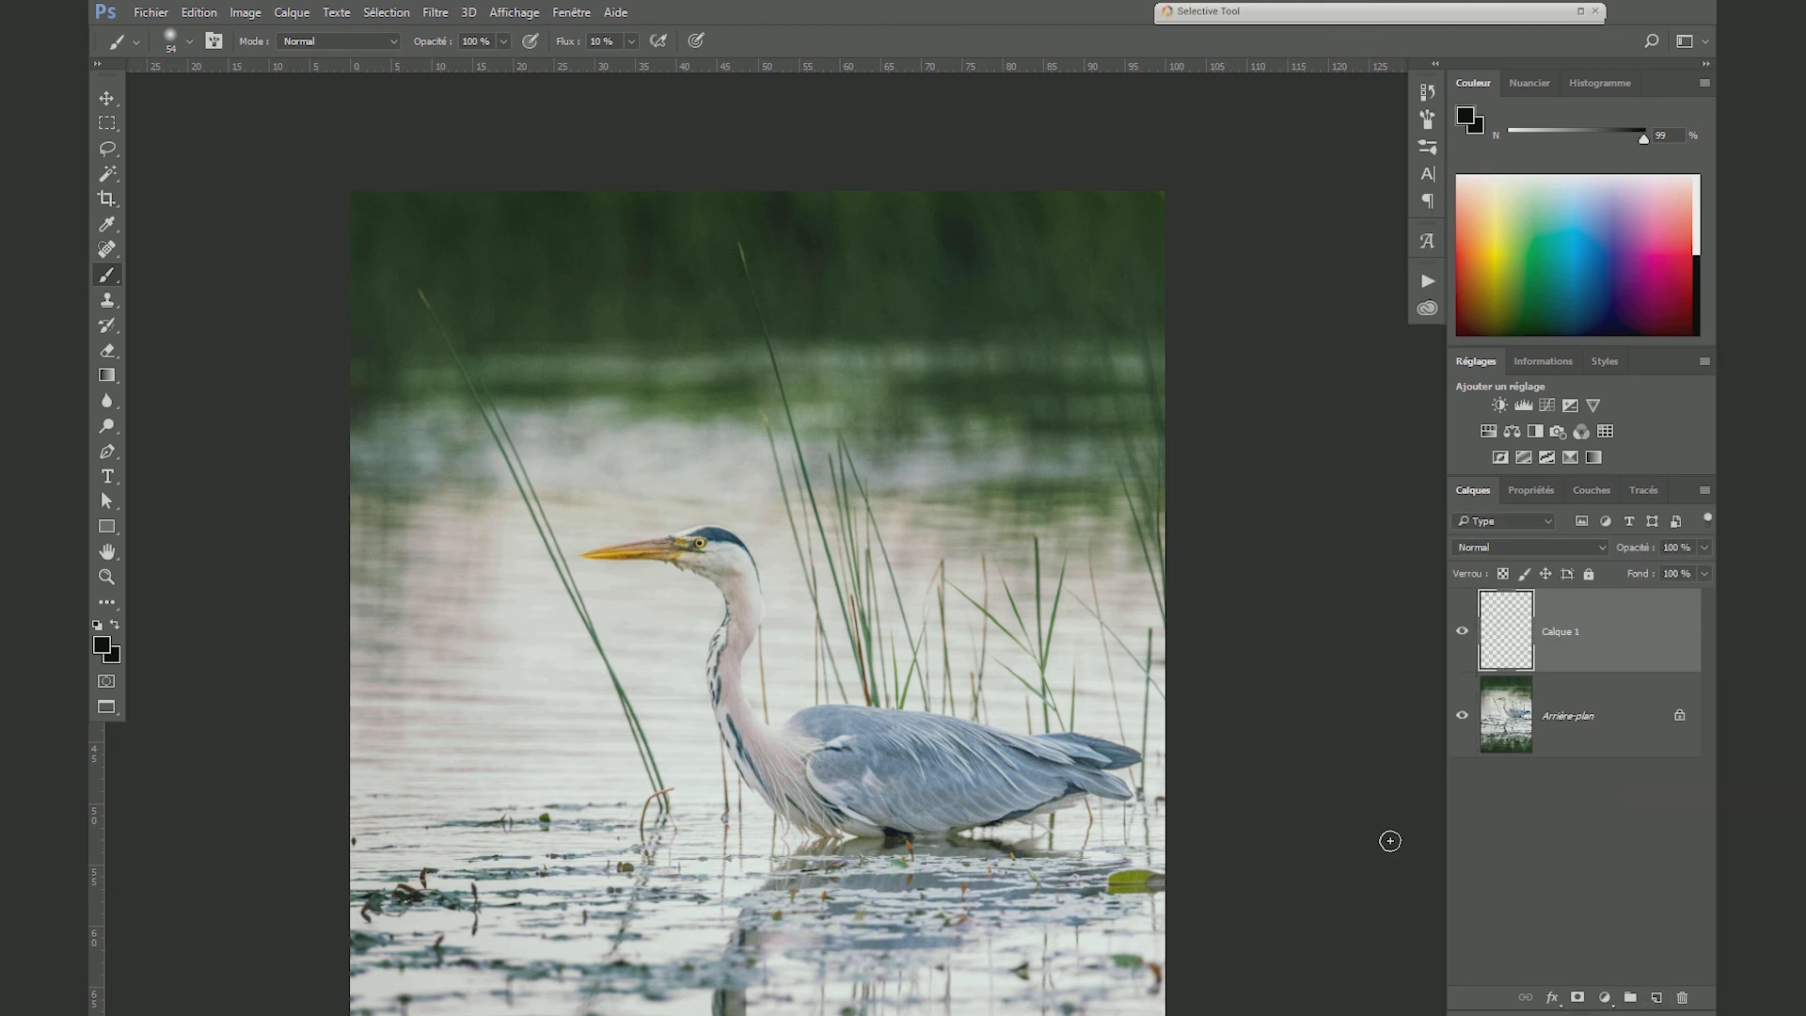
pyautogui.press('j')
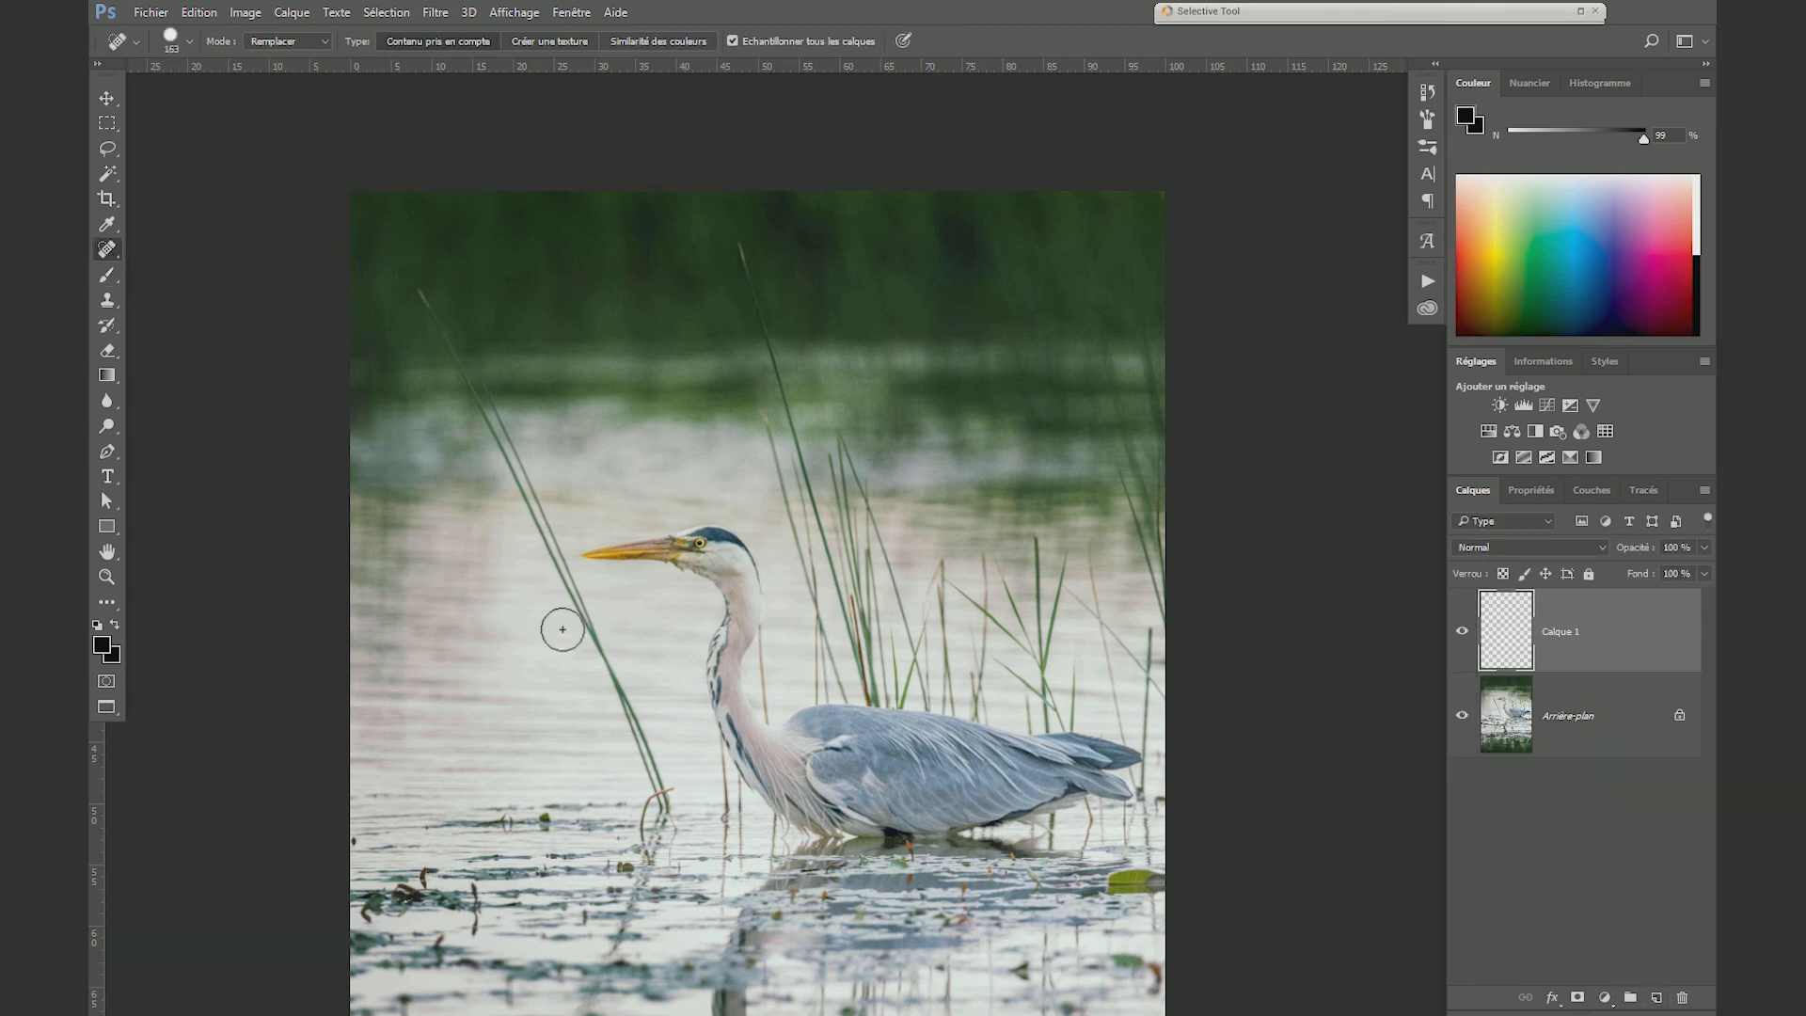
pyautogui.moveTo(668, 804); pyautogui.dragTo(418, 295)
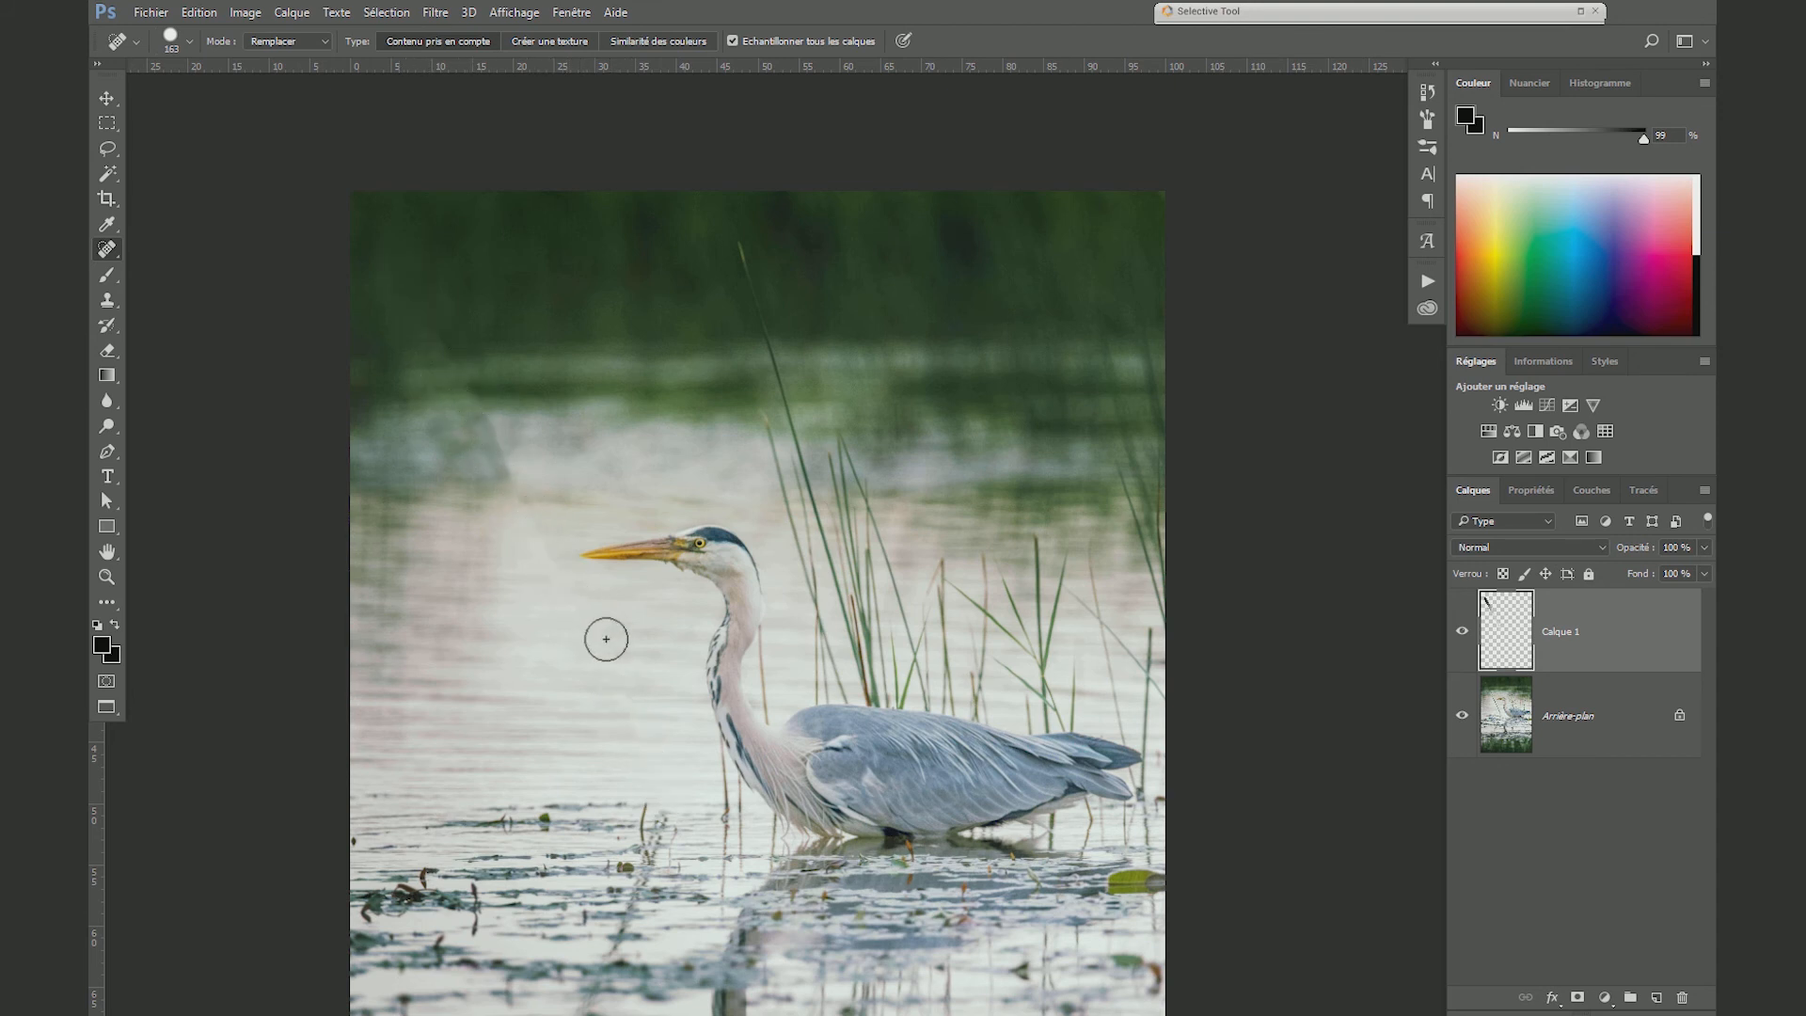
pyautogui.scroll(-3, 609, 956)
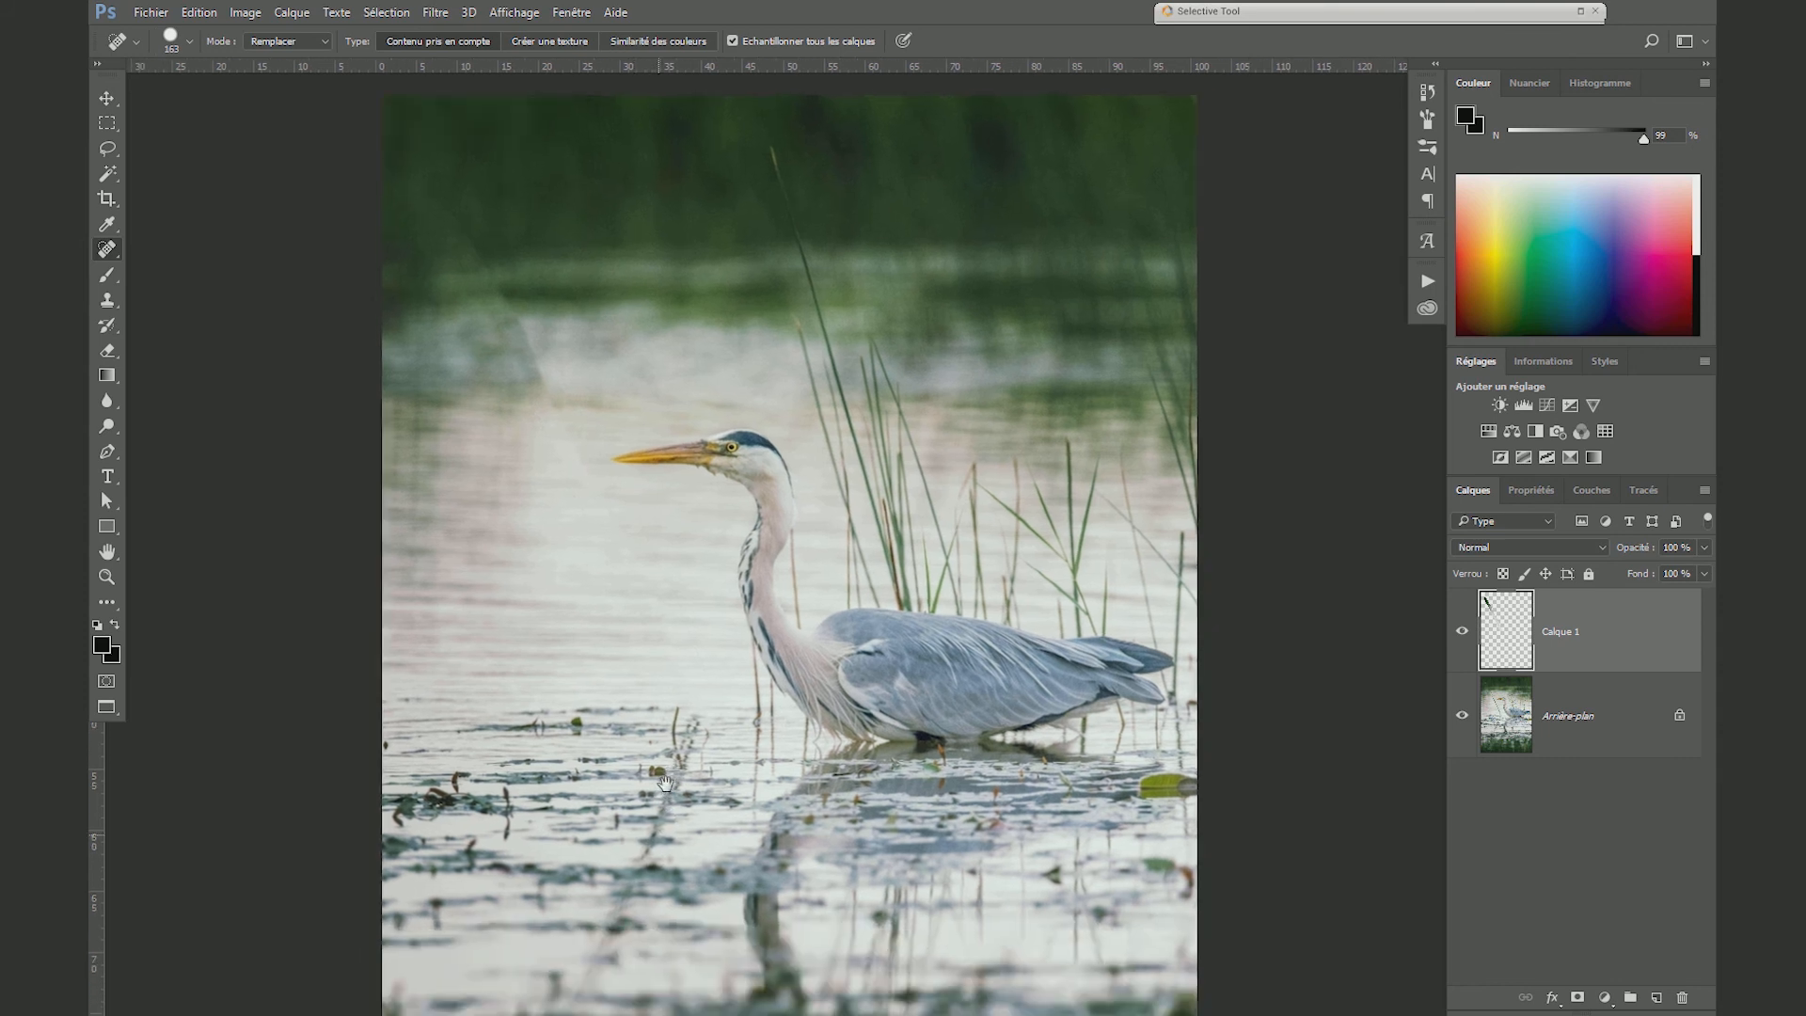
pyautogui.moveTo(583, 954); pyautogui.dragTo(711, 642)
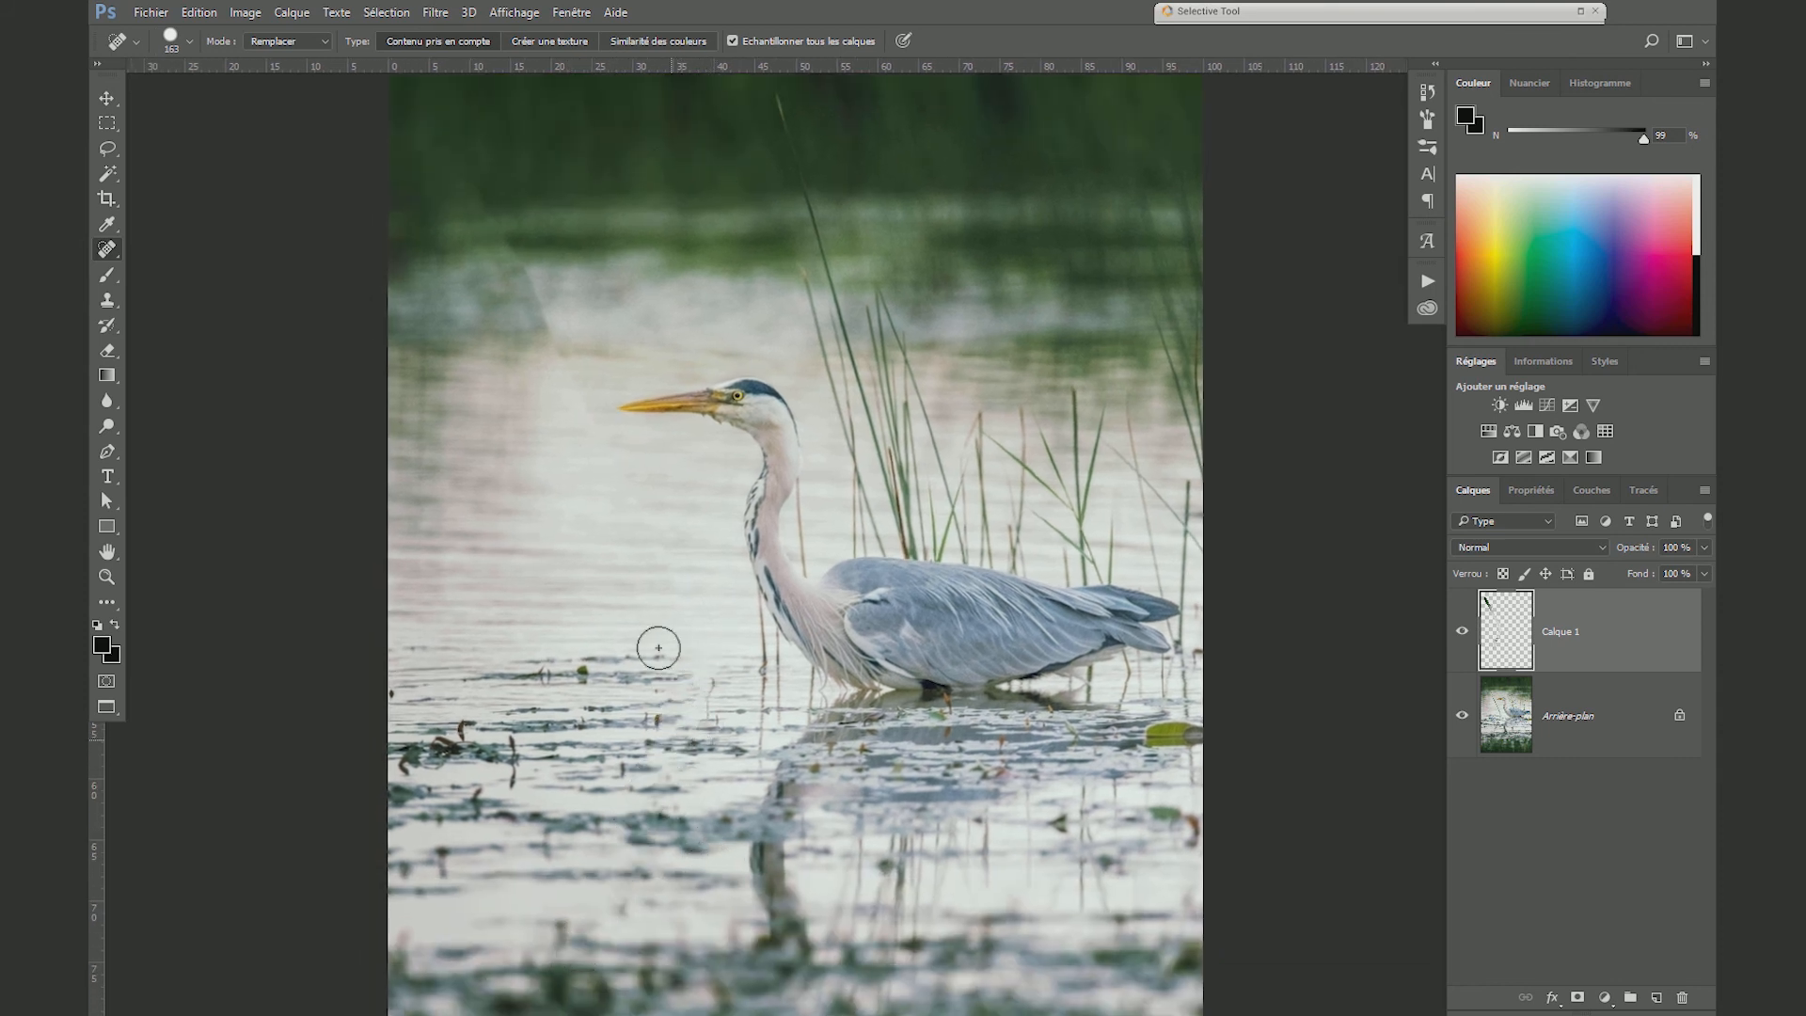
# - On another new layer, blend the leftover reed edge at the far shoreline using an enlarged Clone Stamp brush
pyautogui.scroll(5, 639, 357)
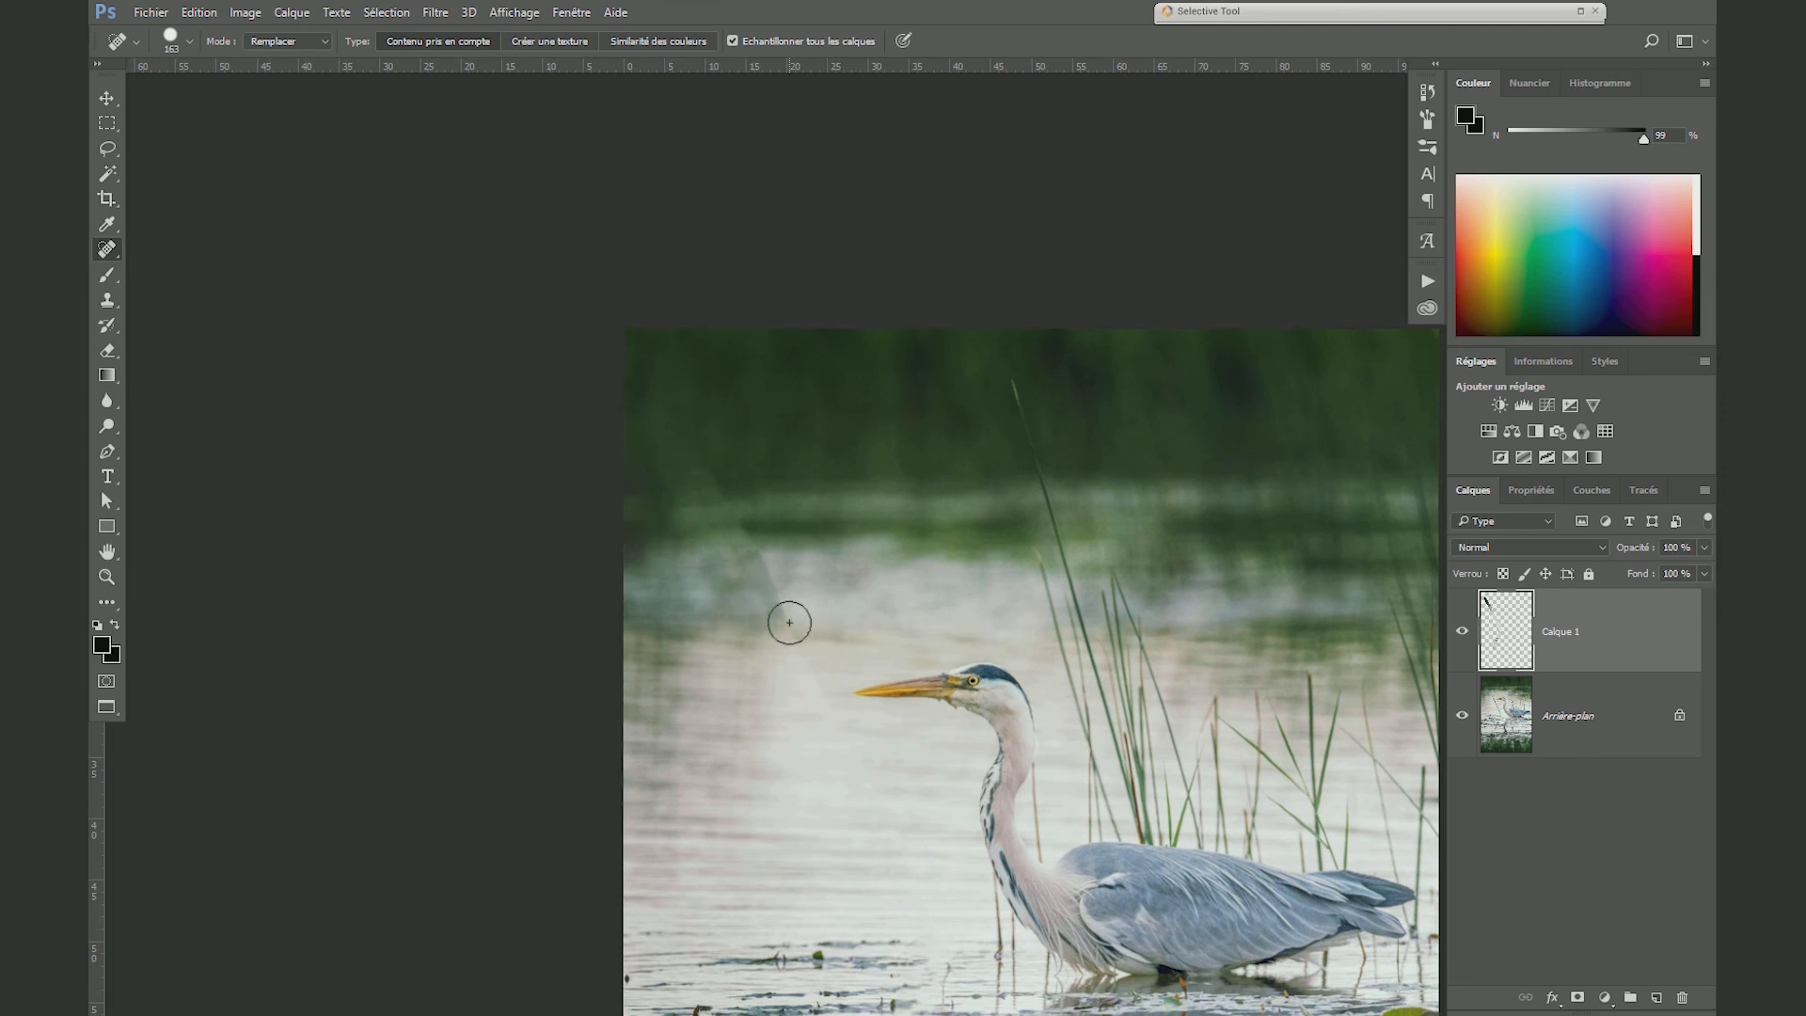
pyautogui.click(1656, 998)
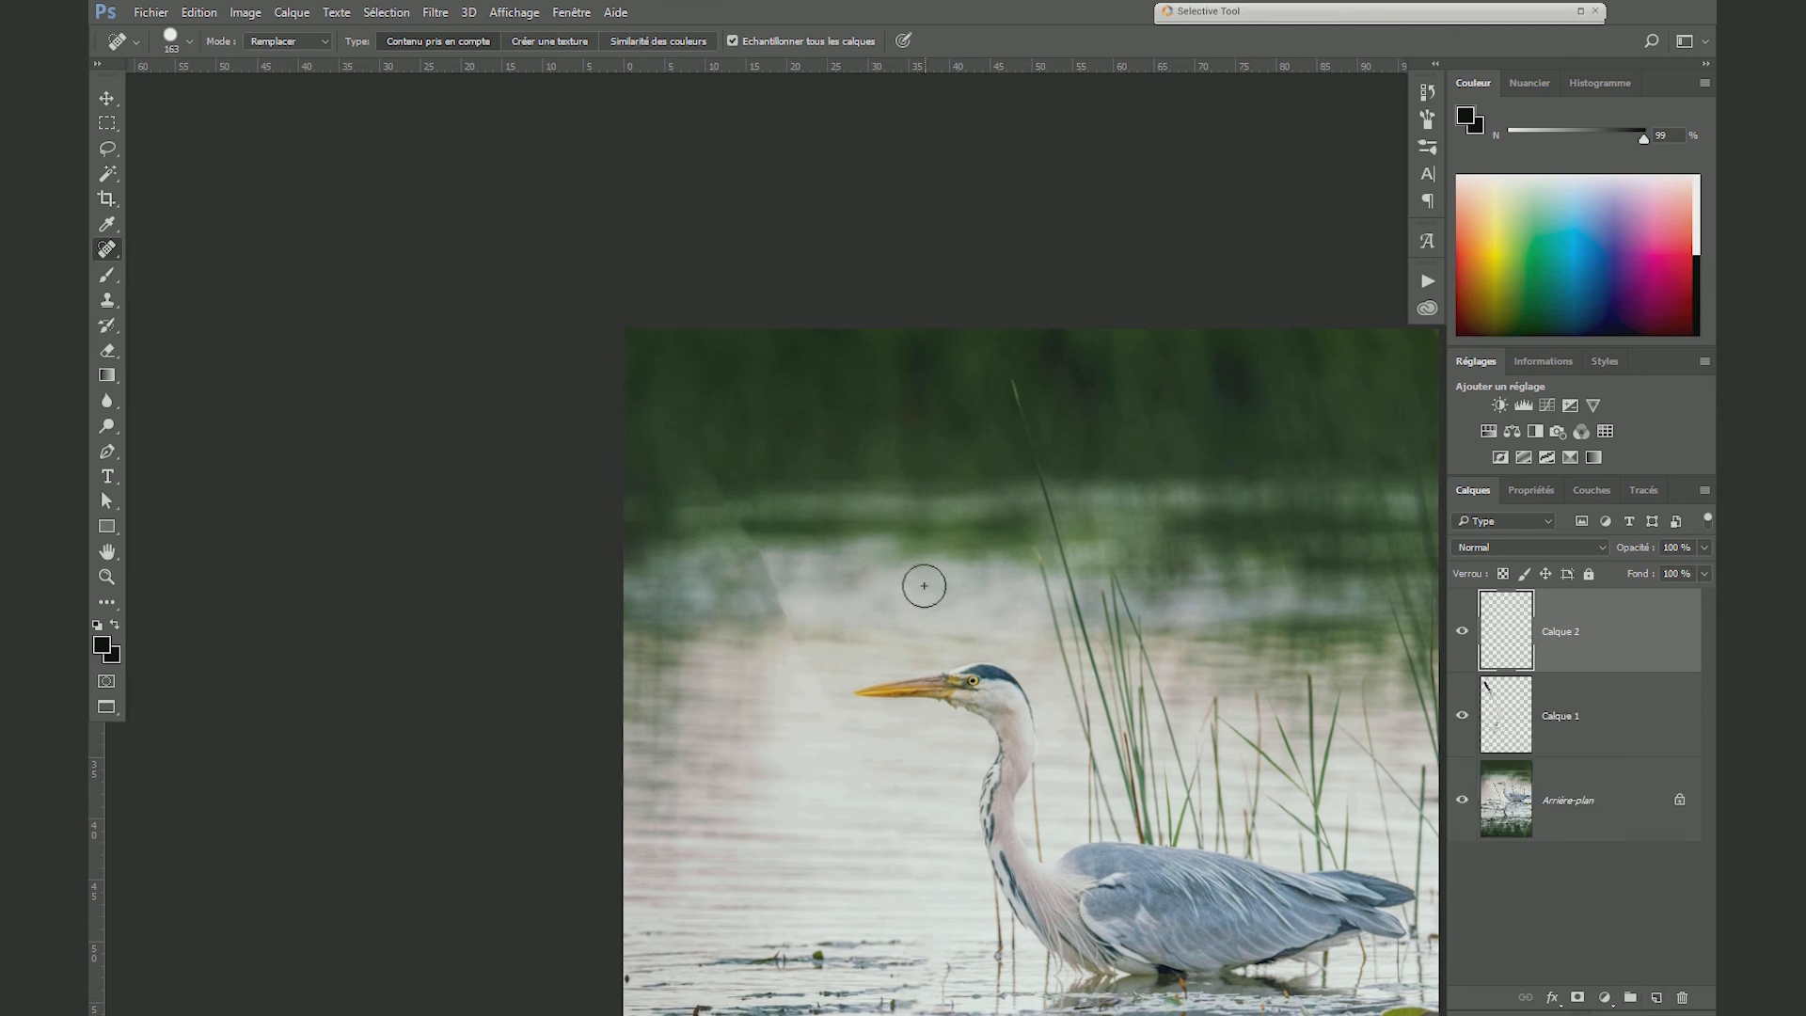
pyautogui.press('s')
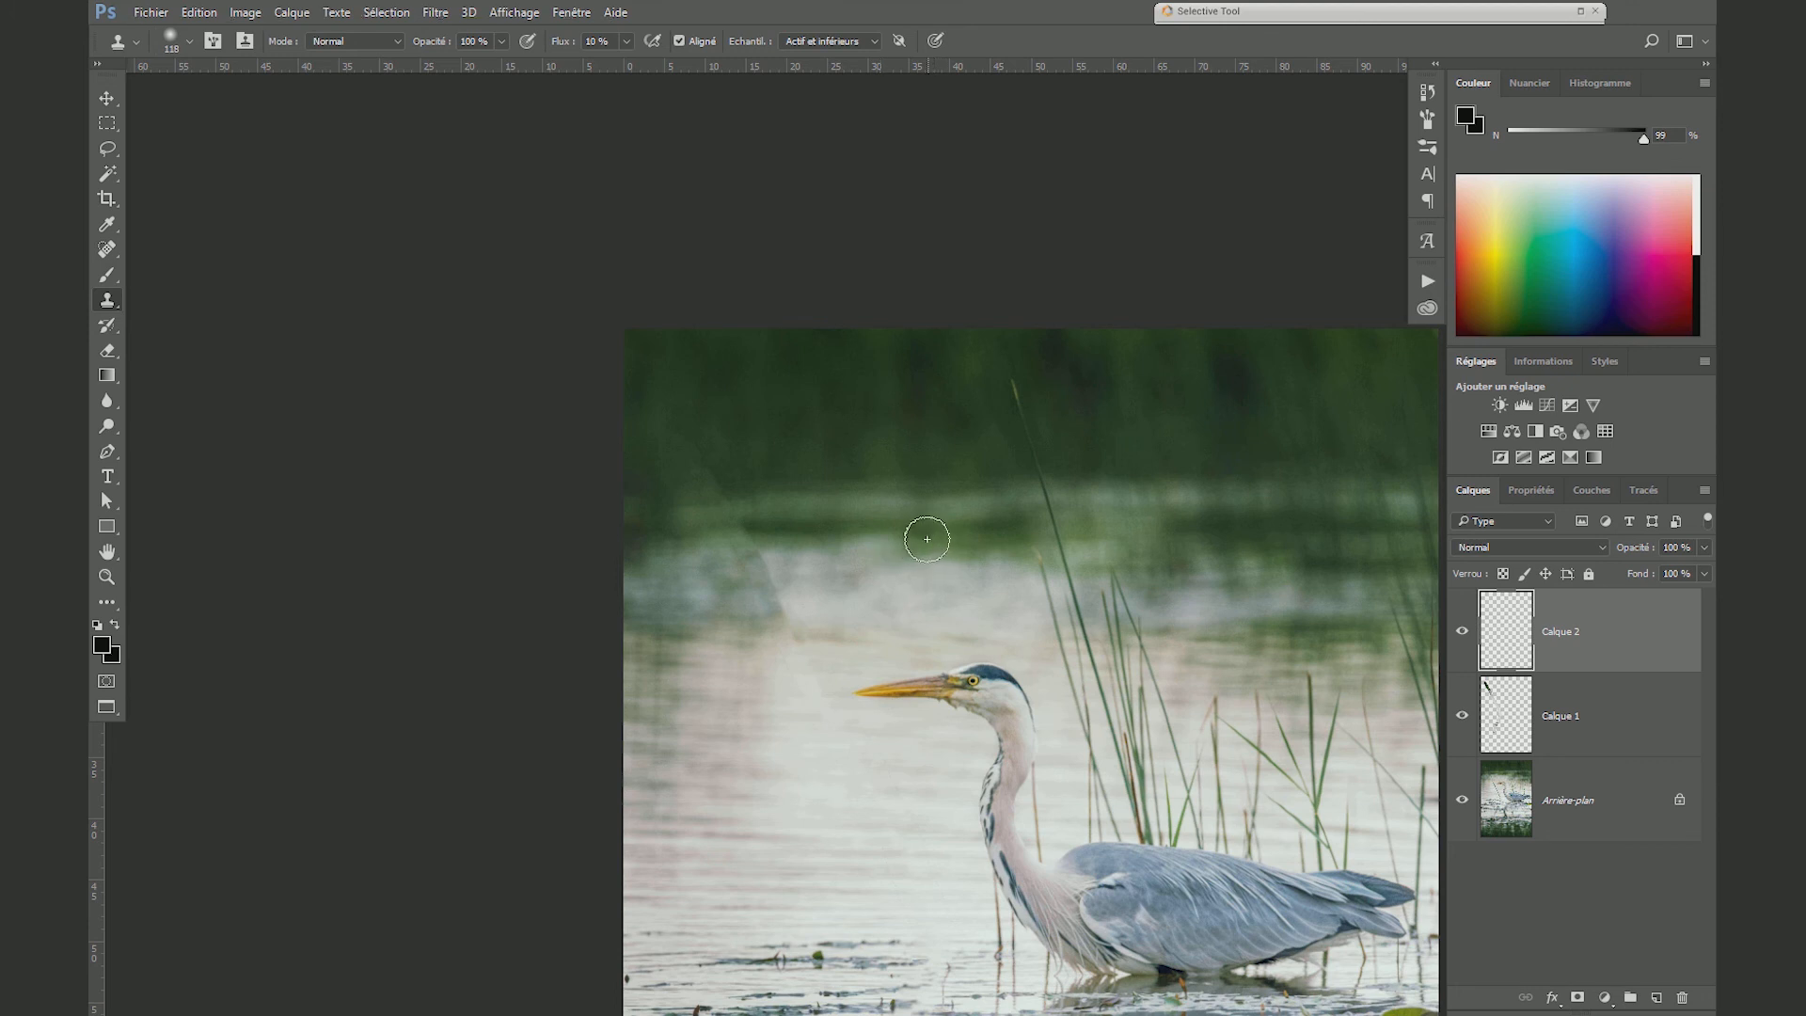
pyautogui.keyDown('alt'); pyautogui.rightClick(928, 539); pyautogui.keyUp('alt')
pyautogui.moveTo(731, 517)
pyautogui.mouseDown()
pyautogui.moveTo(730, 539)
pyautogui.moveTo(701, 475)
pyautogui.moveTo(746, 564)
pyautogui.moveTo(804, 621)
pyautogui.moveTo(758, 596)
pyautogui.mouseUp()
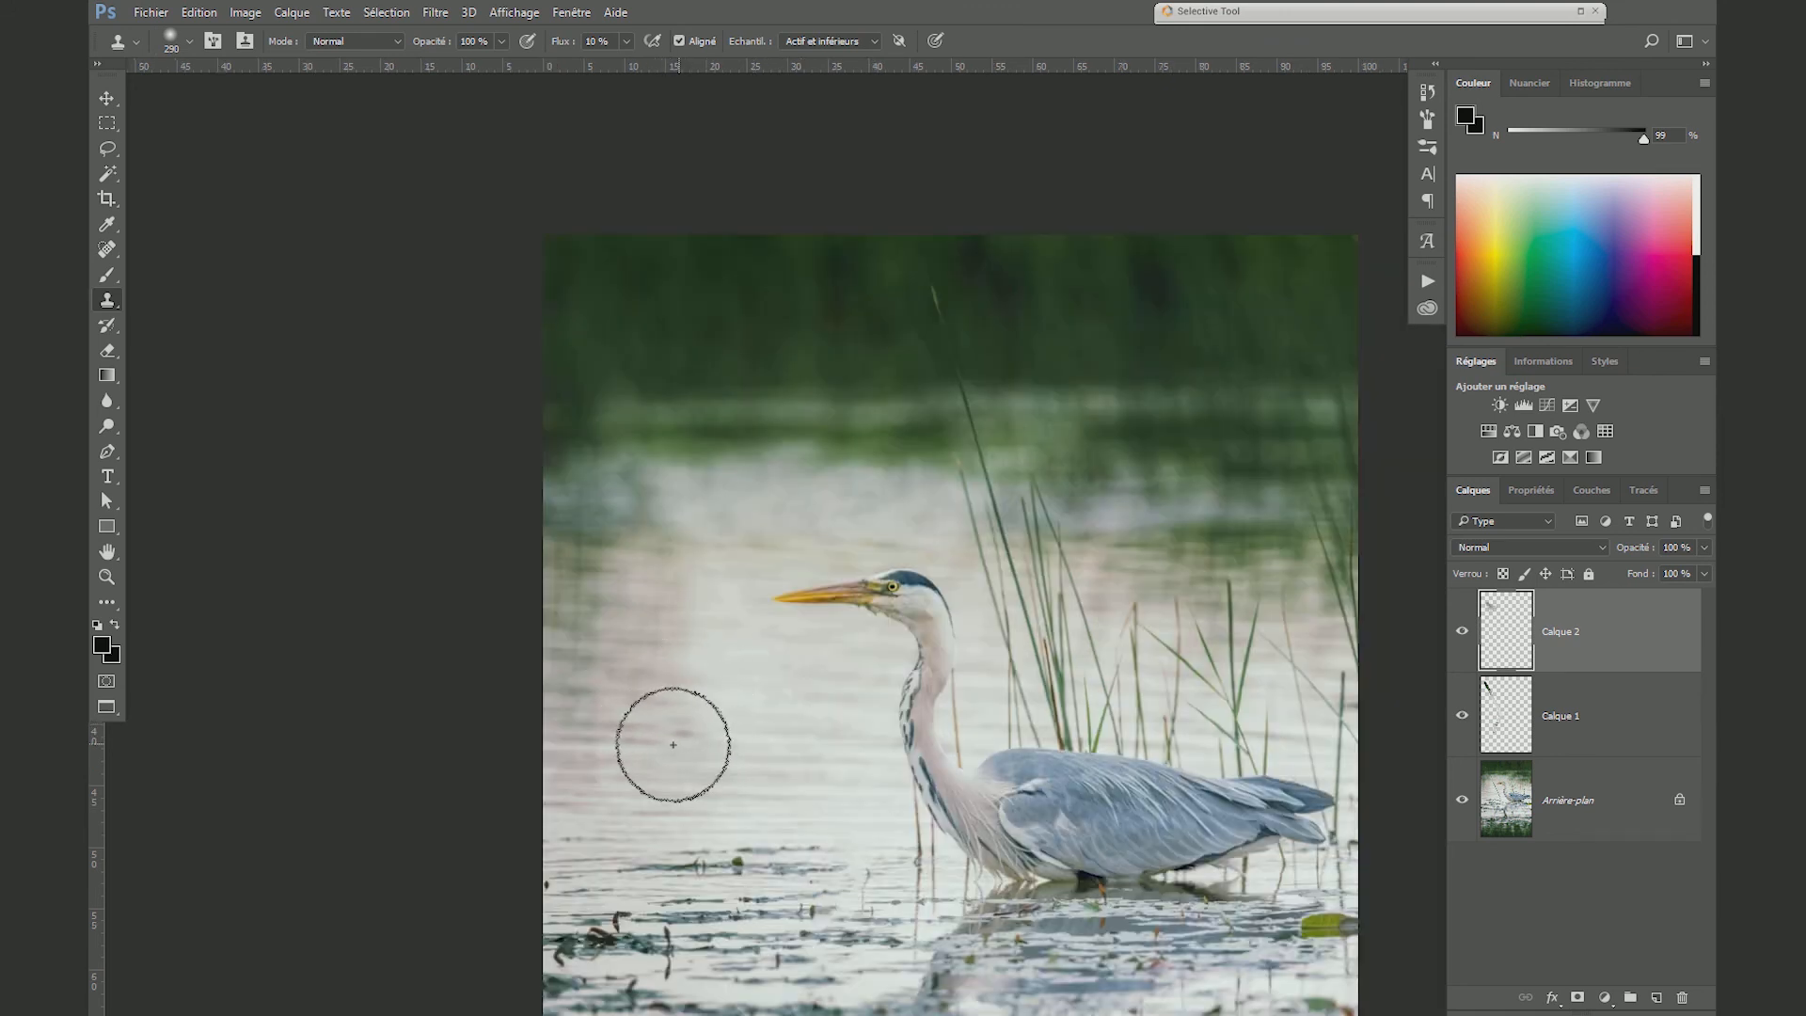
# - Reduce the Clone Stamp to 72 px and smooth the remaining reed traces in the water before the beak
pyautogui.keyDown('alt'); pyautogui.rightClick(633, 604); pyautogui.keyUp('alt')
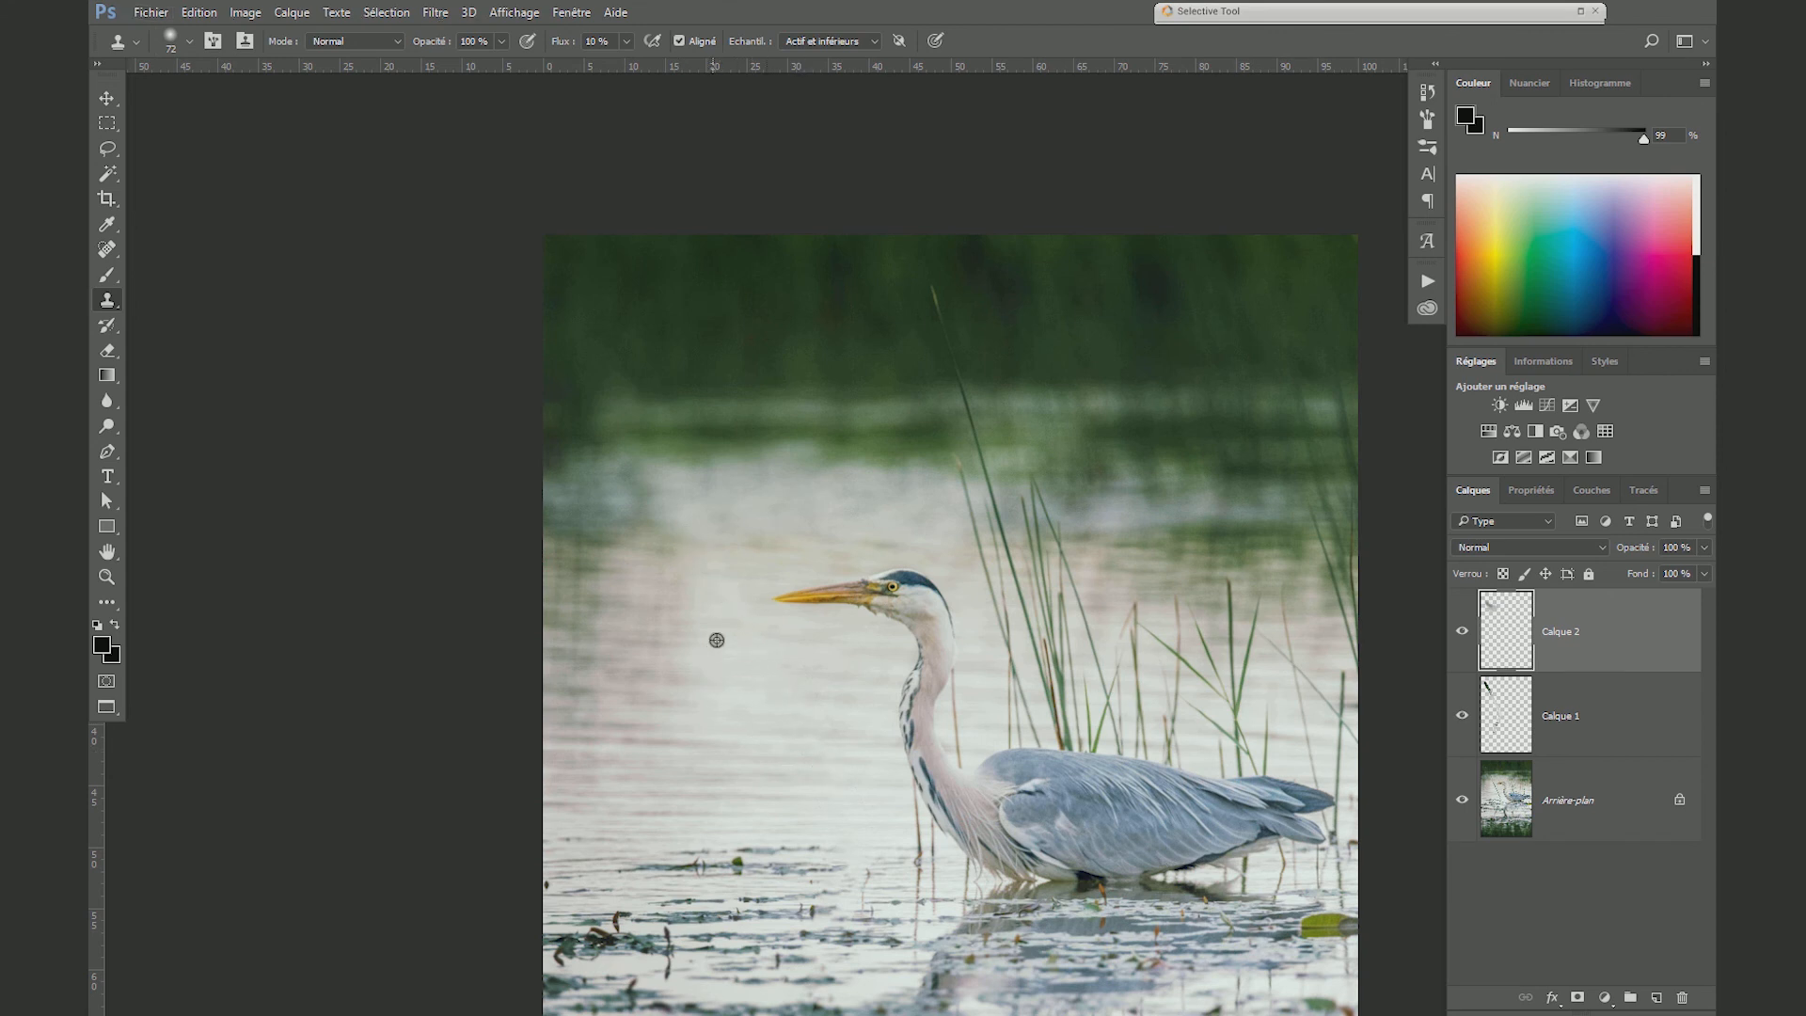
pyautogui.moveTo(744, 670); pyautogui.dragTo(753, 669)
pyautogui.keyDown('alt'); pyautogui.click(722, 659); pyautogui.keyUp('alt')
pyautogui.click(722, 562)
pyautogui.keyDown('alt'); pyautogui.click(724, 661); pyautogui.keyUp('alt')
pyautogui.keyDown('alt'); pyautogui.click(725, 646); pyautogui.keyUp('alt')
pyautogui.moveTo(720, 593)
pyautogui.mouseDown()
pyautogui.moveTo(791, 695)
pyautogui.moveTo(706, 508)
pyautogui.mouseUp()
pyautogui.keyDown('alt'); pyautogui.click(789, 389); pyautogui.keyUp('alt')
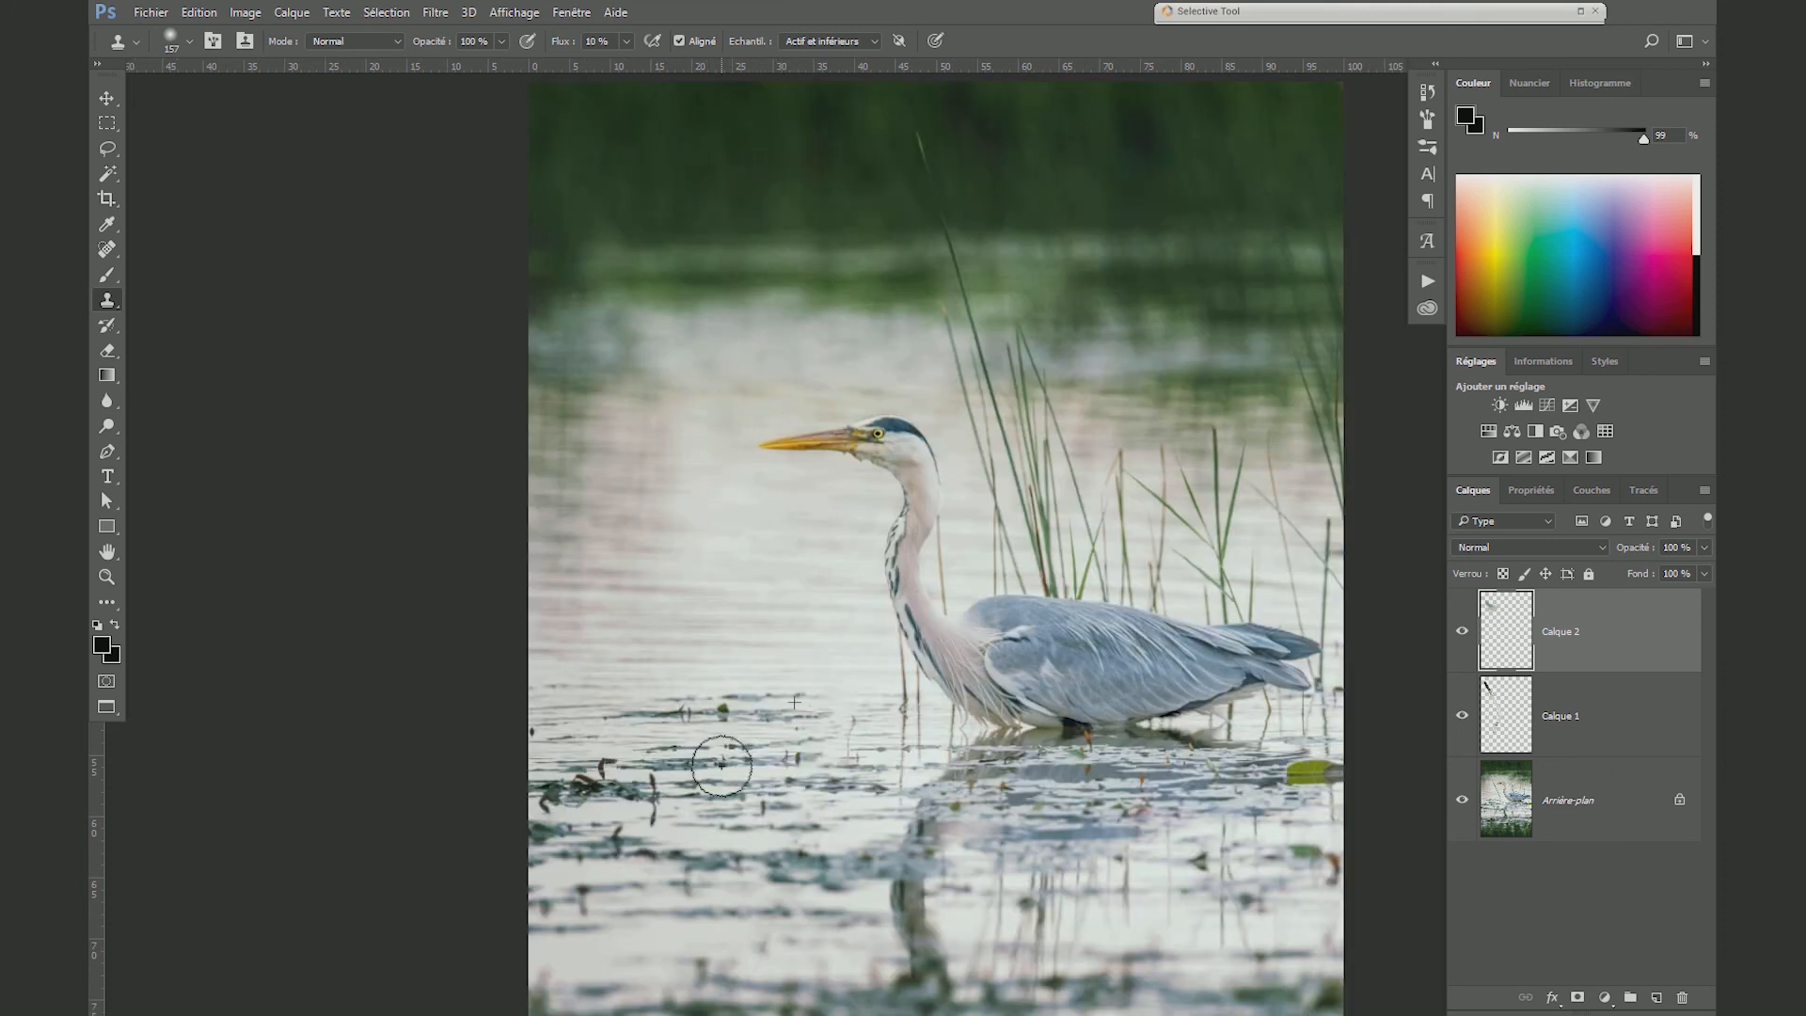
# - Clone nearby water over the remaining traces among the floating plants in front of the heron's body
pyautogui.moveTo(749, 732); pyautogui.dragTo(739, 484)
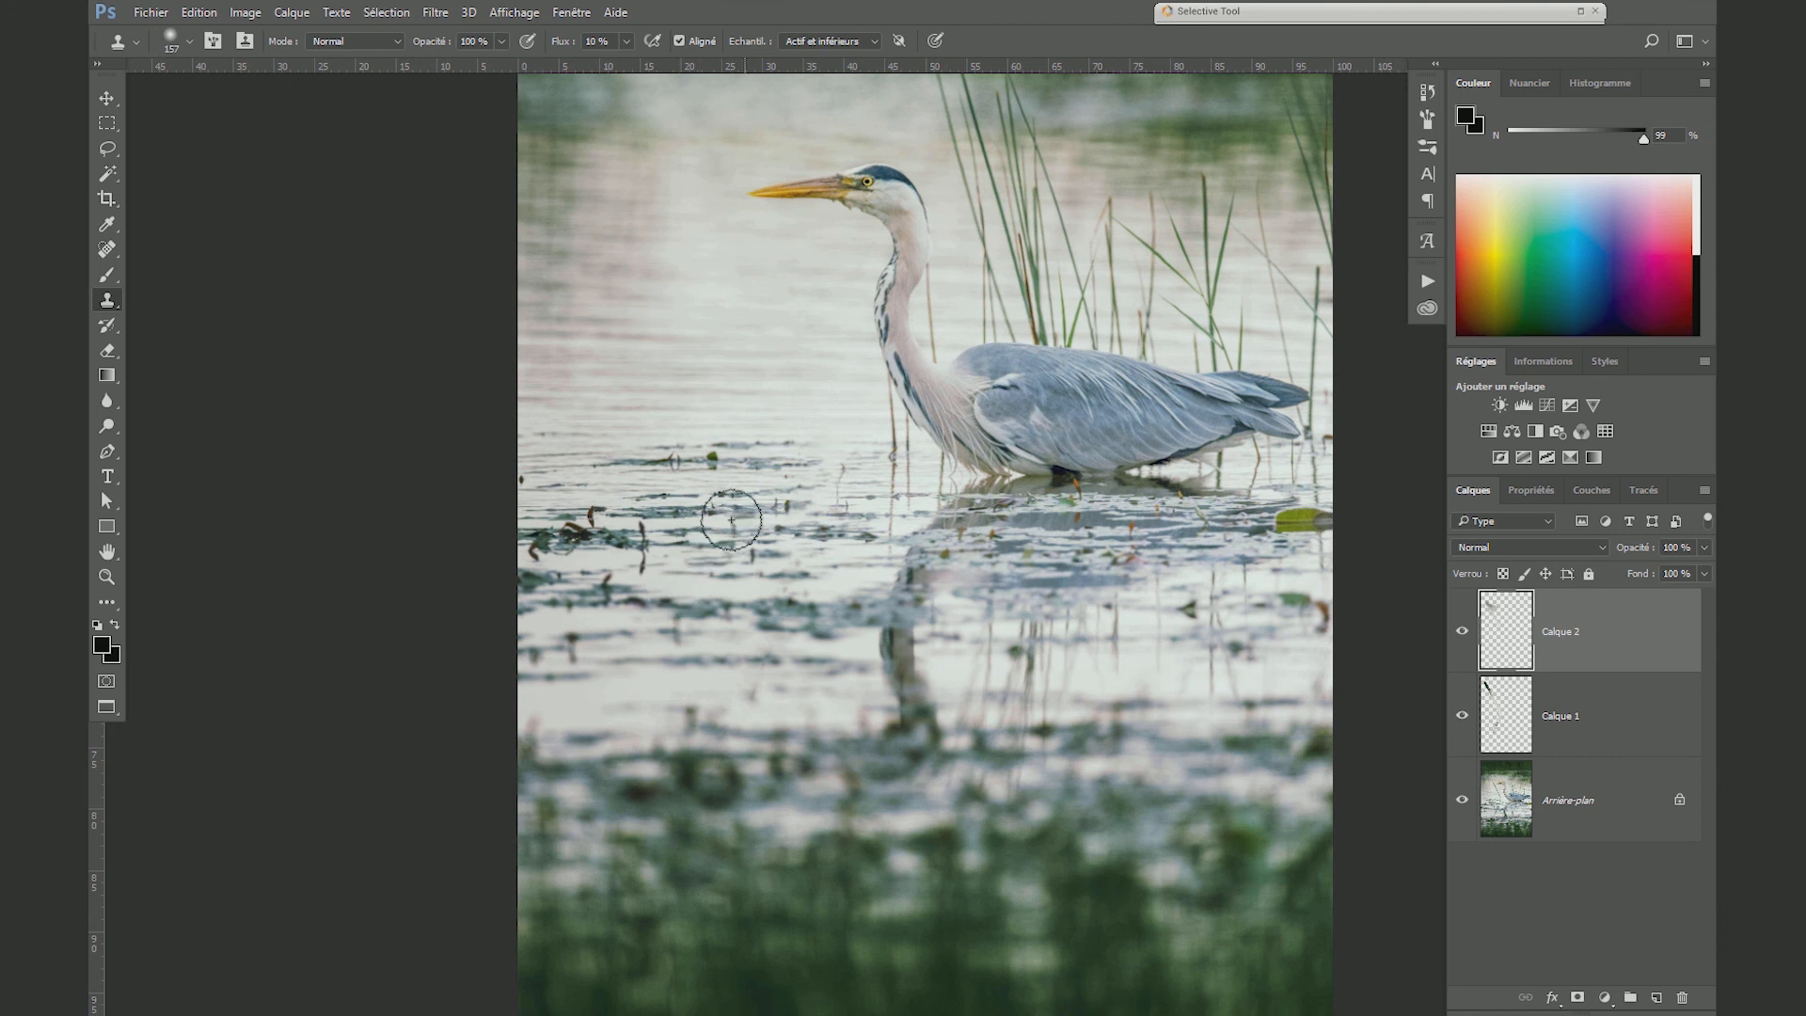
pyautogui.keyDown('alt'); pyautogui.click(763, 488); pyautogui.keyUp('alt')
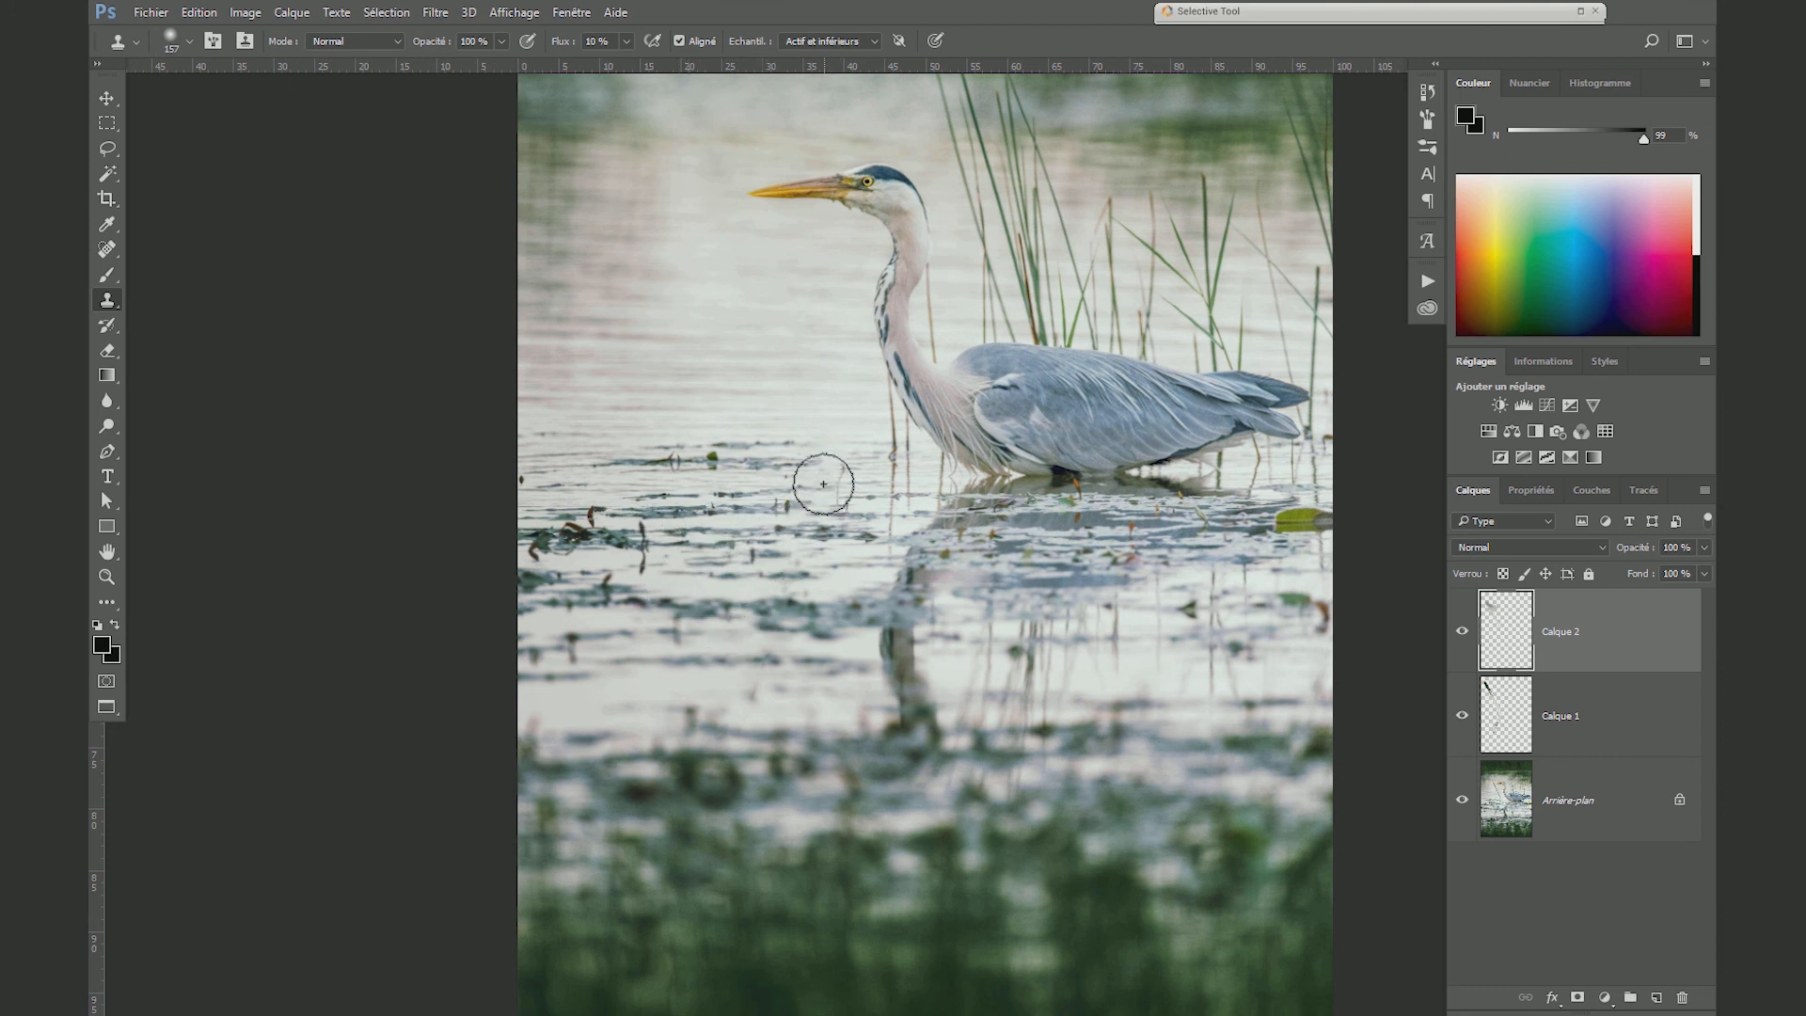
pyautogui.moveTo(823, 479); pyautogui.dragTo(804, 466)
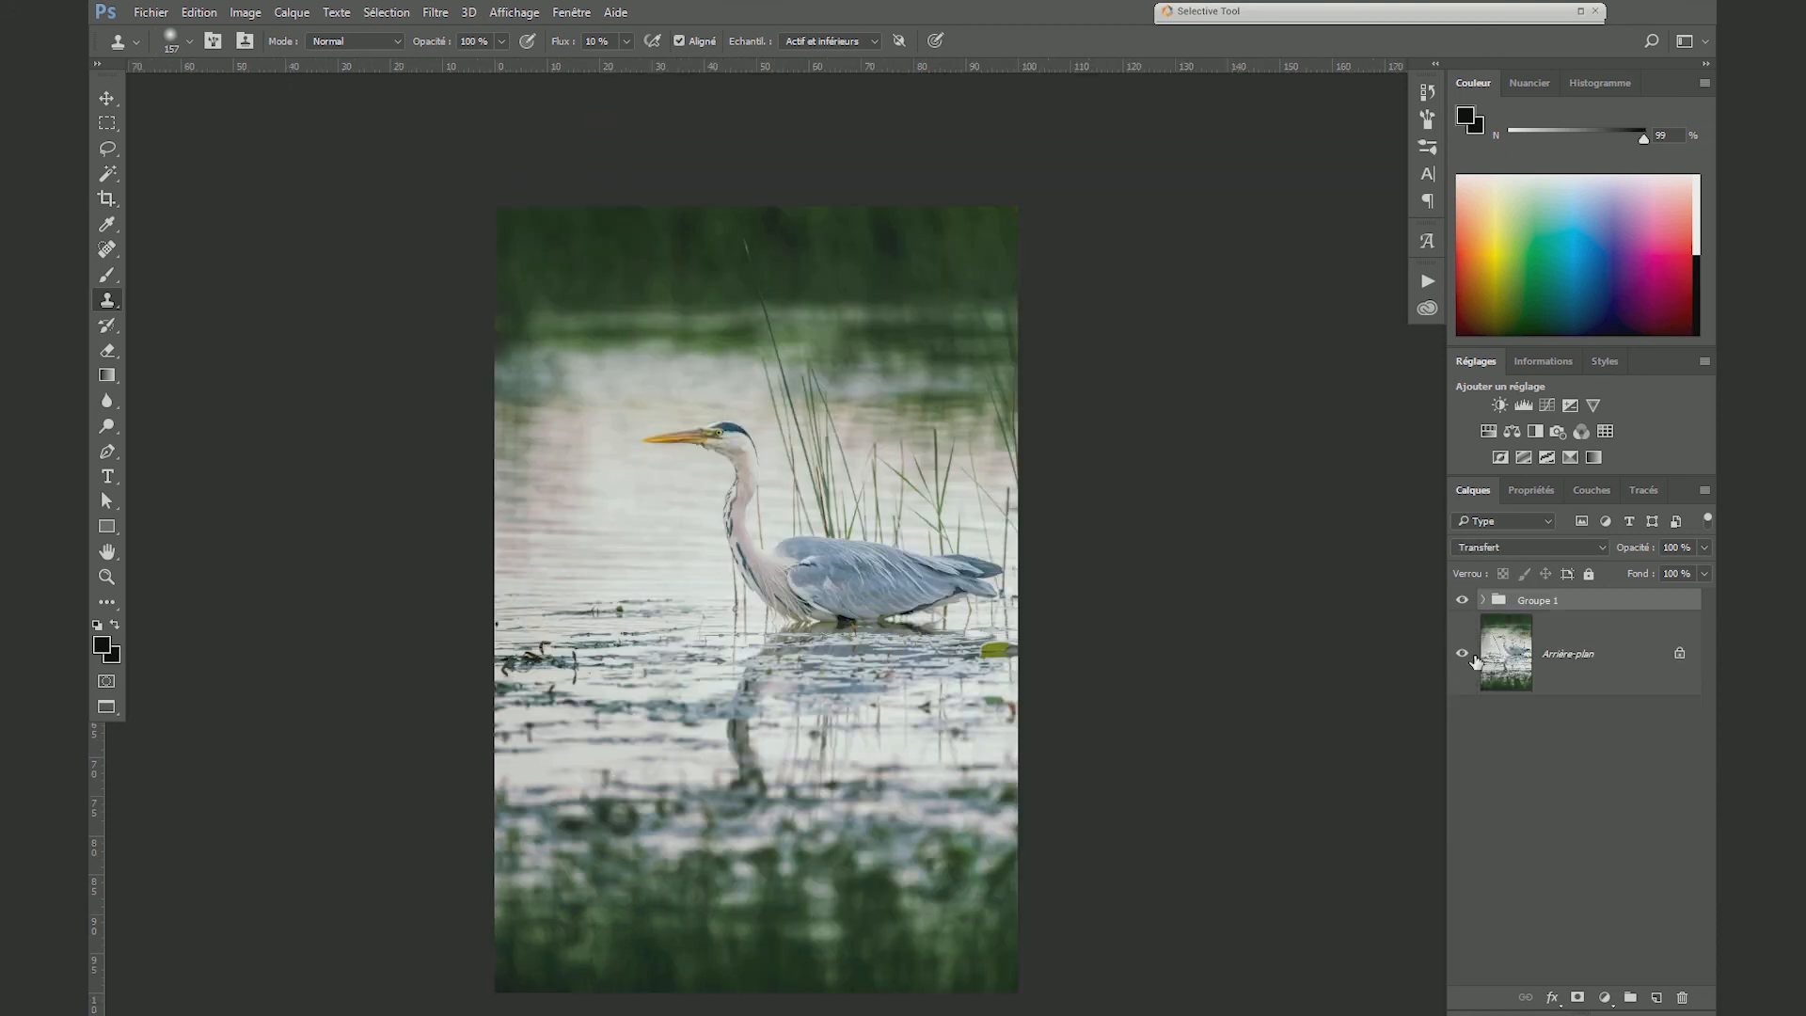
# - Compare the photo with and without the retouch group, and look through the available healing tool variants
pyautogui.click(1462, 601)
pyautogui.click(1462, 601)
pyautogui.click(107, 252)
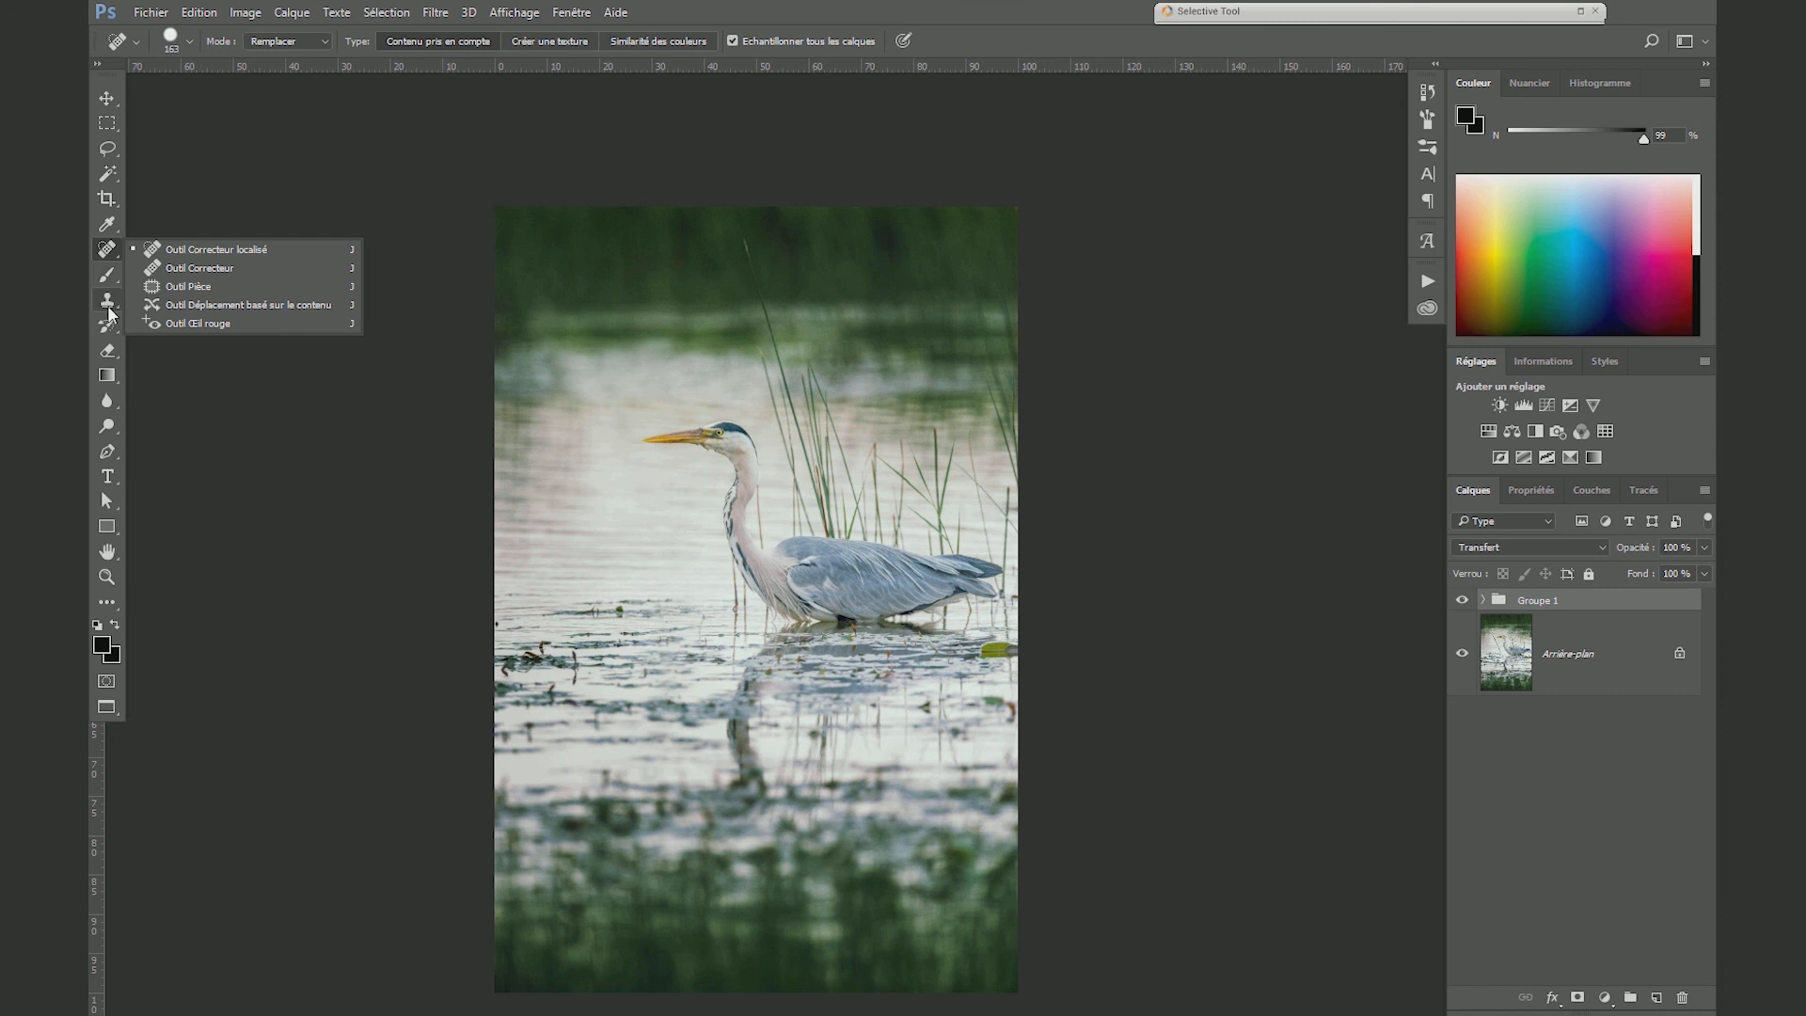
pyautogui.click(124, 209)
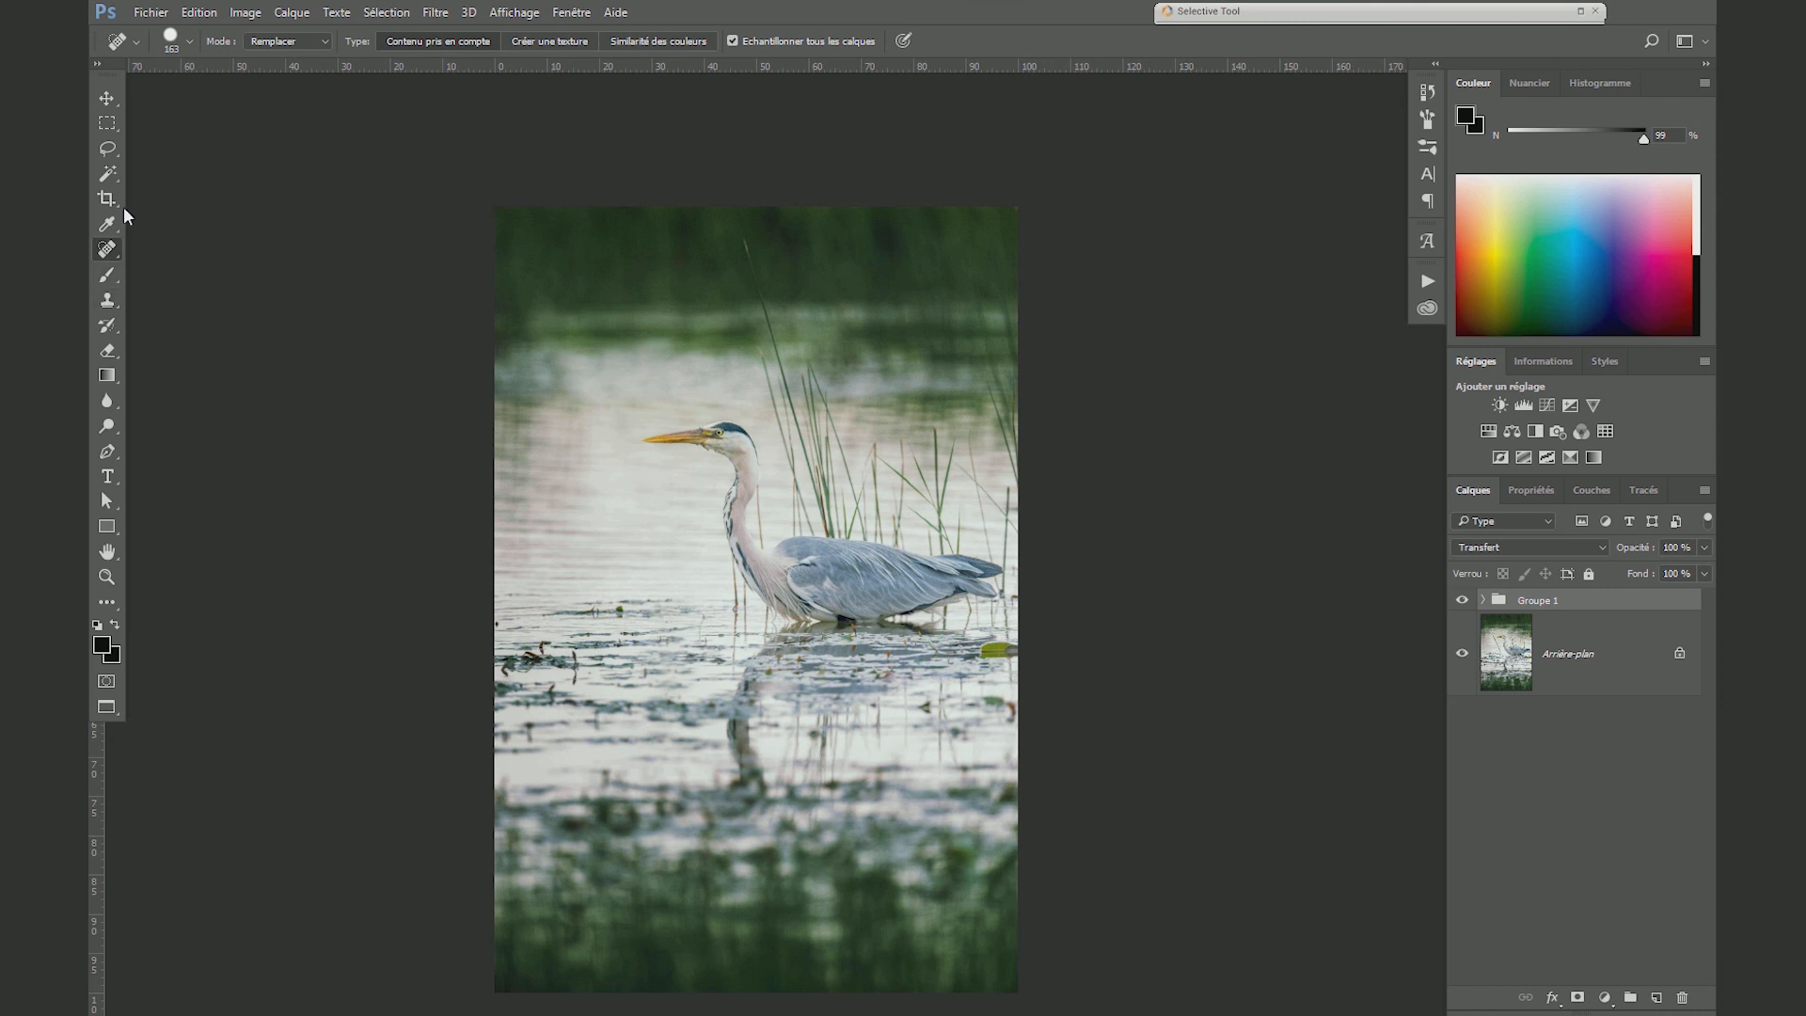